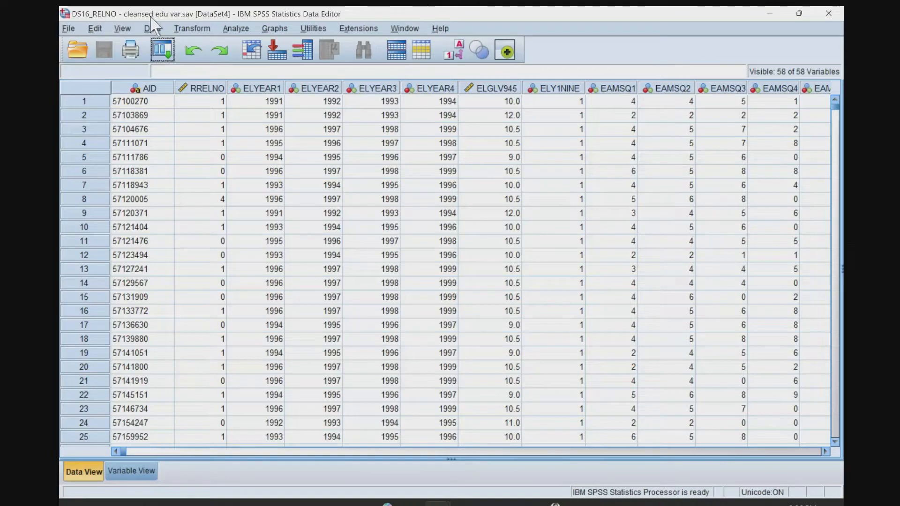
Examine the full variable list of the DS16_RELNO - cleansed edu var.sav dataset, including RRELNO and ELYEAR1.
{"action": "left_click", "coordinate": [132, 475]}
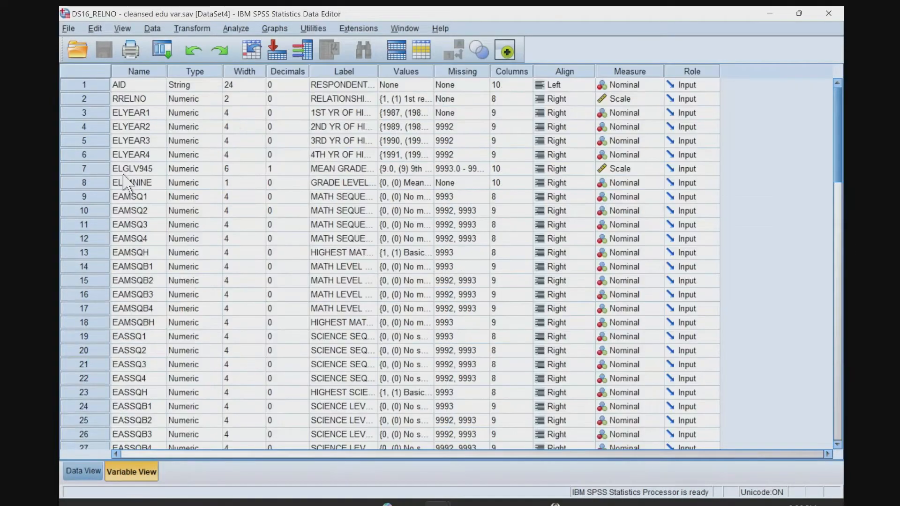
{"action": "scroll", "coordinate": [150, 237], "scroll_direction": "down", "scroll_amount": 13}
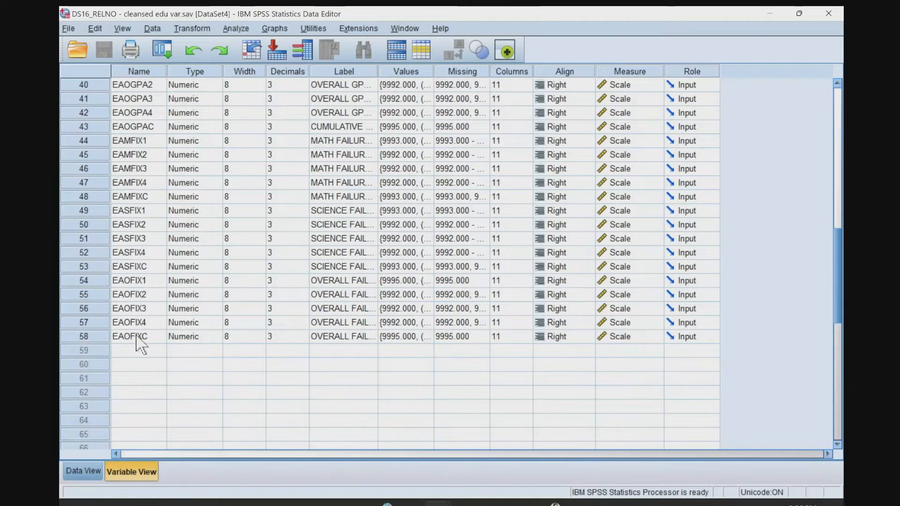
{"action": "scroll", "coordinate": [139, 328], "scroll_direction": "up", "scroll_amount": 13}
{"action": "left_click", "coordinate": [124, 113]}
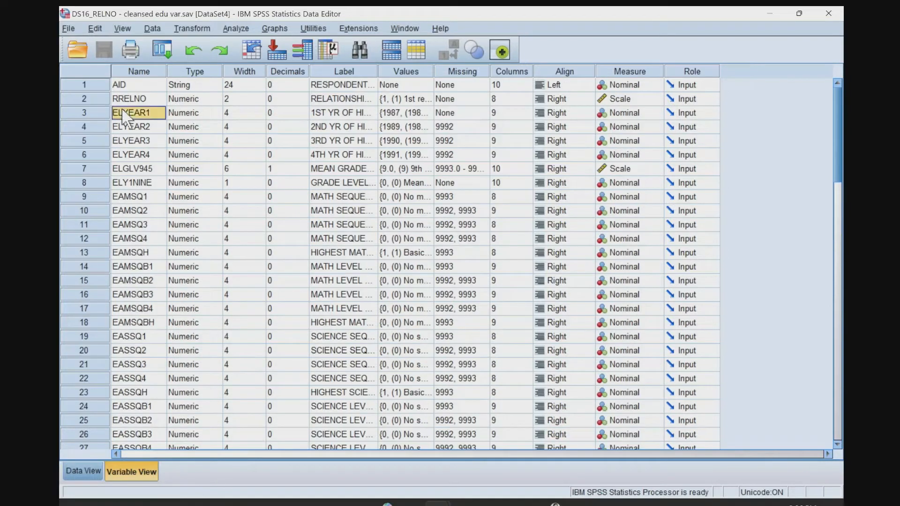
{"action": "left_click", "coordinate": [136, 100]}
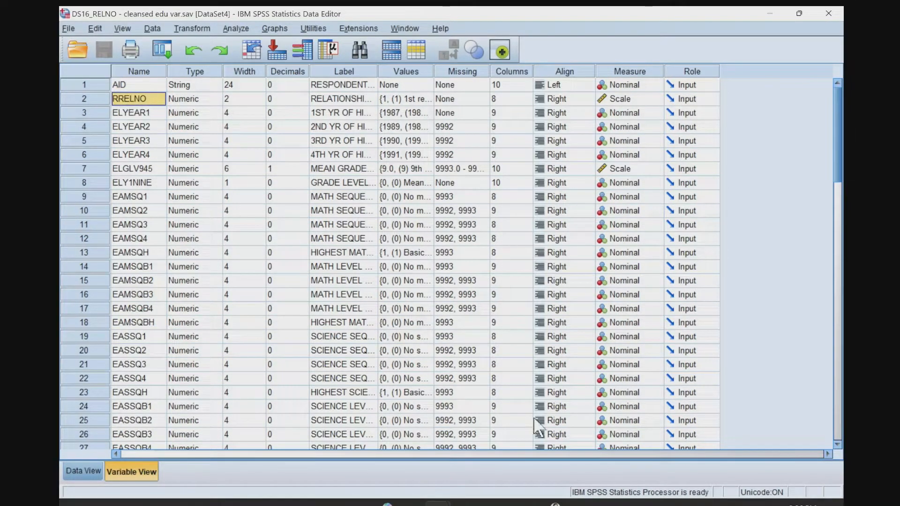
Switch to the DS11_8 Cleansed Var till H3LM59.sav dataset and examine its variable list from H3LM59 back to AID.
{"action": "mouse_move", "coordinate": [437, 502]}
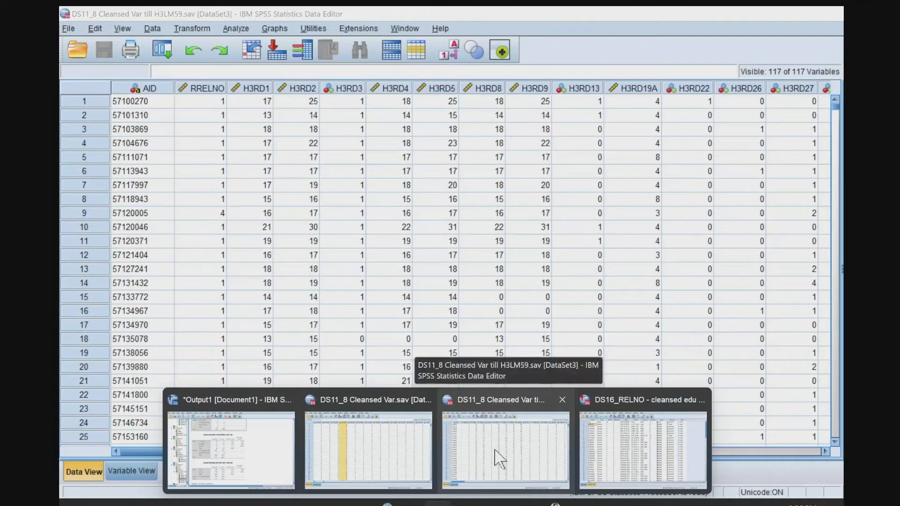
{"action": "left_click", "coordinate": [497, 453]}
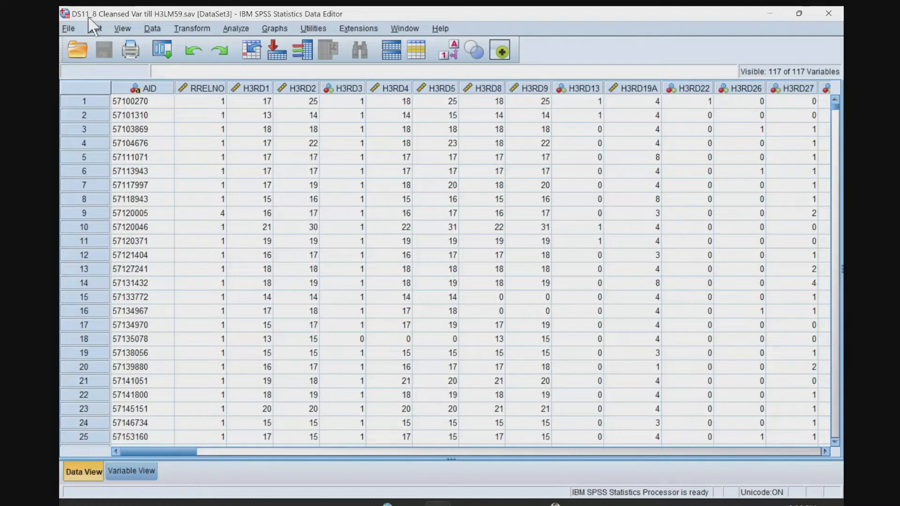
{"action": "left_click", "coordinate": [212, 205]}
{"action": "left_click", "coordinate": [139, 470]}
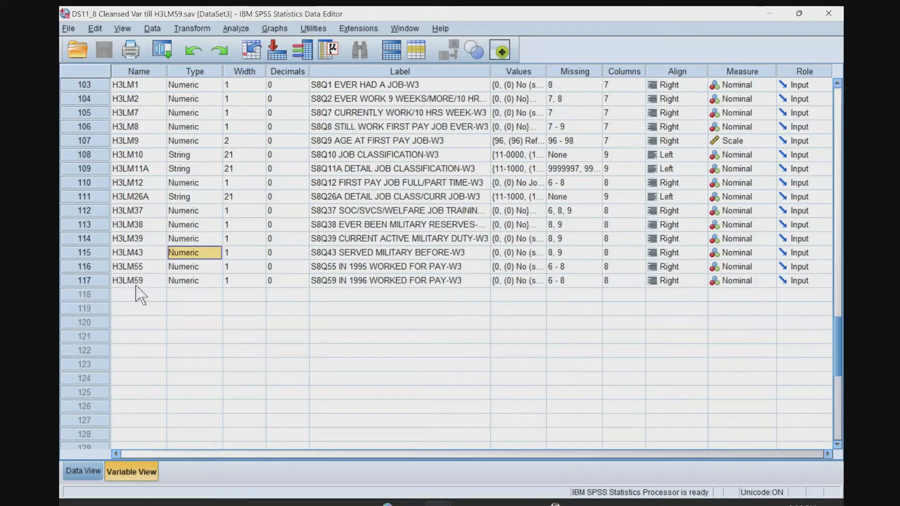
{"action": "scroll", "coordinate": [151, 263], "scroll_direction": "up", "scroll_amount": 20}
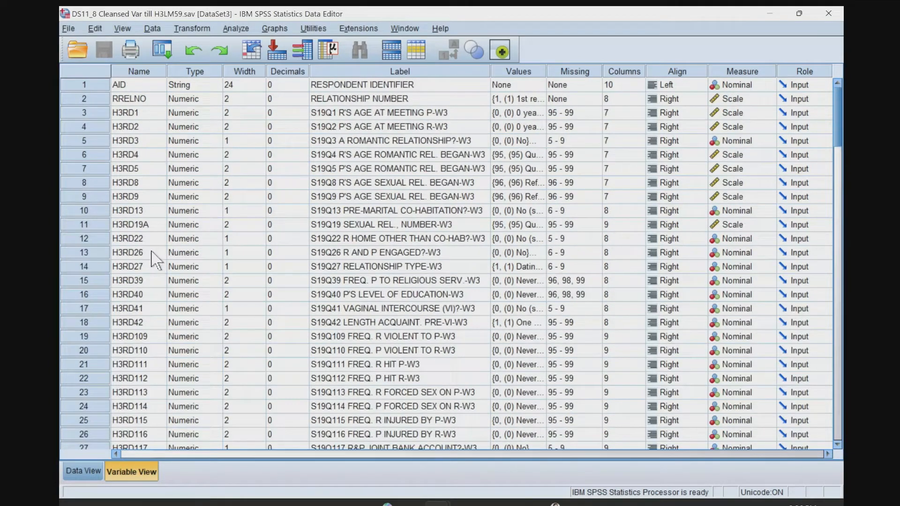
{"action": "left_click", "coordinate": [121, 87]}
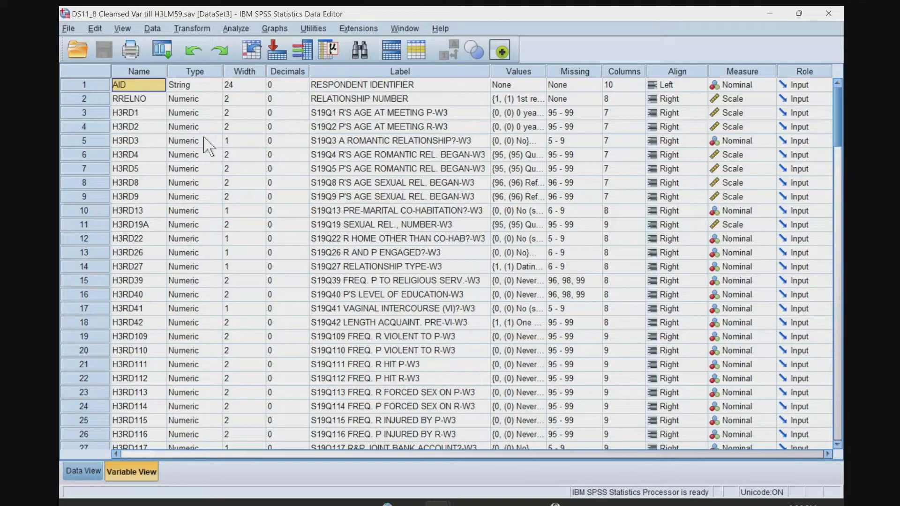
Compare the AID and RRELNO identifier variables between the DS16_RELNO and DS11_8 datasets.
{"action": "key", "text": "alt+Tab"}
{"action": "left_click", "coordinate": [127, 87]}
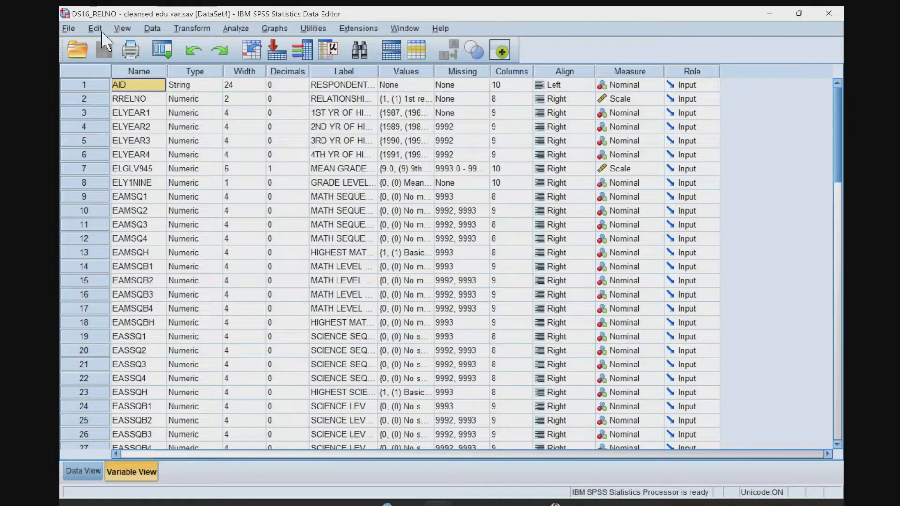
{"action": "key", "text": "alt+Tab"}
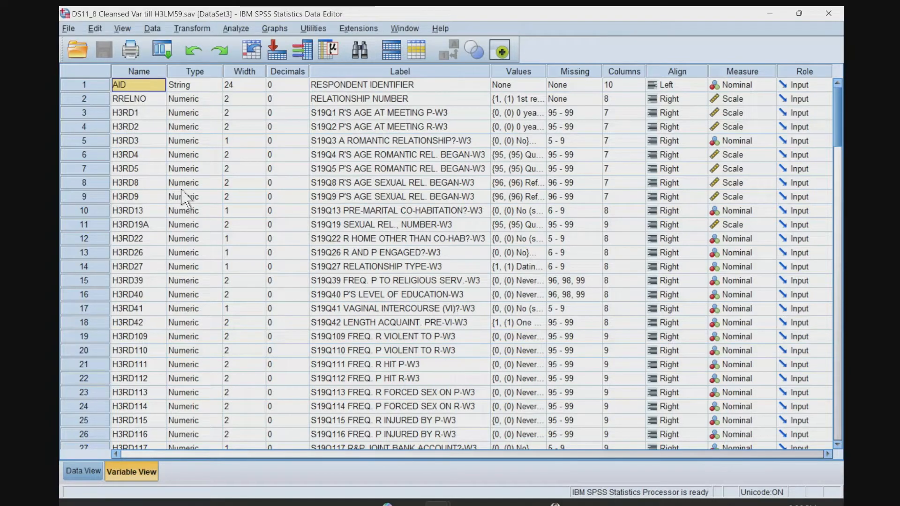
{"action": "key", "text": "alt+Tab"}
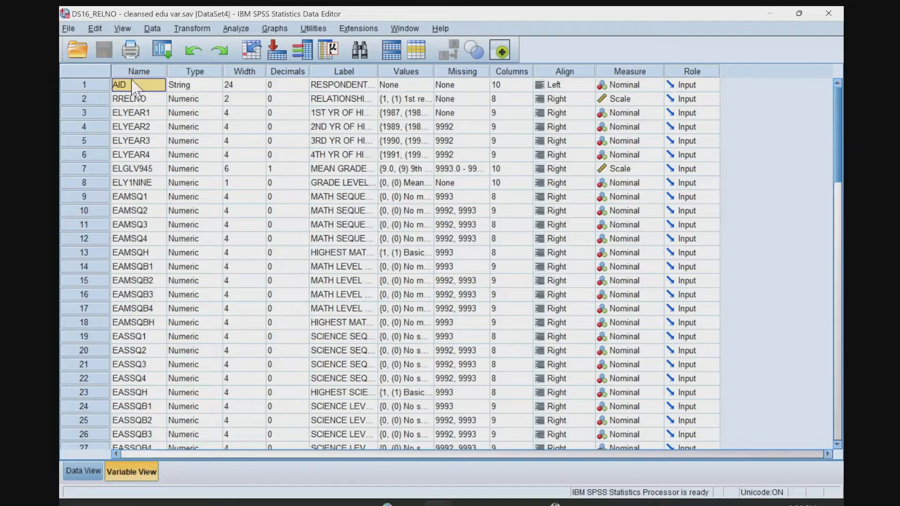
{"action": "key", "text": "alt+Tab"}
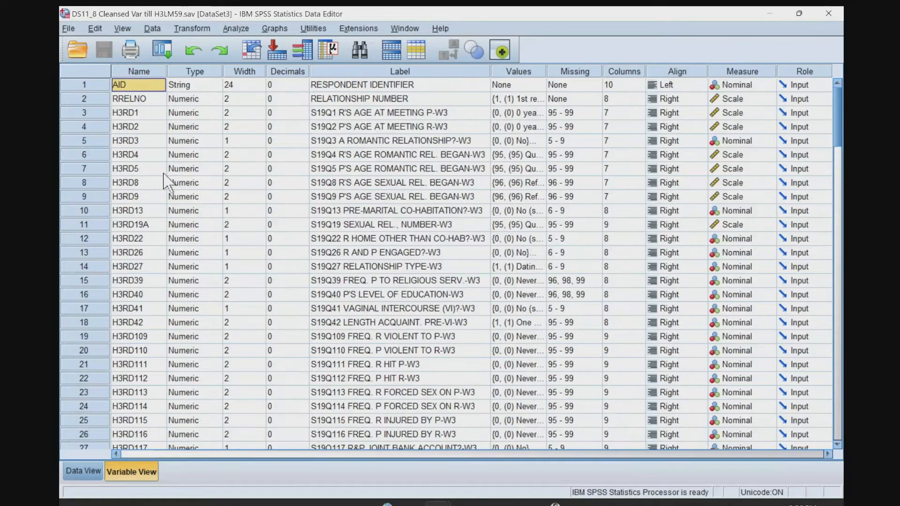
{"action": "key", "text": "Down"}
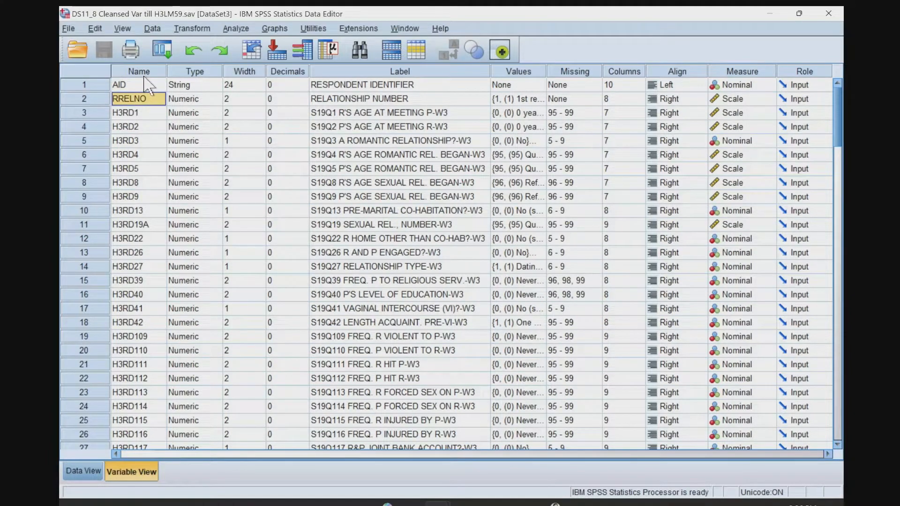
{"action": "left_click", "coordinate": [152, 28]}
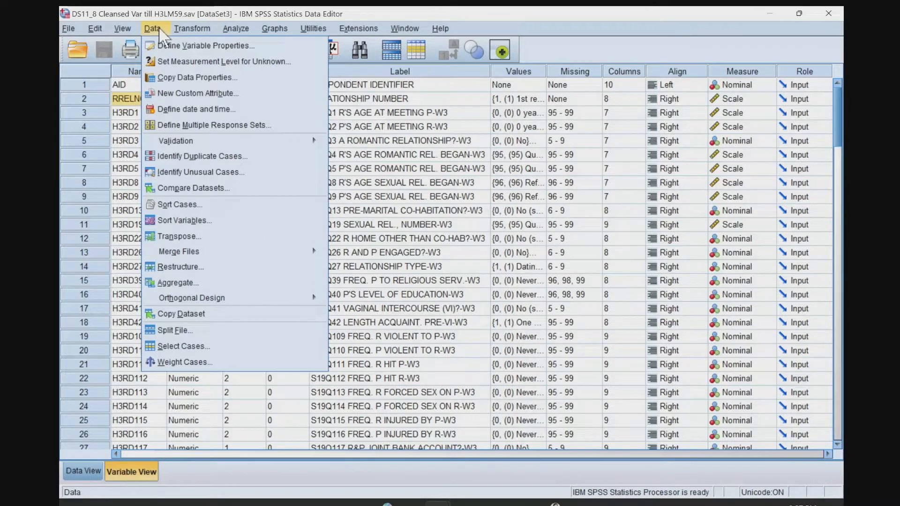
{"action": "mouse_move", "coordinate": [175, 256]}
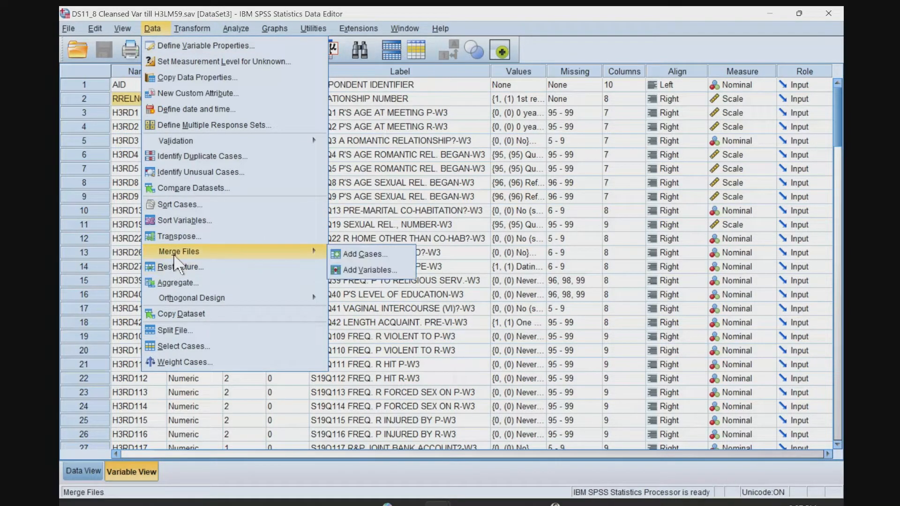
{"action": "left_click", "coordinate": [120, 158]}
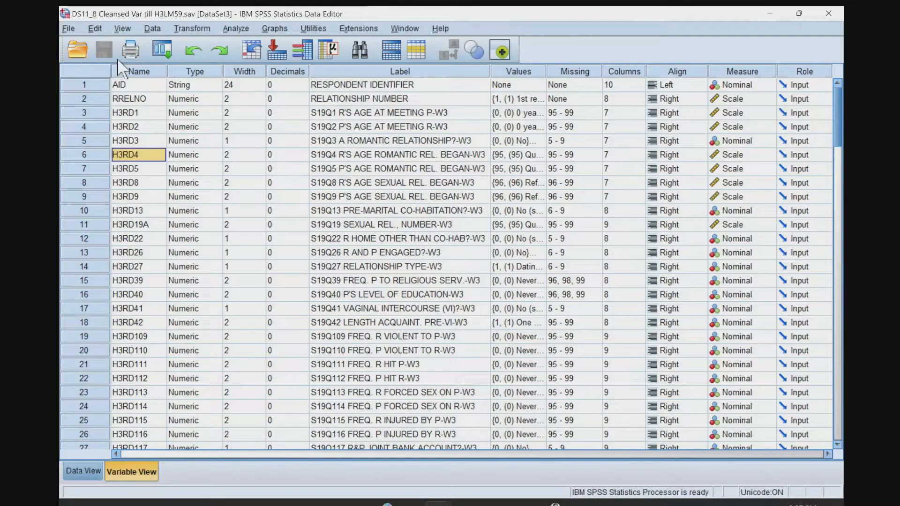
{"action": "key", "text": "alt+Tab"}
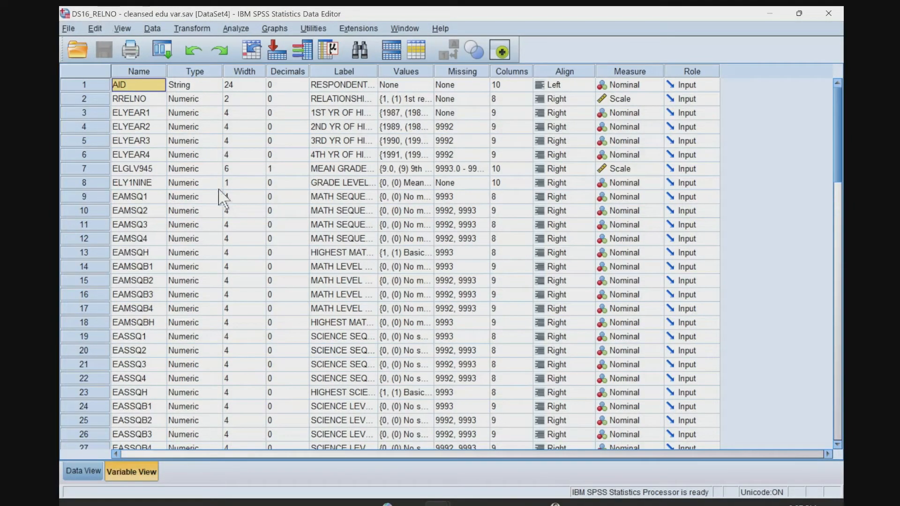
{"action": "key", "text": "alt+Tab"}
{"action": "key", "text": "alt+Tab"}
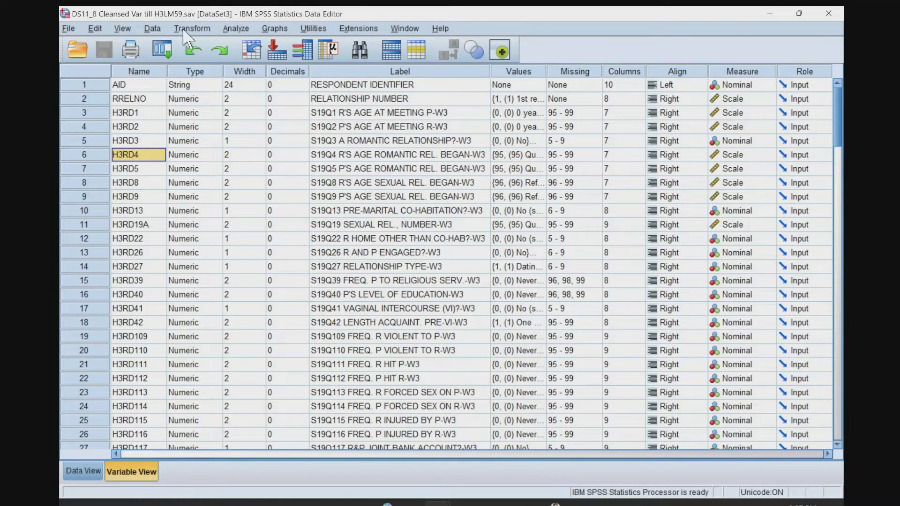
{"action": "left_click", "coordinate": [152, 29]}
{"action": "mouse_move", "coordinate": [205, 254]}
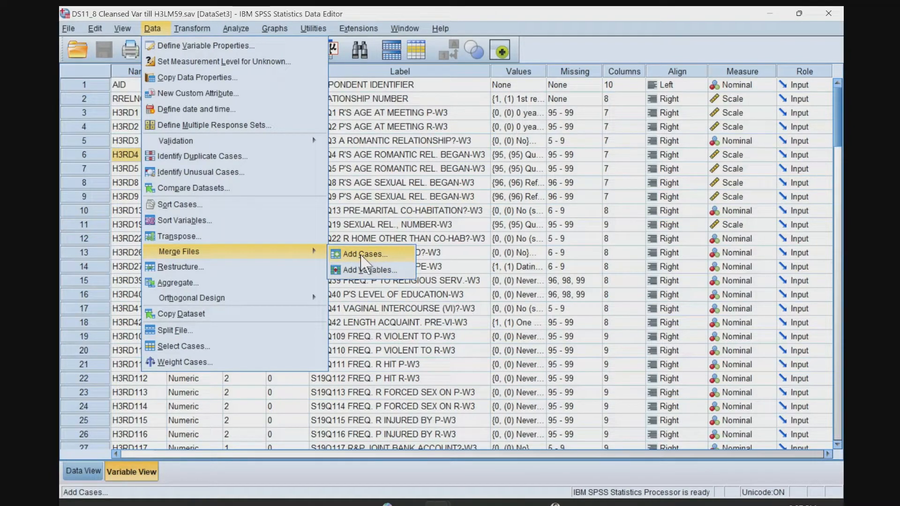
{"action": "left_click", "coordinate": [370, 156]}
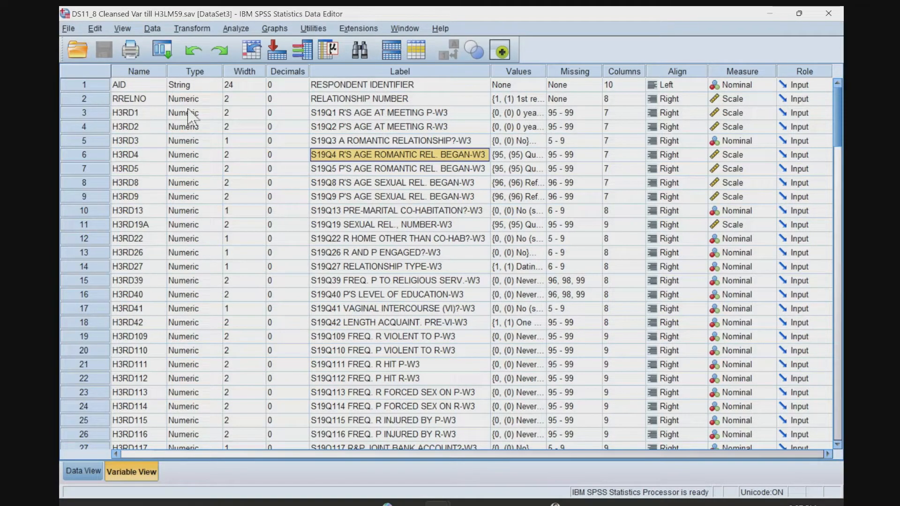
Review the DS11_8 dataset's cases and compare the ends of the variable lists in the DS11_8 and DS16_RELNO datasets.
{"action": "left_click", "coordinate": [84, 471]}
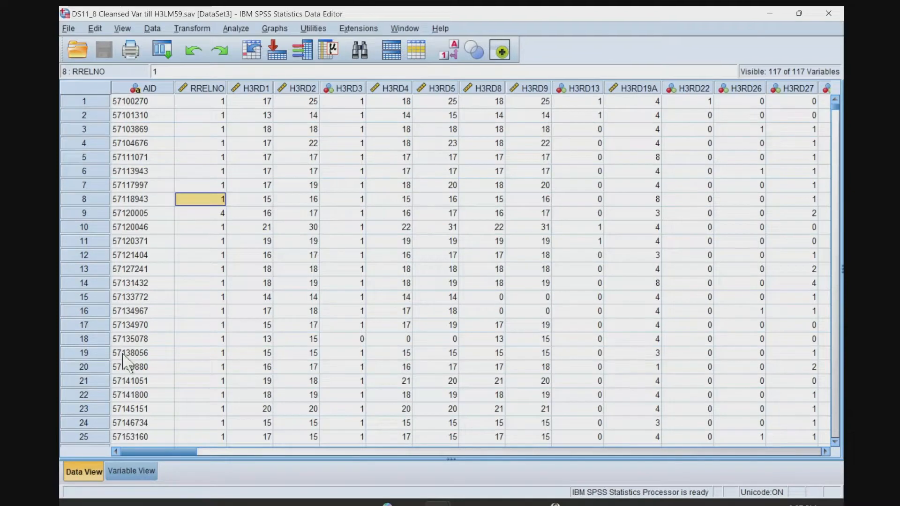
{"action": "left_click", "coordinate": [131, 470]}
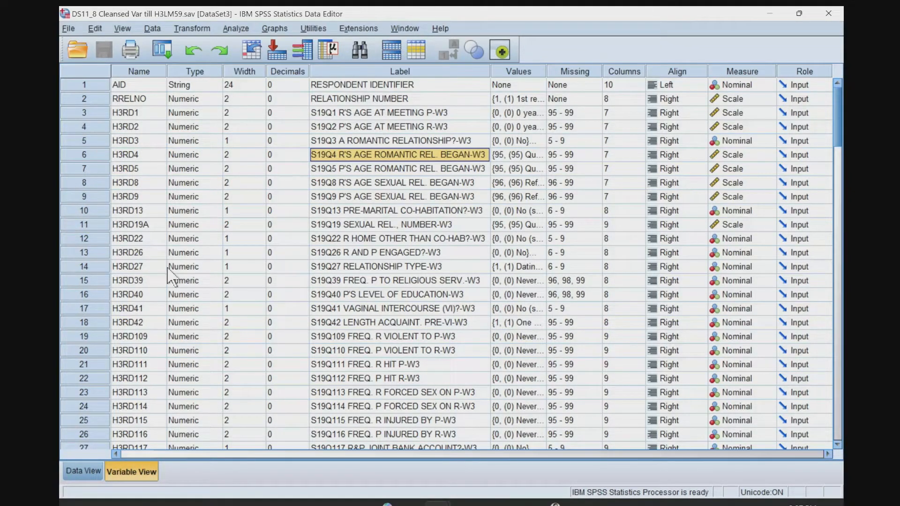
{"action": "scroll", "coordinate": [153, 270], "scroll_direction": "down", "scroll_amount": 20}
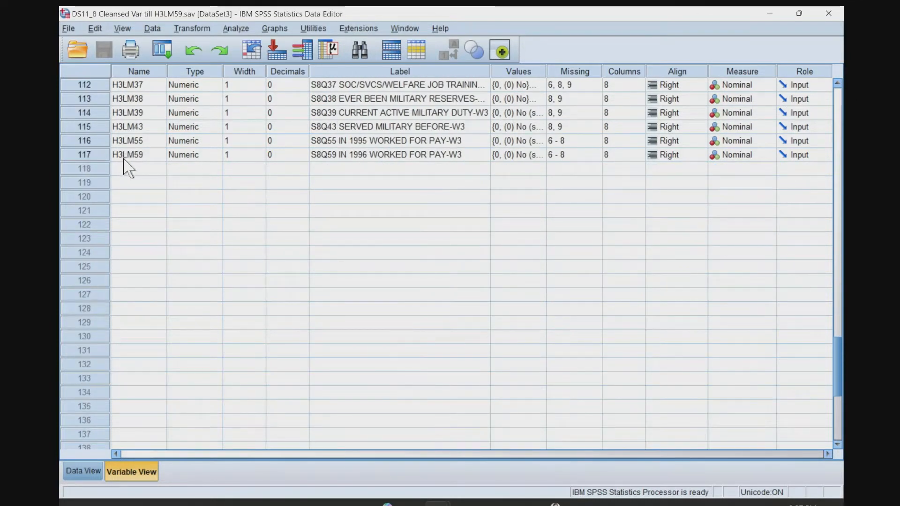
{"action": "key", "text": "alt+Tab"}
{"action": "scroll", "coordinate": [154, 216], "scroll_direction": "down", "scroll_amount": 13}
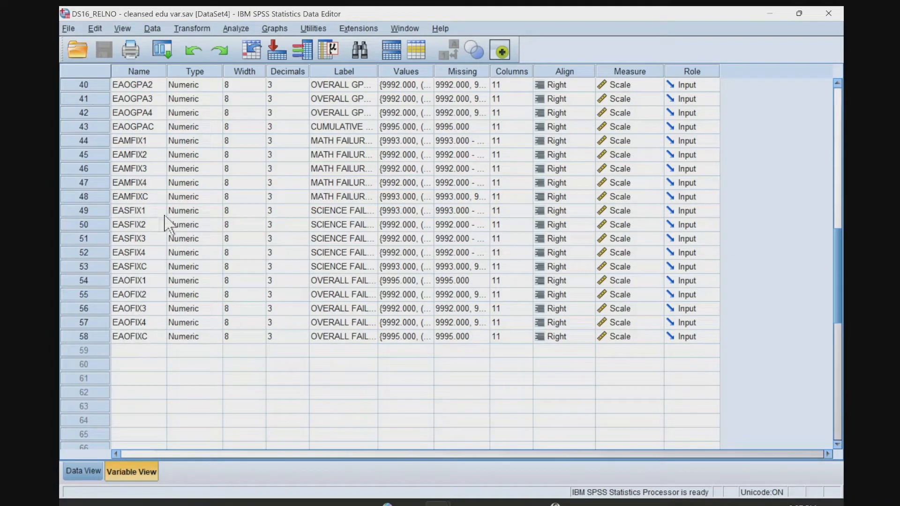
{"action": "key", "text": "alt+Tab"}
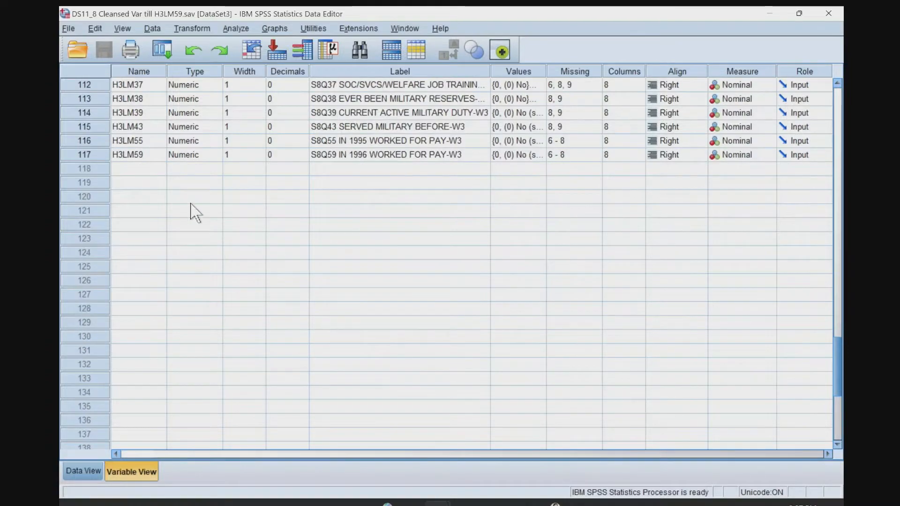
{"action": "scroll", "coordinate": [183, 211], "scroll_direction": "up", "scroll_amount": 11}
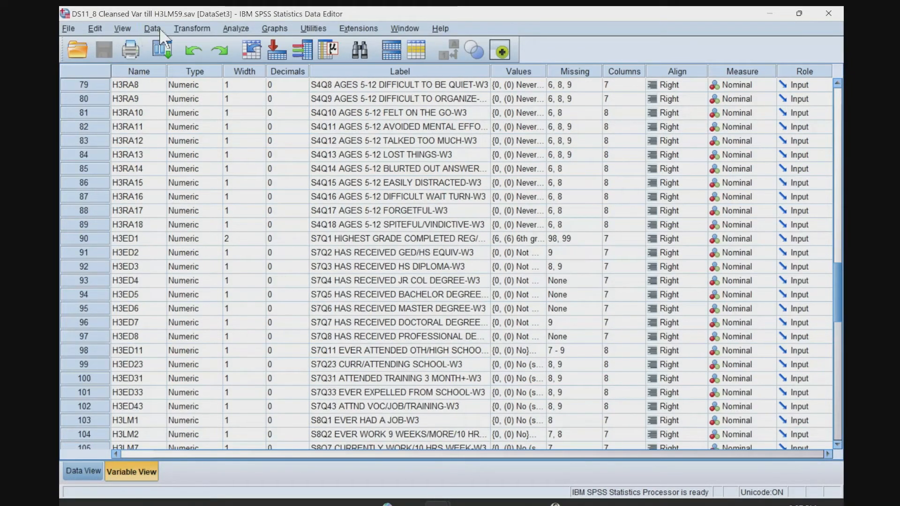
Start an Add Variables merge into the DS11_8 dataset from the open dataset DS16_RELNO - cleansed edu var.sav.
{"action": "left_click", "coordinate": [160, 30]}
{"action": "mouse_move", "coordinate": [309, 252]}
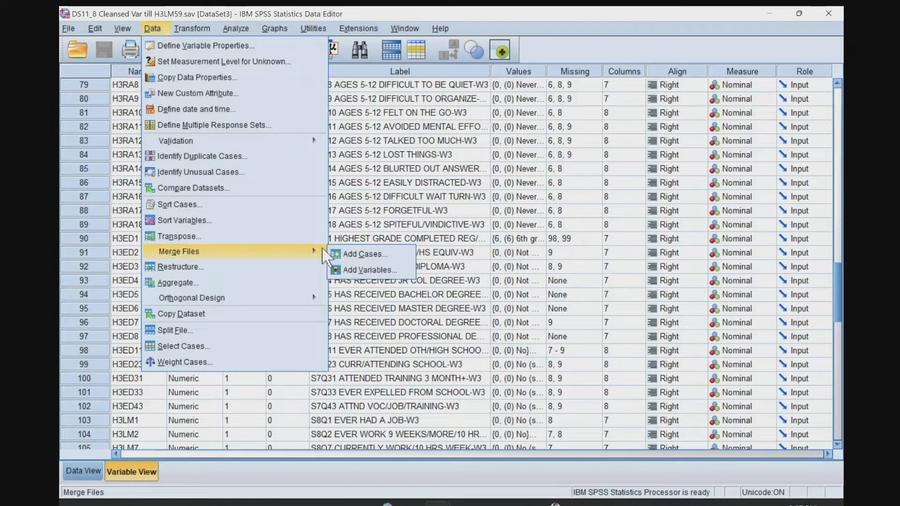
{"action": "left_click", "coordinate": [355, 270]}
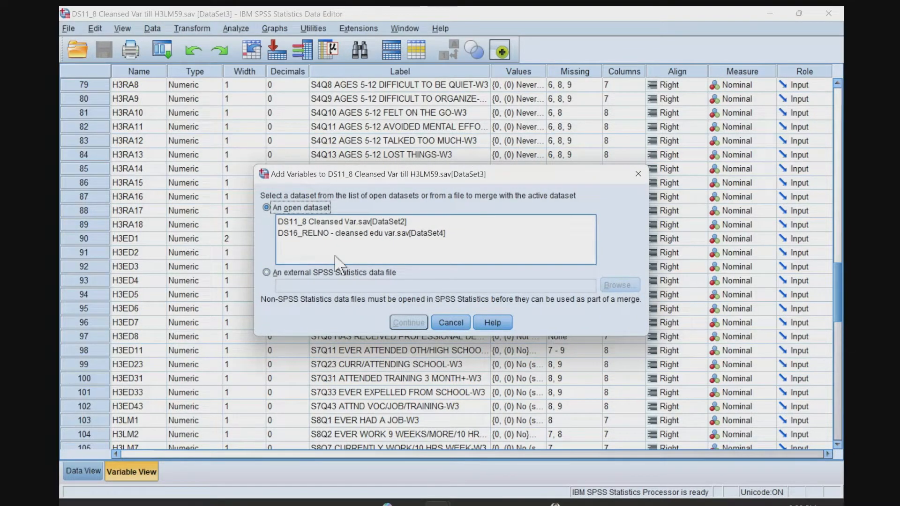
{"action": "left_click", "coordinate": [343, 233]}
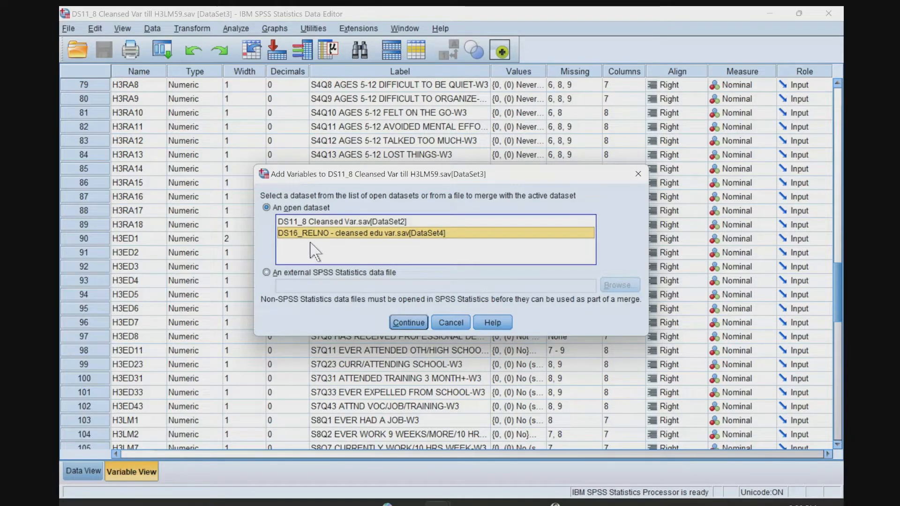
{"action": "left_click", "coordinate": [403, 321]}
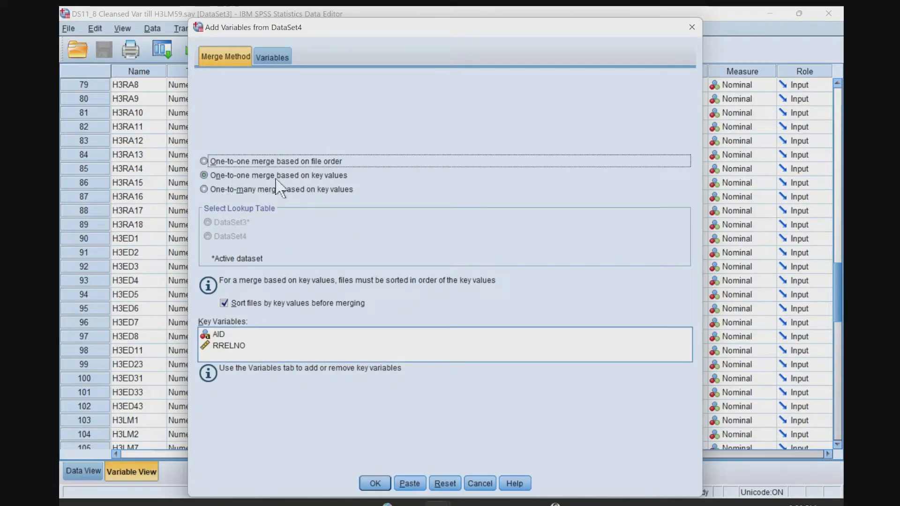
Exclude RRELNO from the merge's key variables, keeping AID as the only key, and review the included variables.
{"action": "left_click", "coordinate": [222, 336]}
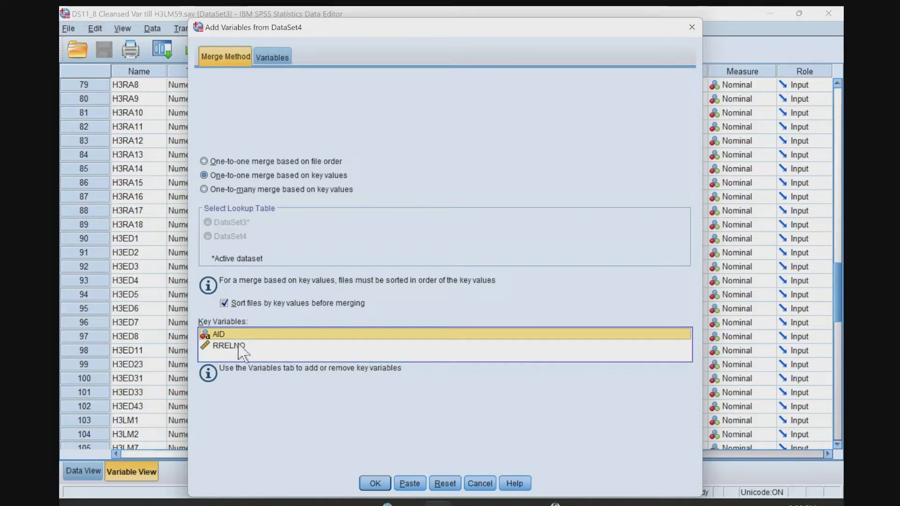
{"action": "left_click", "coordinate": [272, 57]}
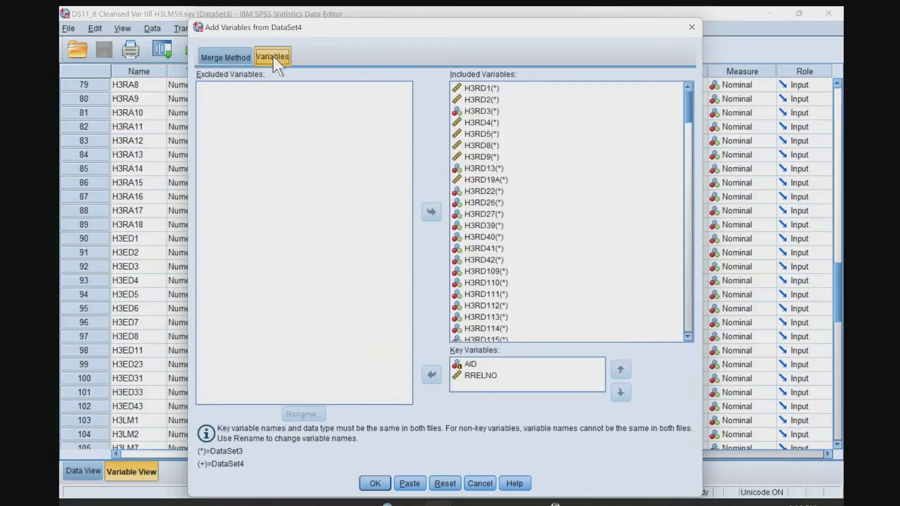
{"action": "left_click", "coordinate": [474, 376]}
{"action": "left_click", "coordinate": [431, 375]}
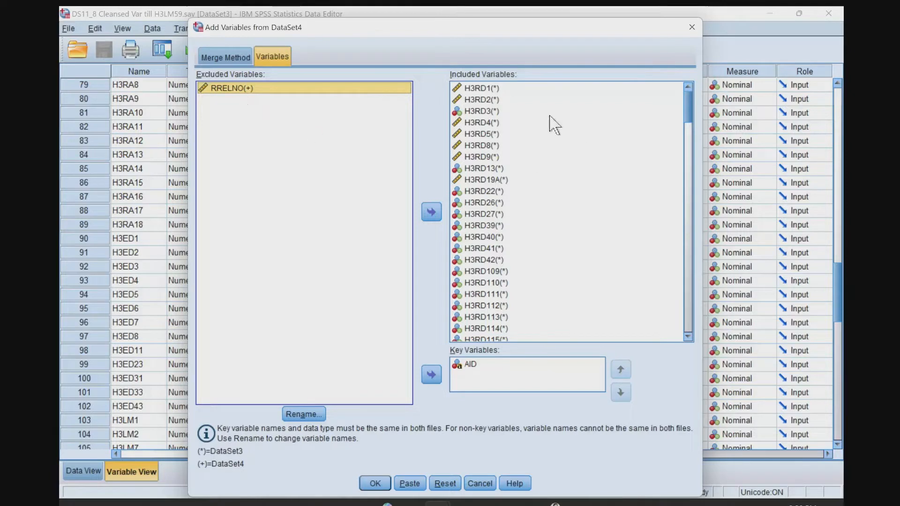
{"action": "left_click_drag", "start_coordinate": [685, 102], "coordinate": [689, 316]}
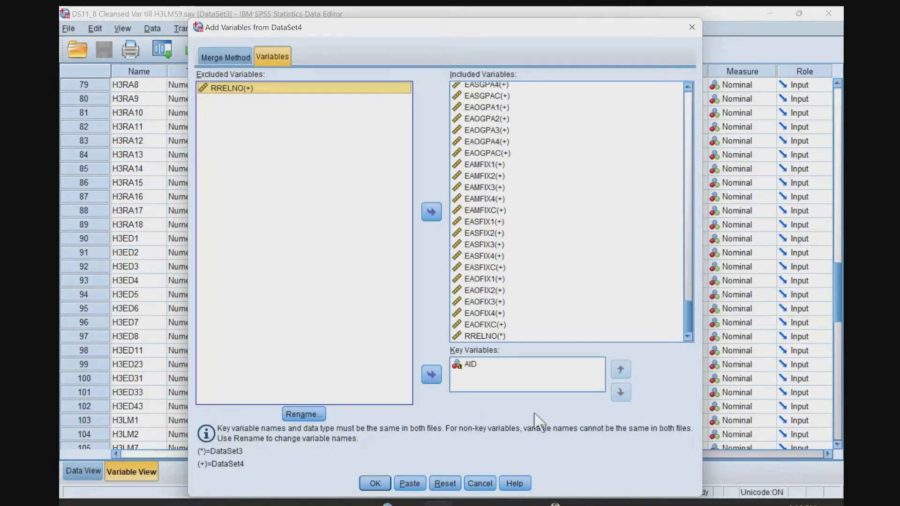
Run the one-to-one merge based on key values, with AID as the key and files sorted by key values before merging.
{"action": "left_click", "coordinate": [206, 61]}
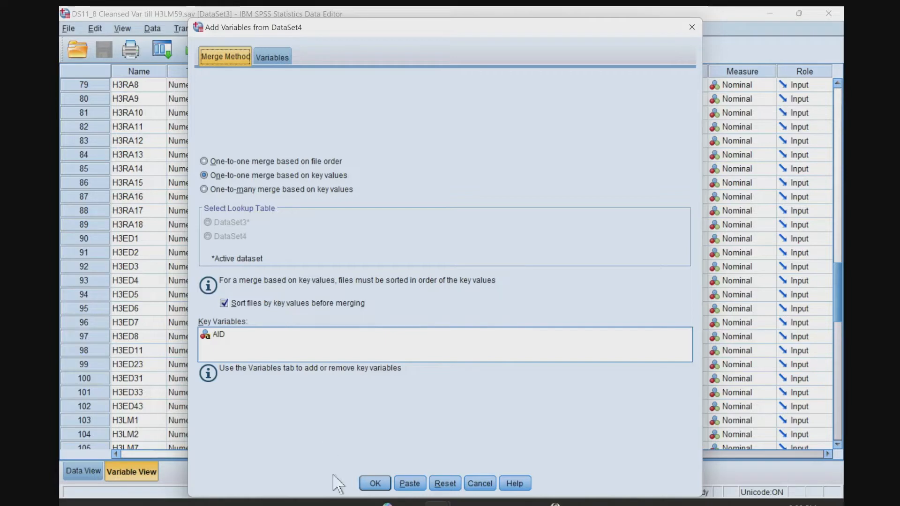
{"action": "left_click", "coordinate": [375, 483]}
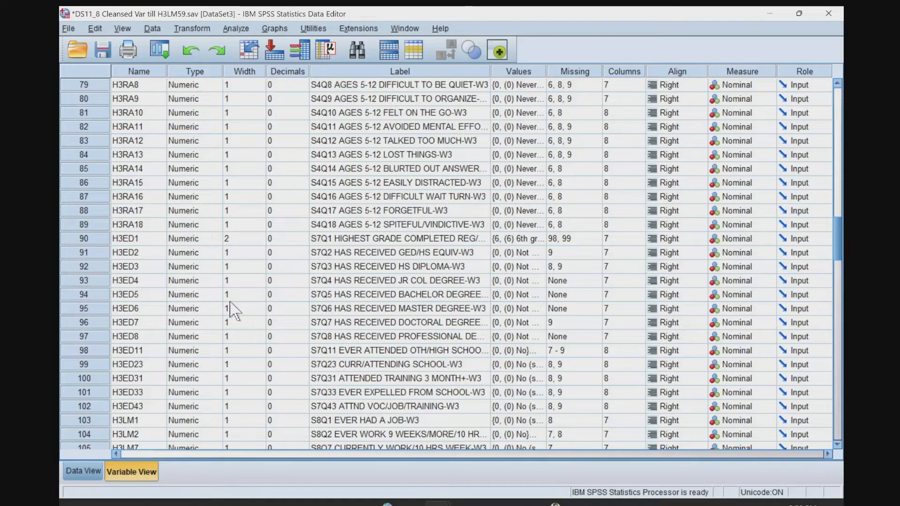
Review the merged DS11_8 variable list around the boundary between H3LM59 and the added variable ELYEAR1.
{"action": "scroll", "coordinate": [225, 333], "scroll_direction": "down", "scroll_amount": 20}
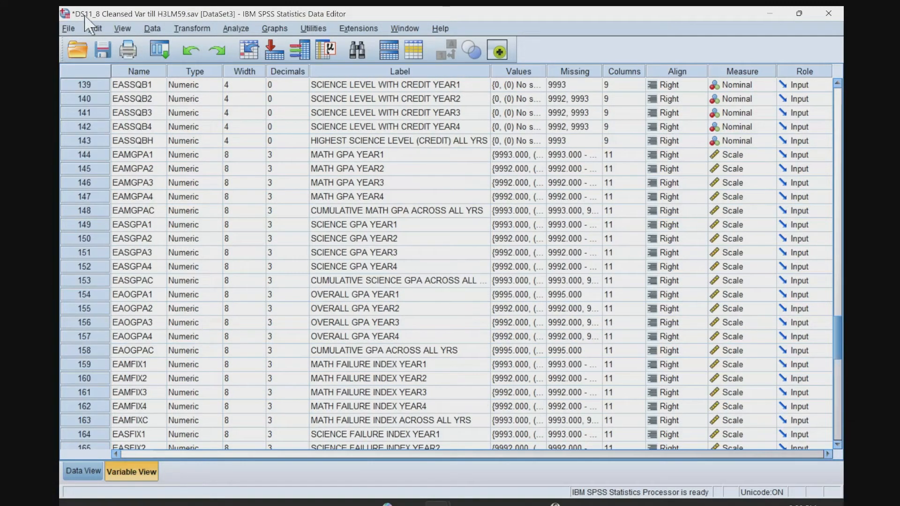
{"action": "left_click", "coordinate": [152, 28]}
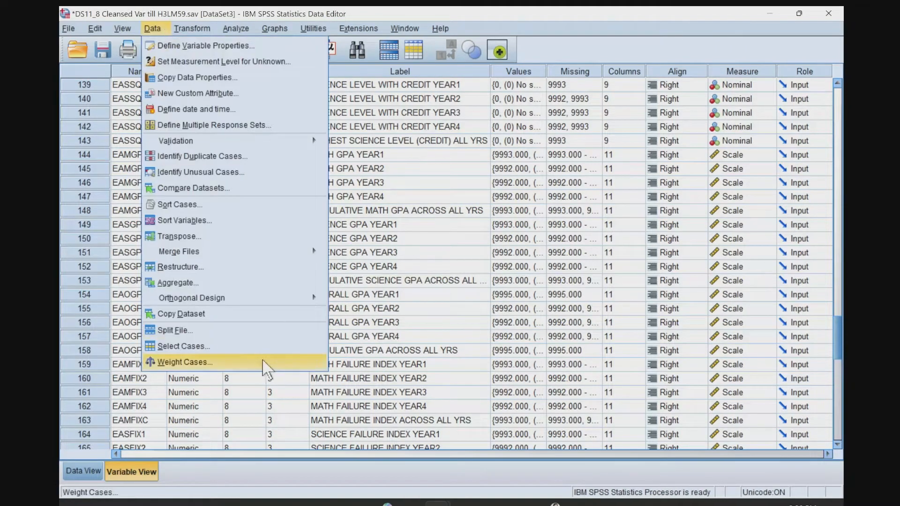
{"action": "left_click", "coordinate": [381, 226]}
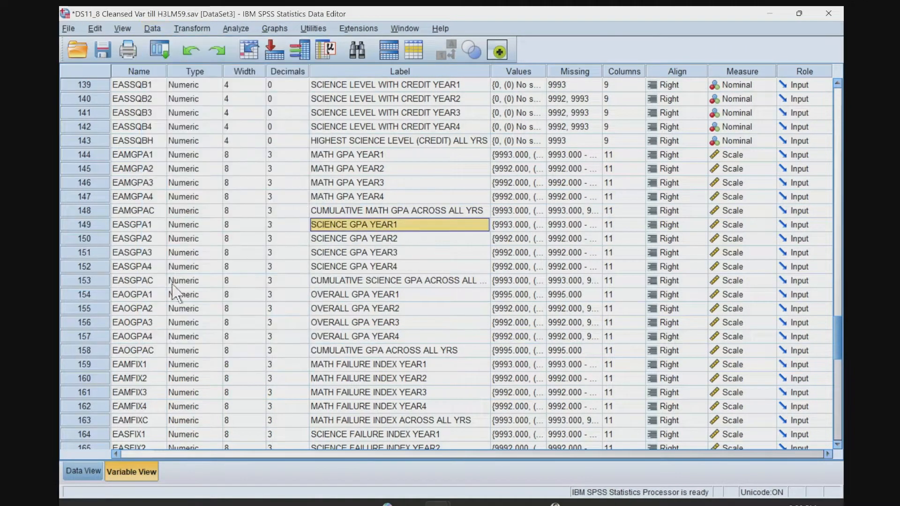
{"action": "scroll", "coordinate": [133, 270], "scroll_direction": "up", "scroll_amount": 4}
{"action": "scroll", "coordinate": [133, 270], "scroll_direction": "up", "scroll_amount": 5}
{"action": "left_click", "coordinate": [149, 155]}
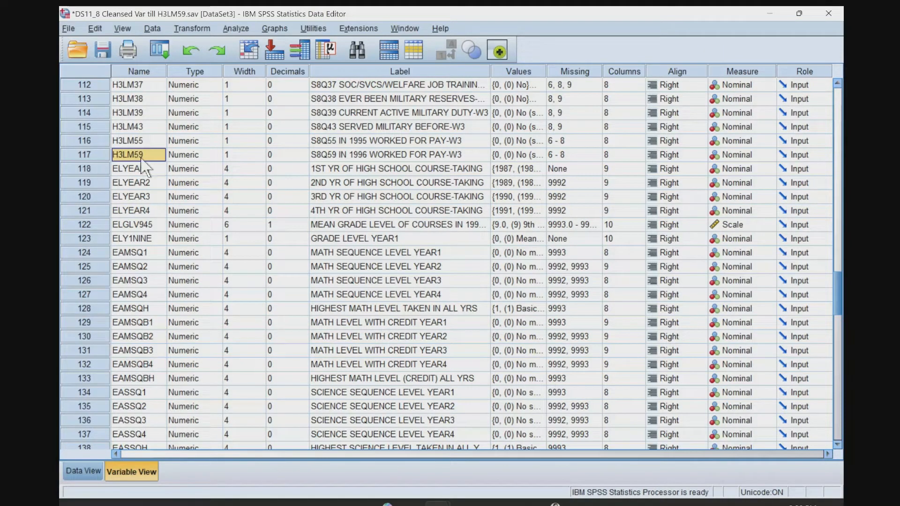
{"action": "left_click", "coordinate": [140, 169]}
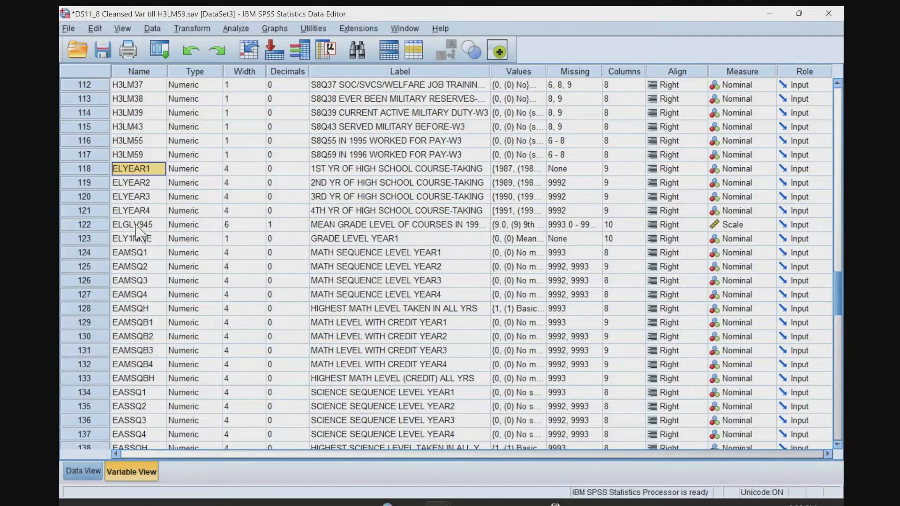
{"action": "scroll", "coordinate": [137, 229], "scroll_direction": "down", "scroll_amount": 11}
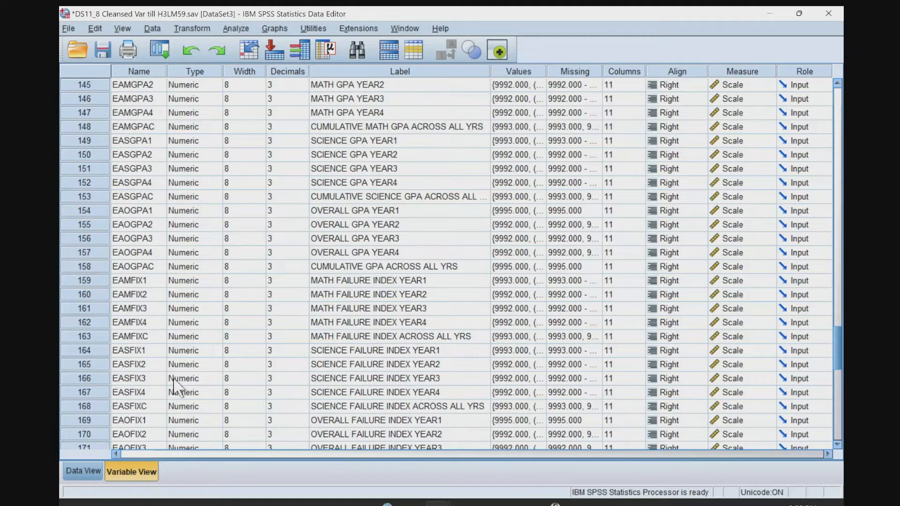
Compare the DS16_RELNO variable list with the end of the merged DS11_8 variable list.
{"action": "key", "text": "alt+Tab"}
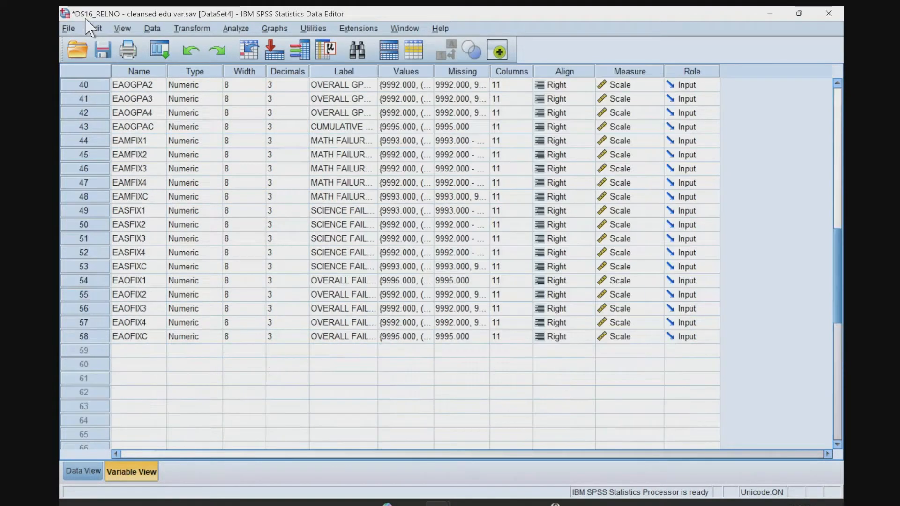
{"action": "scroll", "coordinate": [133, 188], "scroll_direction": "up", "scroll_amount": 1}
{"action": "scroll", "coordinate": [136, 194], "scroll_direction": "up", "scroll_amount": 12}
{"action": "key", "text": "alt+Tab"}
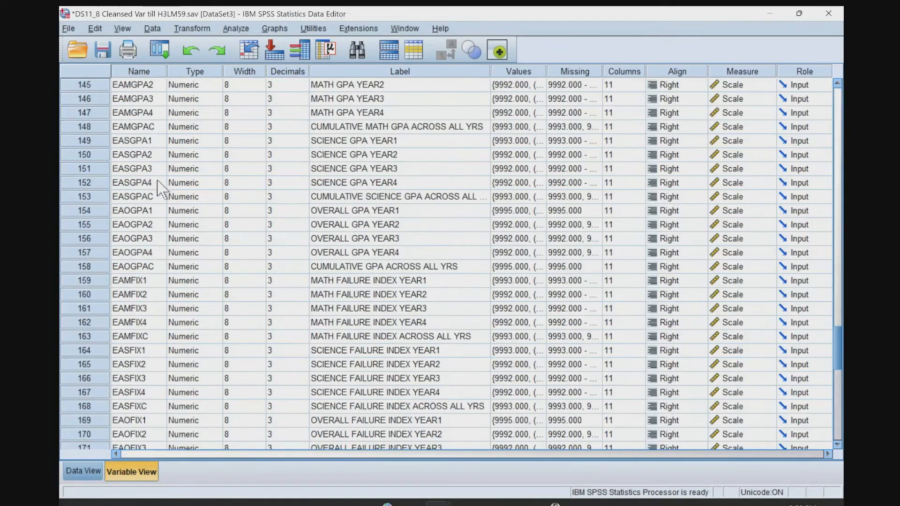
{"action": "scroll", "coordinate": [169, 263], "scroll_direction": "down", "scroll_amount": 7}
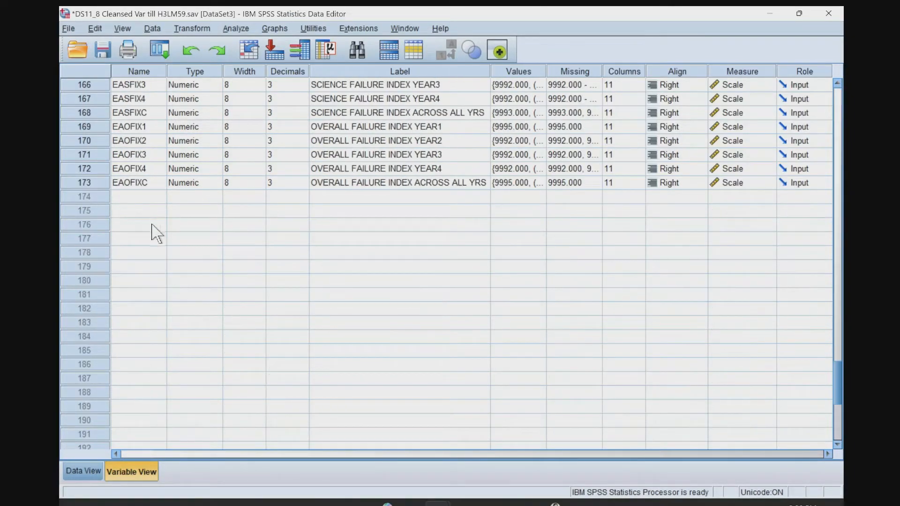
Examine case 6 in the merged DS11_8 data, checking its AID, RRELNO and first H3RD variables.
{"action": "left_click", "coordinate": [82, 472]}
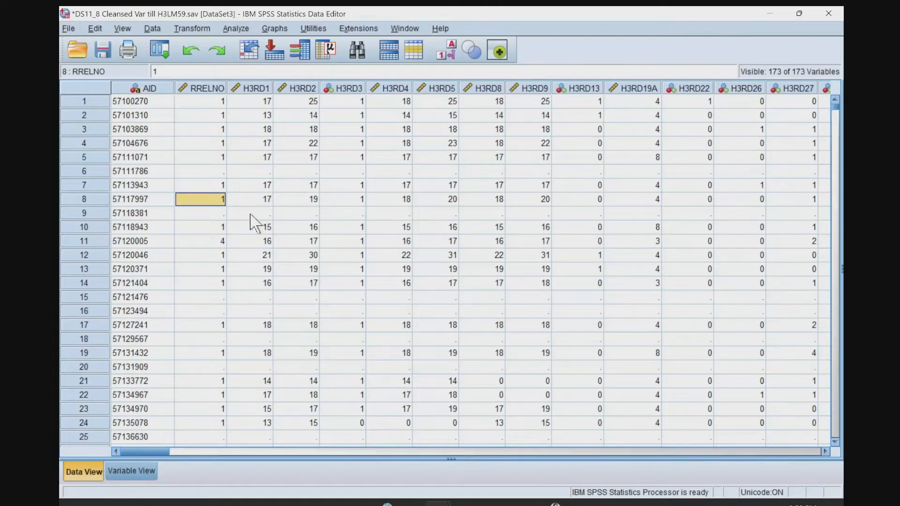
{"action": "left_click", "coordinate": [210, 174]}
{"action": "left_click", "coordinate": [251, 177]}
{"action": "left_click", "coordinate": [302, 168]}
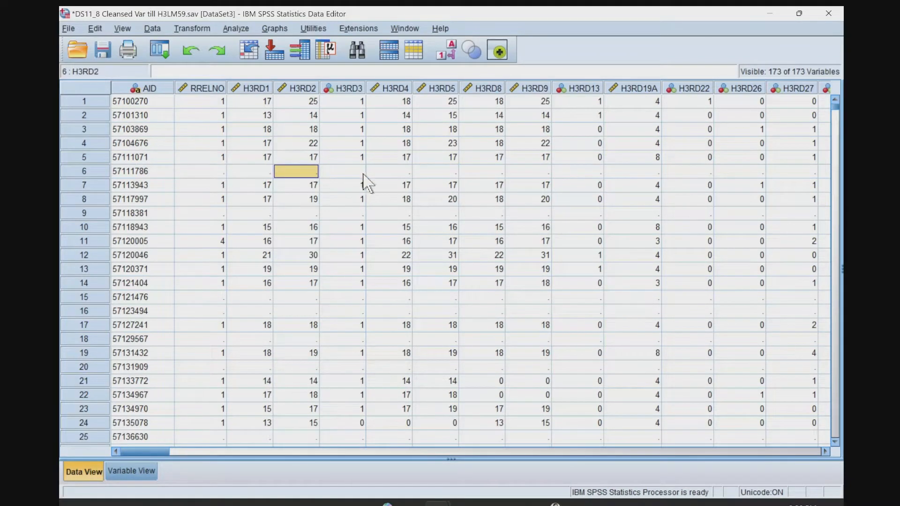
{"action": "left_click", "coordinate": [362, 173]}
{"action": "key", "text": "Right"}
{"action": "key", "text": "Right"}
{"action": "key", "text": "Right"}
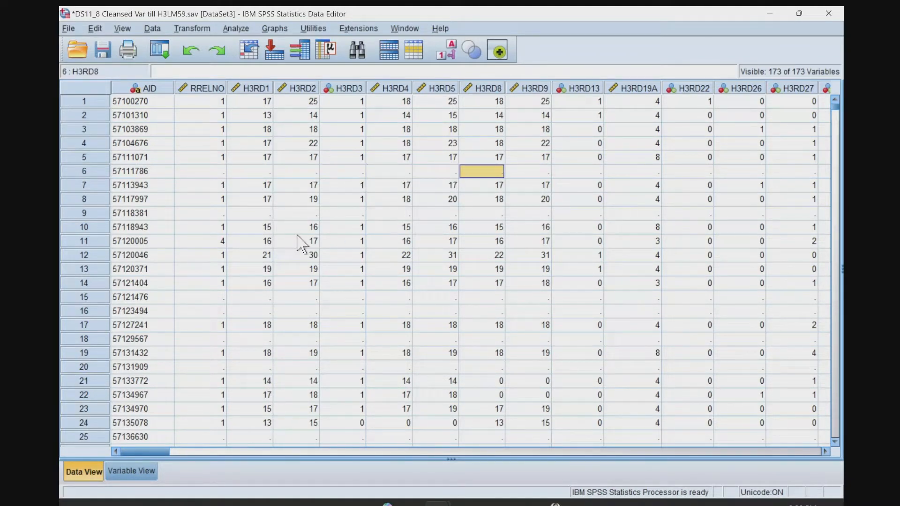
{"action": "left_click", "coordinate": [131, 174]}
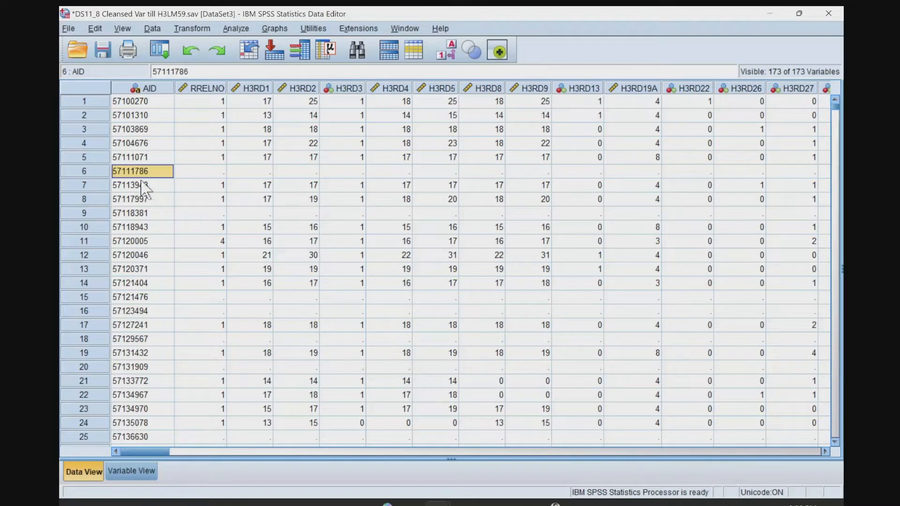
{"action": "left_click", "coordinate": [86, 171]}
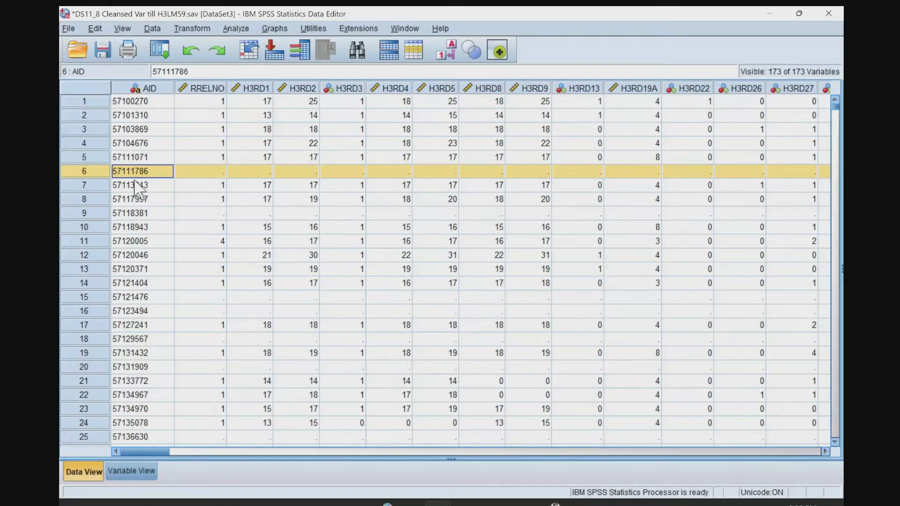
{"action": "key", "text": "alt+Tab"}
{"action": "key", "text": "alt+Tab"}
Recheck case 6 cell by cell, comparing its AID with its RRELNO and H3RD1 to H3RD3 values.
{"action": "left_click", "coordinate": [202, 174]}
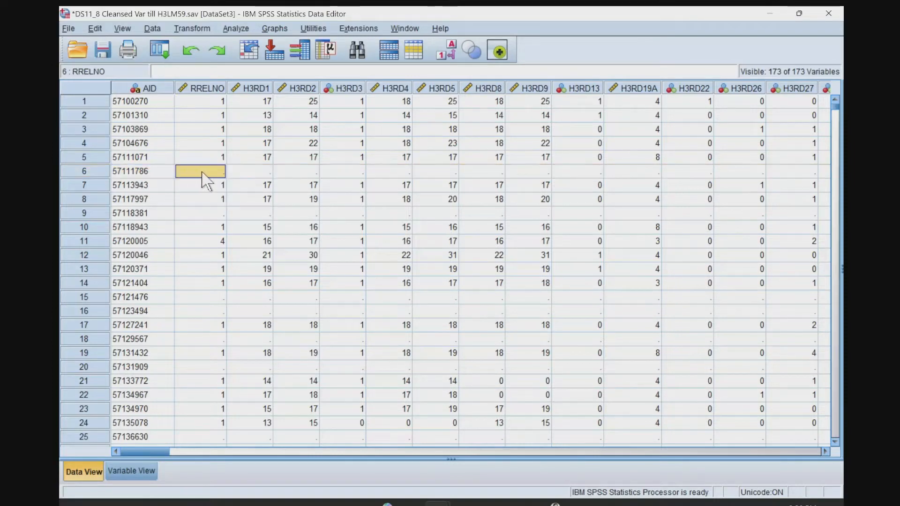
{"action": "left_click", "coordinate": [255, 173]}
{"action": "left_click", "coordinate": [146, 172]}
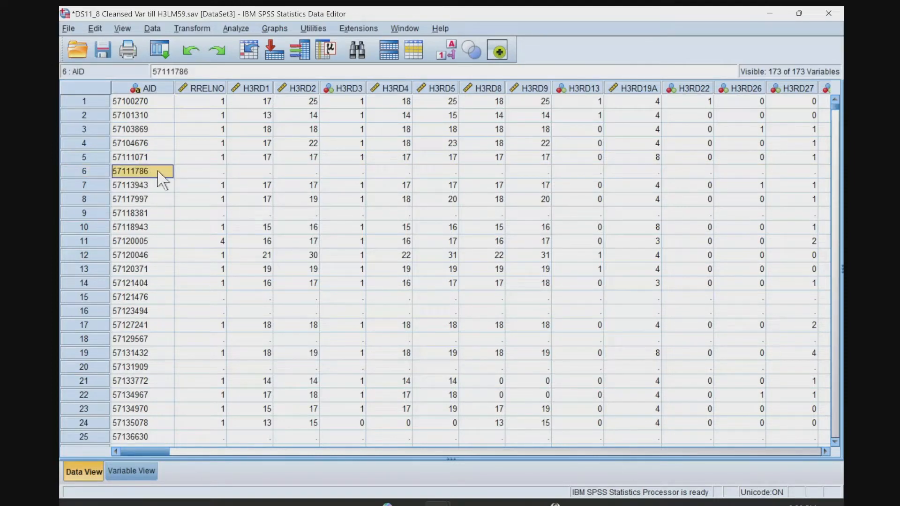
{"action": "left_click", "coordinate": [206, 173]}
{"action": "left_click", "coordinate": [266, 172]}
{"action": "left_click", "coordinate": [297, 172]}
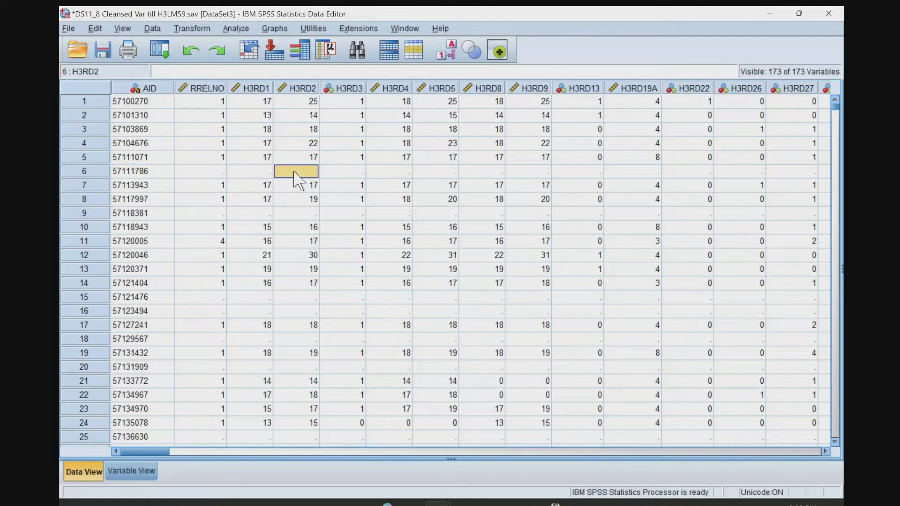
{"action": "left_click", "coordinate": [329, 173]}
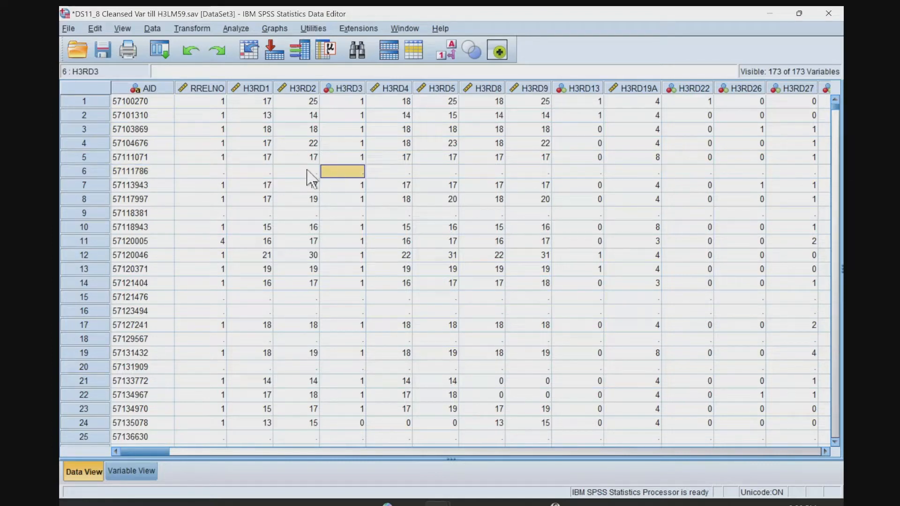
{"action": "left_click", "coordinate": [210, 172]}
{"action": "left_click", "coordinate": [291, 173]}
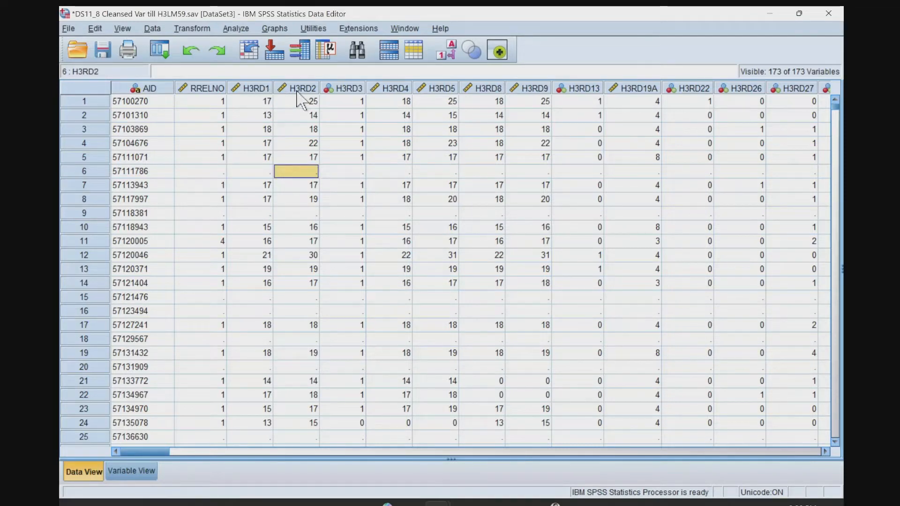
Compare case 6's DS11_8 values from RRELNO to H3RD27 with its merged education variables, such as EASSQ1 to EAMGPA2.
{"action": "left_click", "coordinate": [217, 169]}
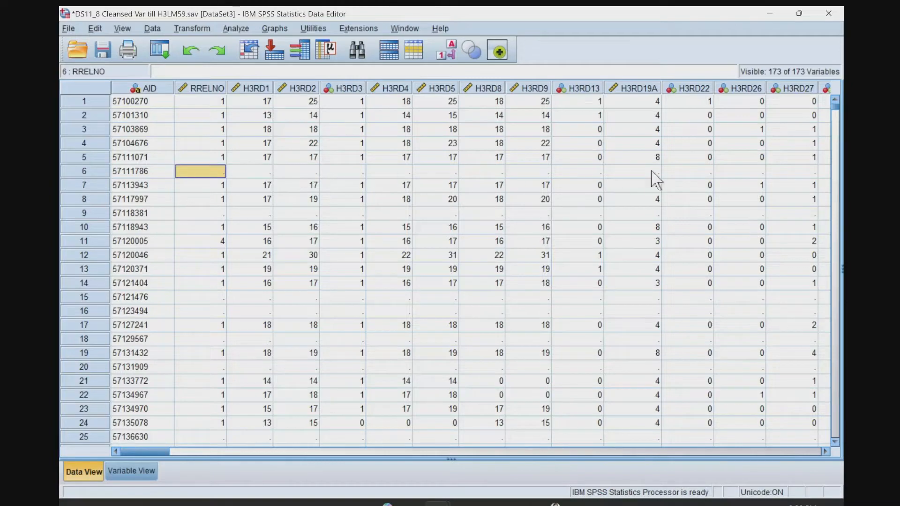
{"action": "left_click", "coordinate": [805, 173]}
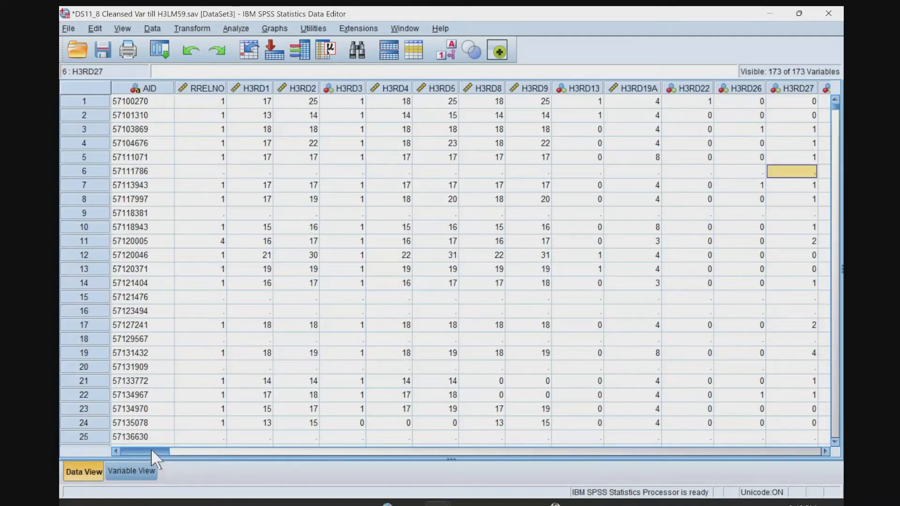
{"action": "left_click_drag", "start_coordinate": [150, 449], "coordinate": [630, 437]}
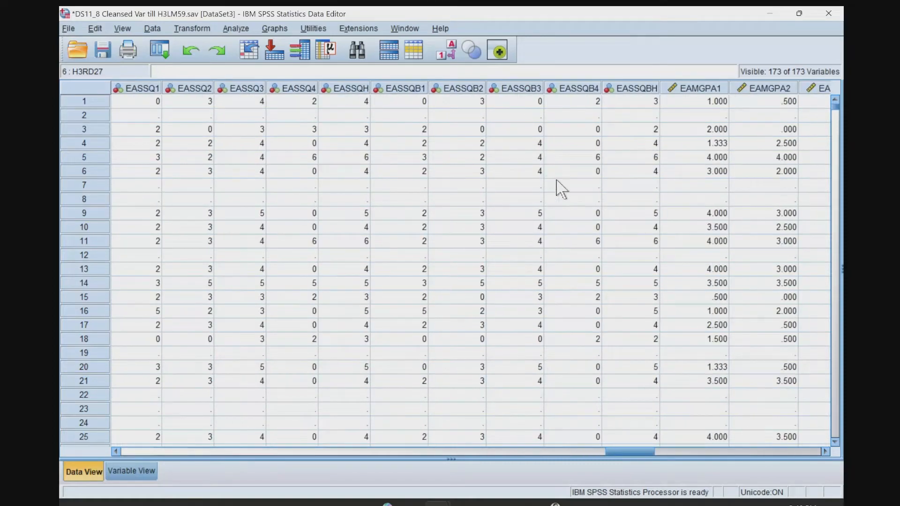
{"action": "left_click_drag", "start_coordinate": [654, 452], "coordinate": [108, 483]}
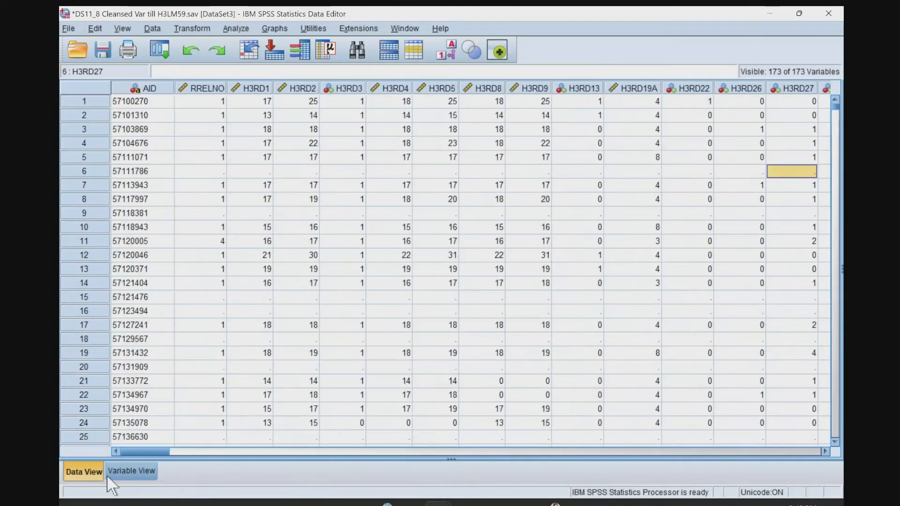
Examine further cases lacking DS11_8 values, including rows 9, 43, 55 and 65, in the RRELNO and H3RD1 columns.
{"action": "left_click", "coordinate": [252, 214]}
{"action": "scroll", "coordinate": [271, 354], "scroll_direction": "down", "scroll_amount": 8}
{"action": "scroll", "coordinate": [271, 352], "scroll_direction": "down", "scroll_amount": 4}
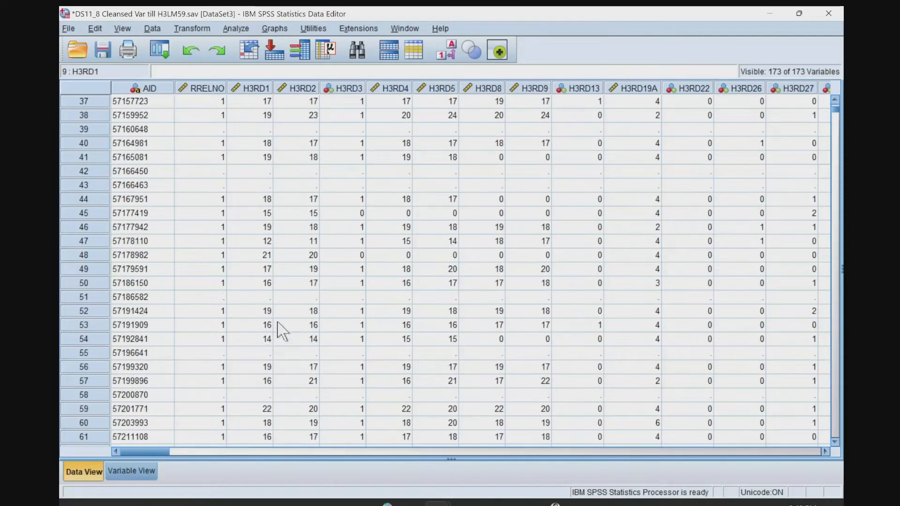
{"action": "left_click", "coordinate": [264, 186]}
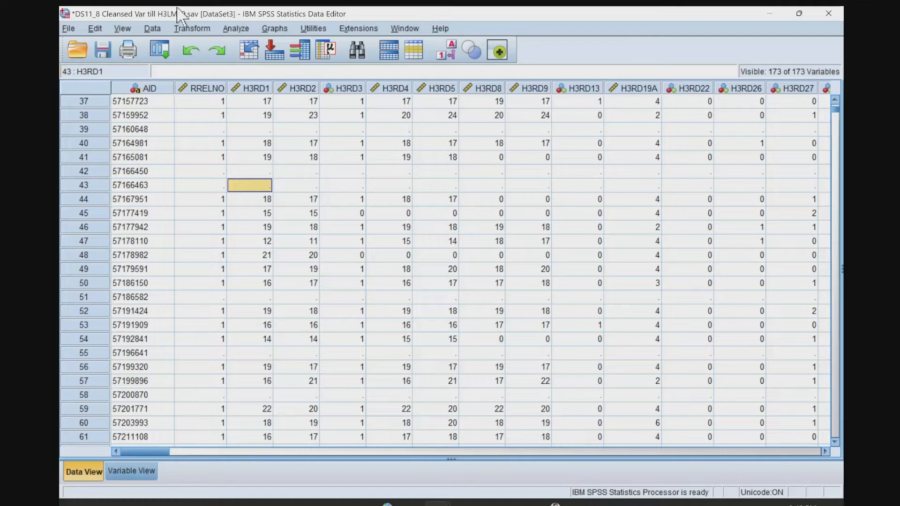
{"action": "left_click", "coordinate": [194, 182]}
{"action": "key", "text": "Up"}
{"action": "key", "text": "Right"}
{"action": "left_click", "coordinate": [253, 185]}
{"action": "scroll", "coordinate": [273, 307], "scroll_direction": "down", "scroll_amount": 3}
{"action": "left_click", "coordinate": [256, 215]}
{"action": "left_click", "coordinate": [251, 228]}
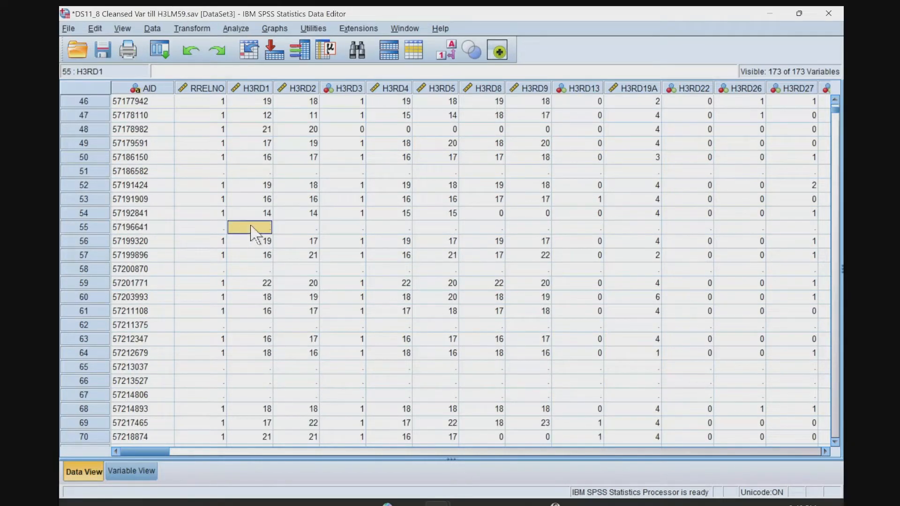
{"action": "left_click", "coordinate": [234, 373]}
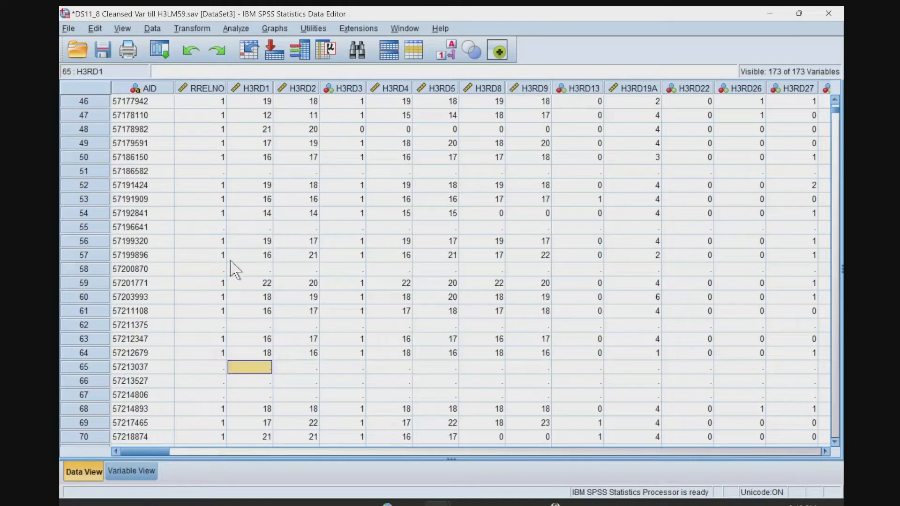
Try to undo the merge in the DS11_8 dataset and check its variable list for the added education variables.
{"action": "left_click", "coordinate": [191, 52]}
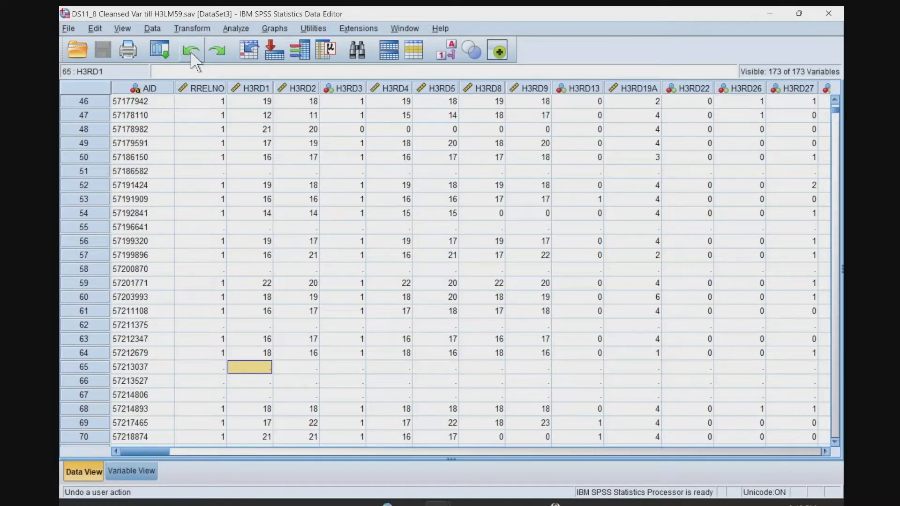
{"action": "left_click", "coordinate": [131, 471]}
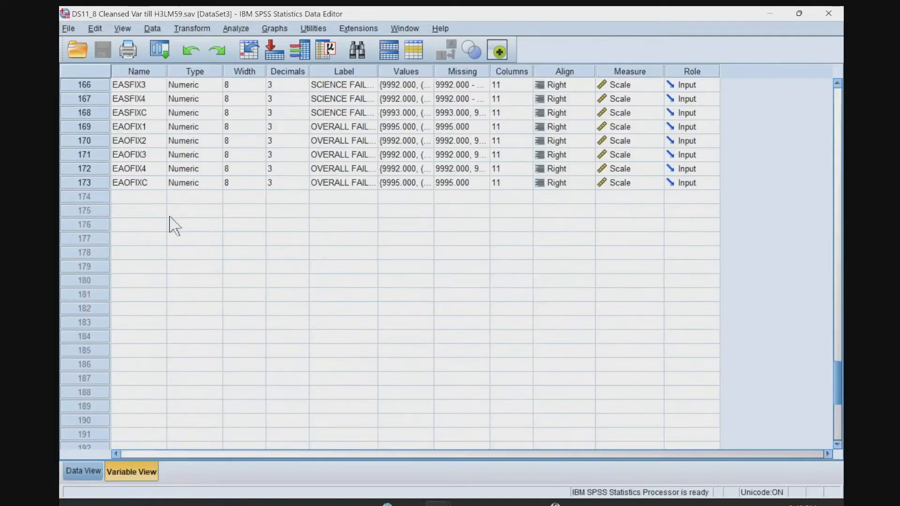
{"action": "scroll", "coordinate": [204, 239], "scroll_direction": "up", "scroll_amount": 5}
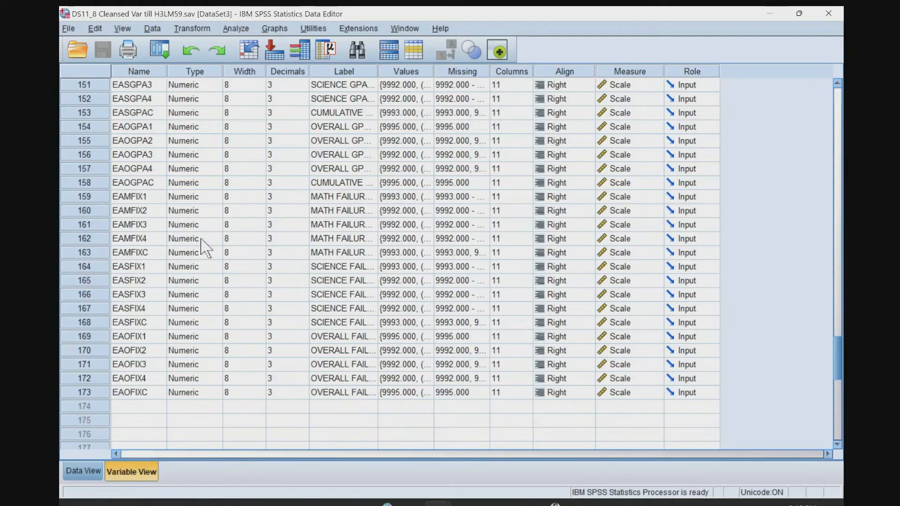
{"action": "scroll", "coordinate": [202, 244], "scroll_direction": "up", "scroll_amount": 20}
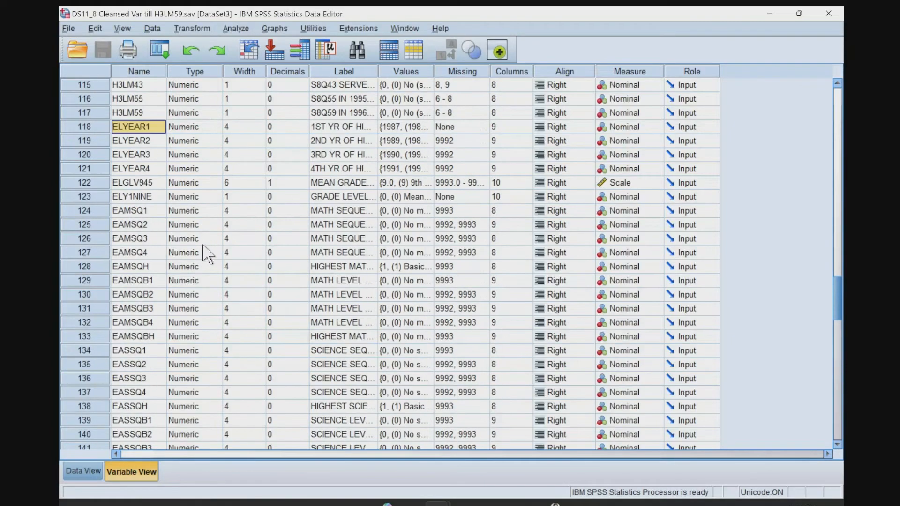
{"action": "left_click", "coordinate": [190, 50]}
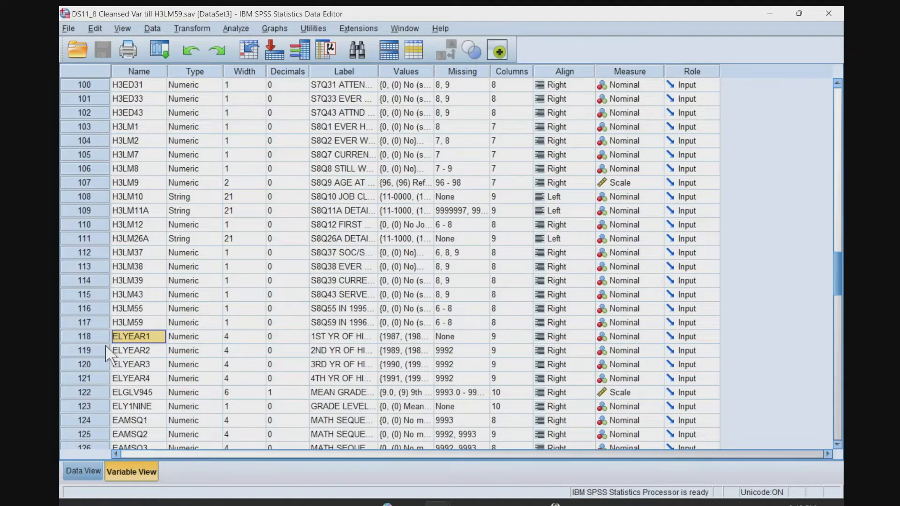
Delete the merged education variables ELYEAR1 through EAOFIXC from the DS11_8 dataset's variable list.
{"action": "left_click", "coordinate": [92, 336]}
{"action": "scroll", "coordinate": [155, 368], "scroll_direction": "down", "scroll_amount": 20}
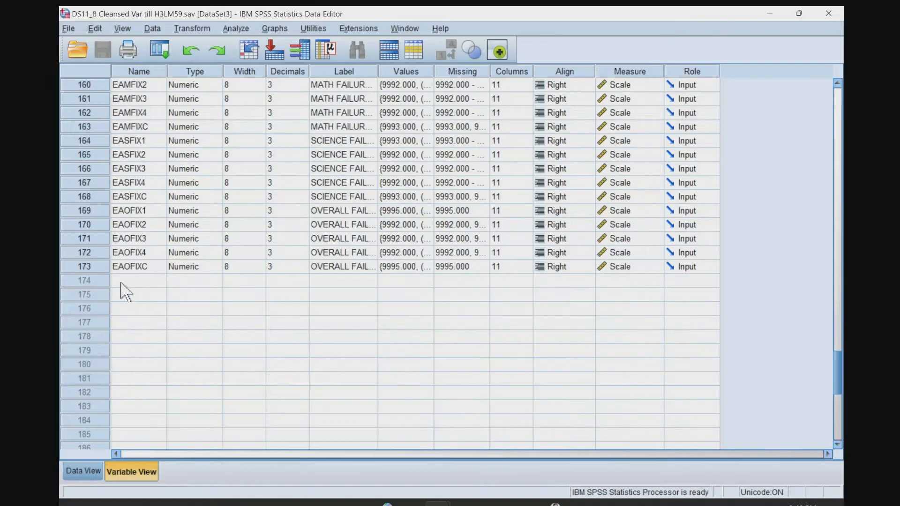
{"action": "left_click", "coordinate": [94, 268]}
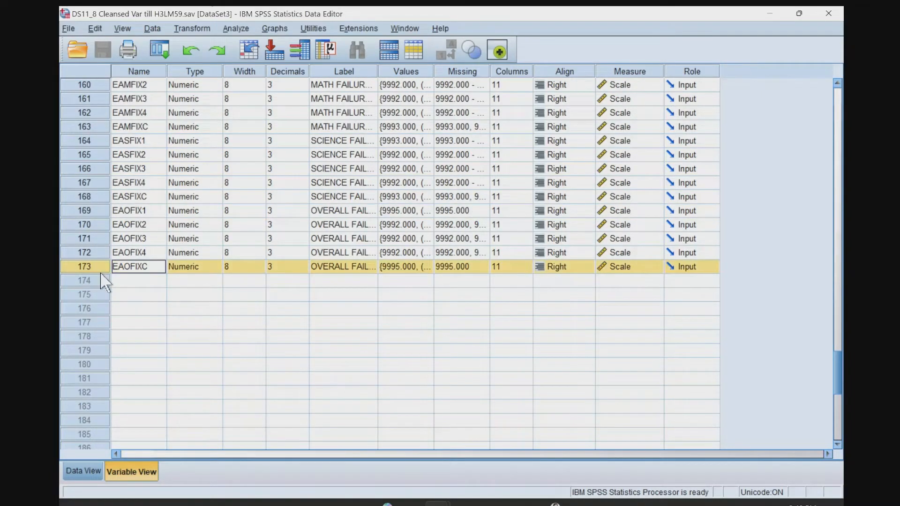
{"action": "scroll", "coordinate": [100, 290], "scroll_direction": "up", "scroll_amount": 20}
{"action": "scroll", "coordinate": [101, 293], "scroll_direction": "up", "scroll_amount": 3}
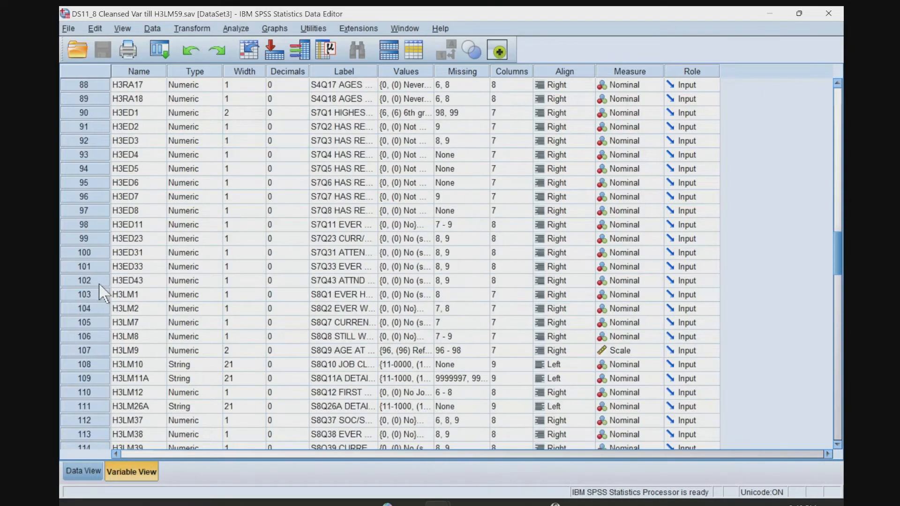
{"action": "scroll", "coordinate": [100, 302], "scroll_direction": "down", "scroll_amount": 6}
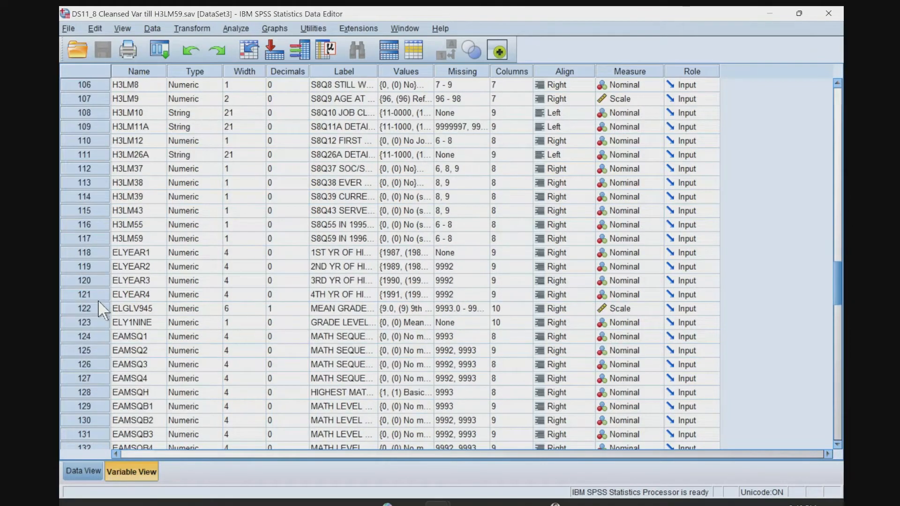
{"action": "left_click", "coordinate": [91, 254], "text": "shift"}
{"action": "right_click", "coordinate": [91, 253]}
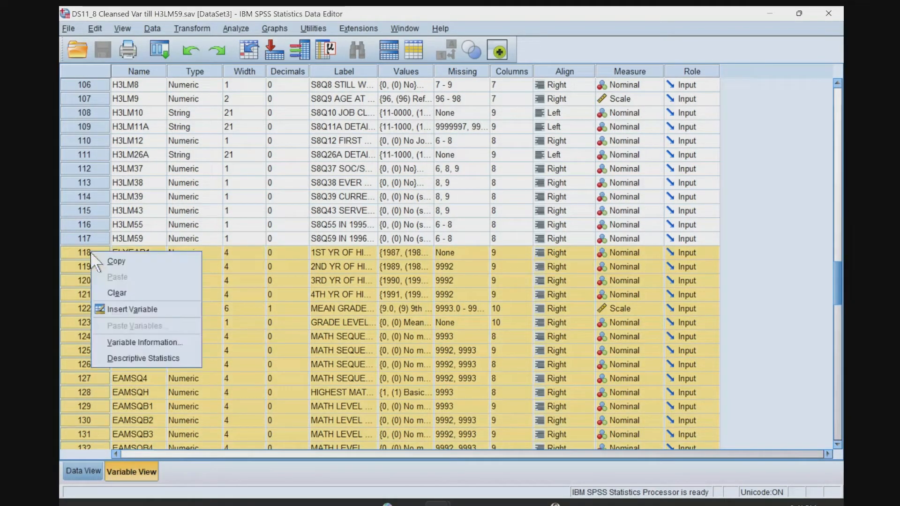
{"action": "left_click", "coordinate": [106, 294]}
Check the case rows in the RRELNO and H3RD1 columns against the end of the DS11_8 variable list.
{"action": "left_click", "coordinate": [83, 472]}
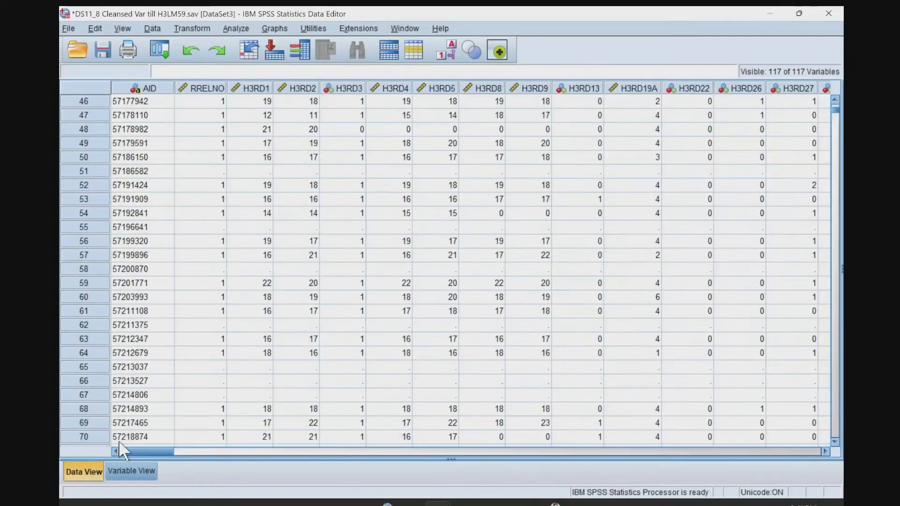
{"action": "left_click", "coordinate": [211, 187]}
{"action": "left_click", "coordinate": [193, 102]}
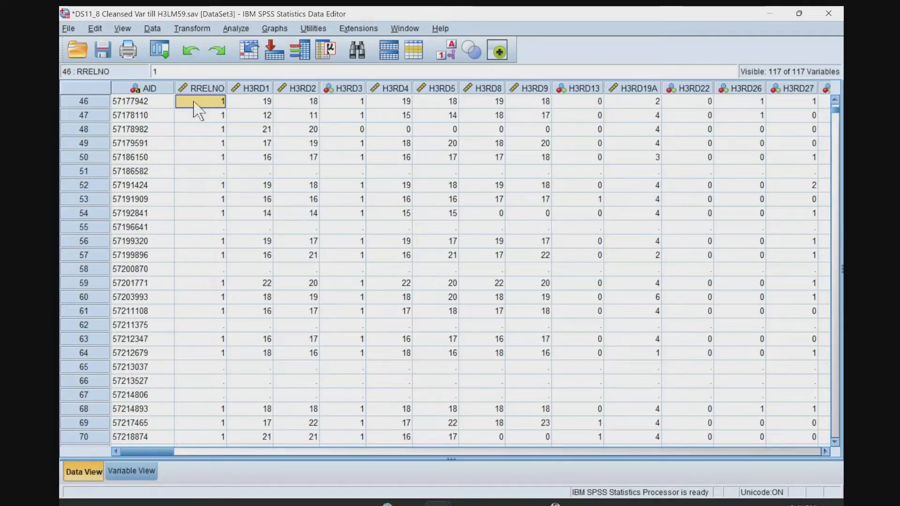
{"action": "left_click", "coordinate": [141, 476]}
{"action": "left_click", "coordinate": [84, 471]}
{"action": "left_click", "coordinate": [210, 199]}
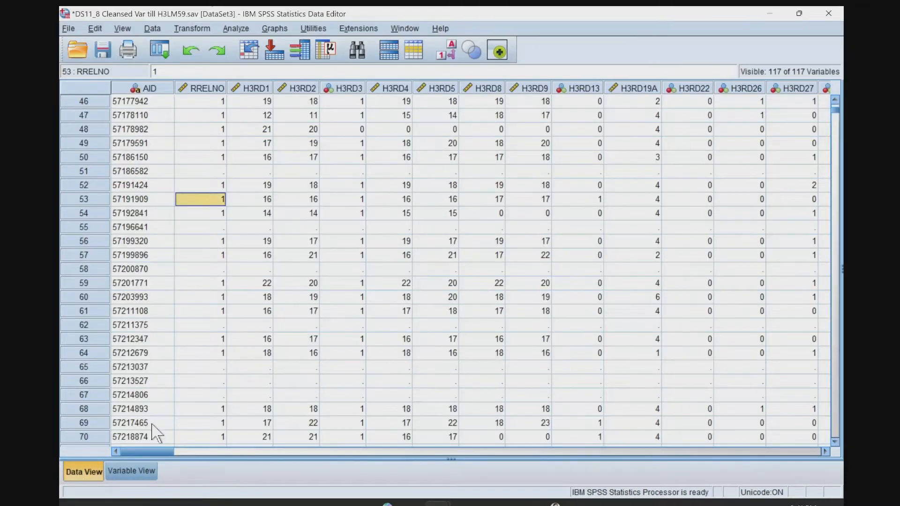
{"action": "left_click", "coordinate": [140, 467]}
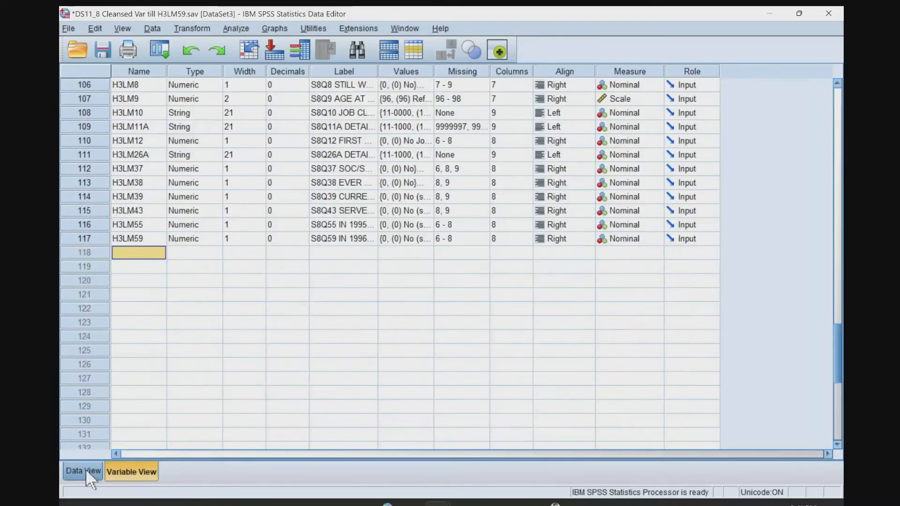
{"action": "left_click", "coordinate": [86, 470]}
{"action": "left_click", "coordinate": [229, 101]}
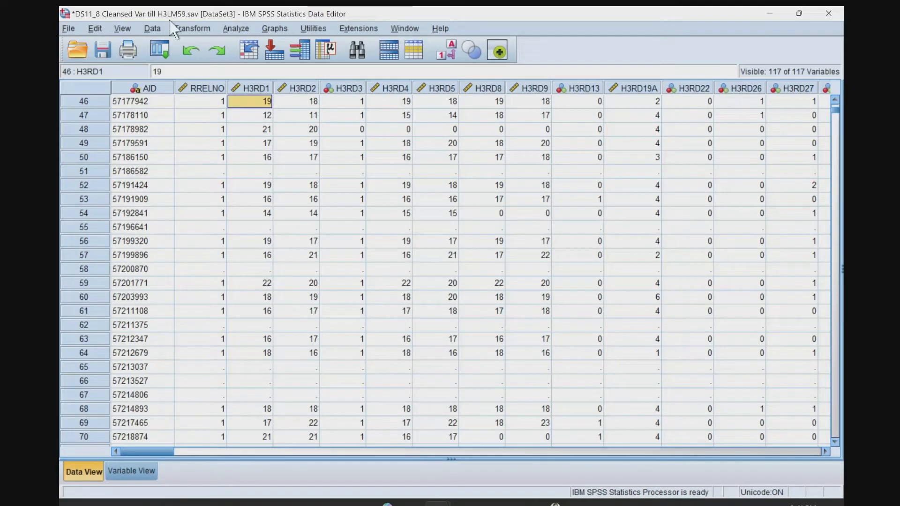
Display value labels in the DS11_8 data and look over the start of its variable list.
{"action": "left_click", "coordinate": [123, 29]}
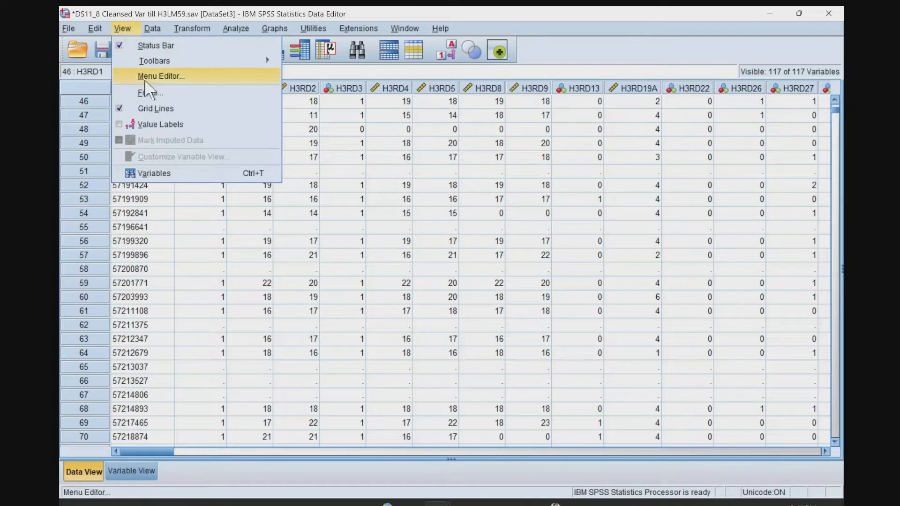
{"action": "left_click", "coordinate": [151, 125]}
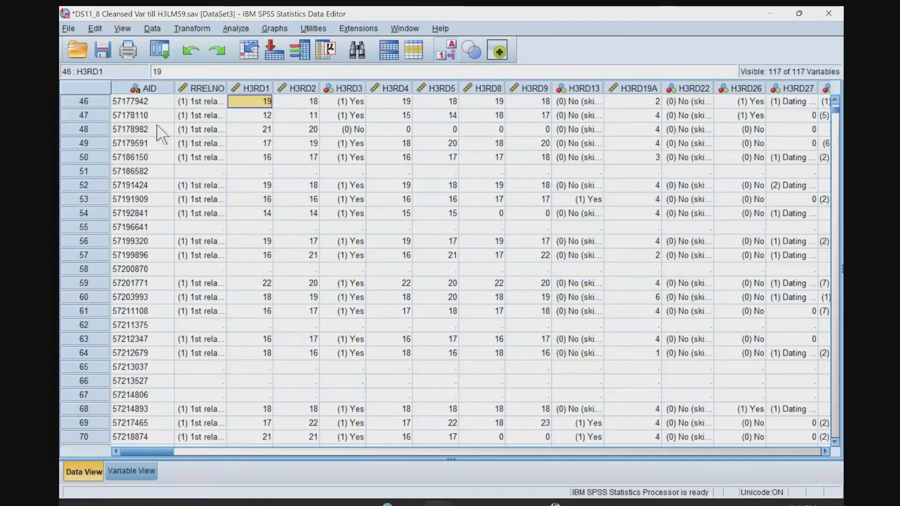
{"action": "left_click", "coordinate": [151, 29]}
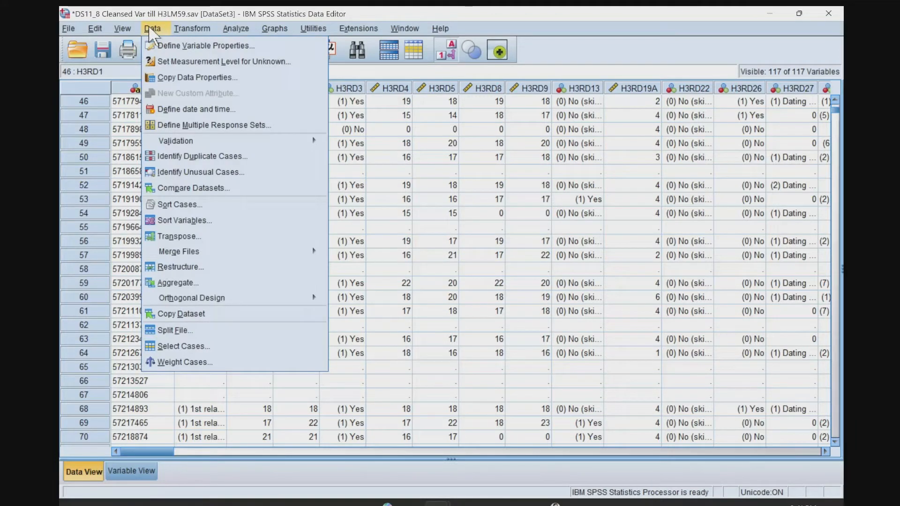
{"action": "left_click", "coordinate": [459, 184]}
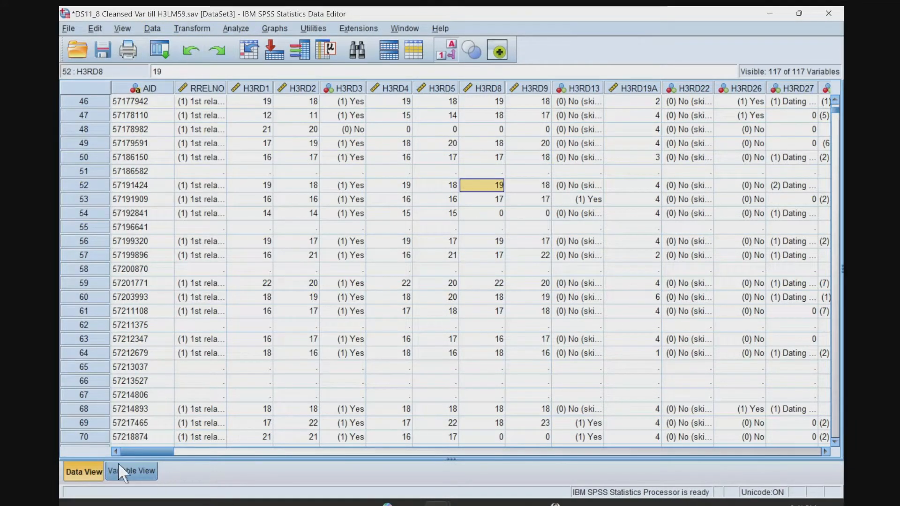
{"action": "left_click", "coordinate": [133, 476]}
{"action": "scroll", "coordinate": [192, 302], "scroll_direction": "up", "scroll_amount": 20}
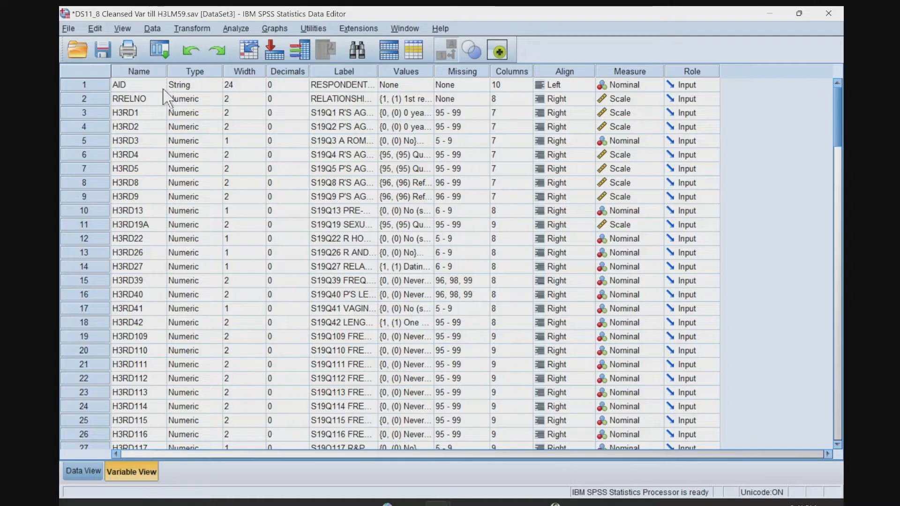
{"action": "left_click", "coordinate": [80, 470]}
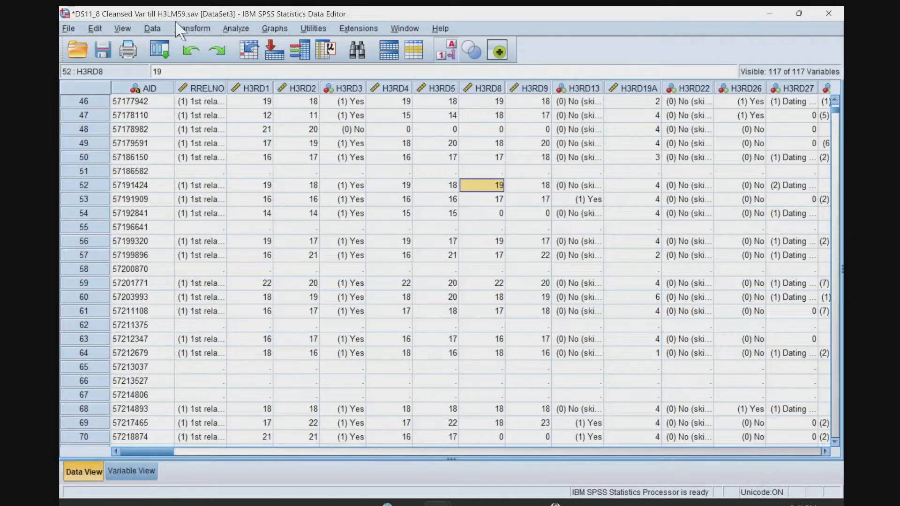
Close the altered DS11_8 dataset without saving and reopen DS11_8 Cleansed Var till H3LM59.sav from the cleansed folder.
{"action": "left_click", "coordinate": [829, 14]}
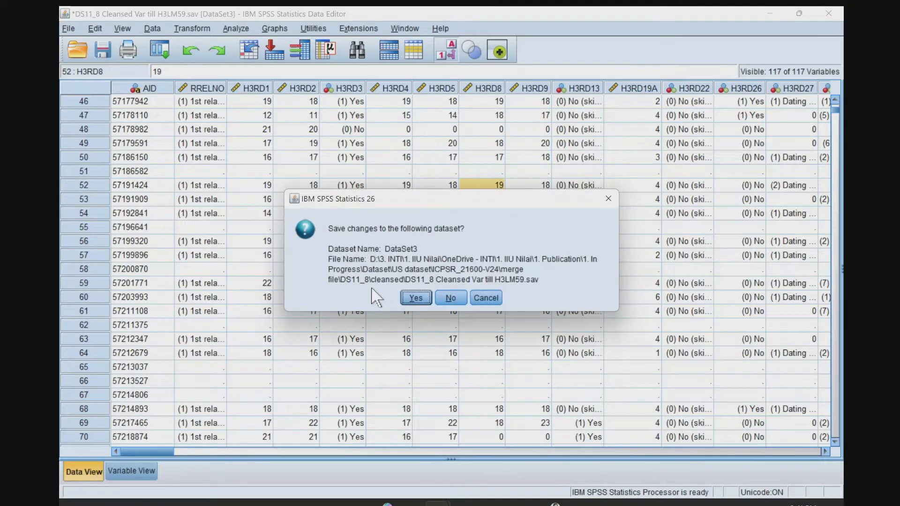
{"action": "left_click", "coordinate": [445, 300]}
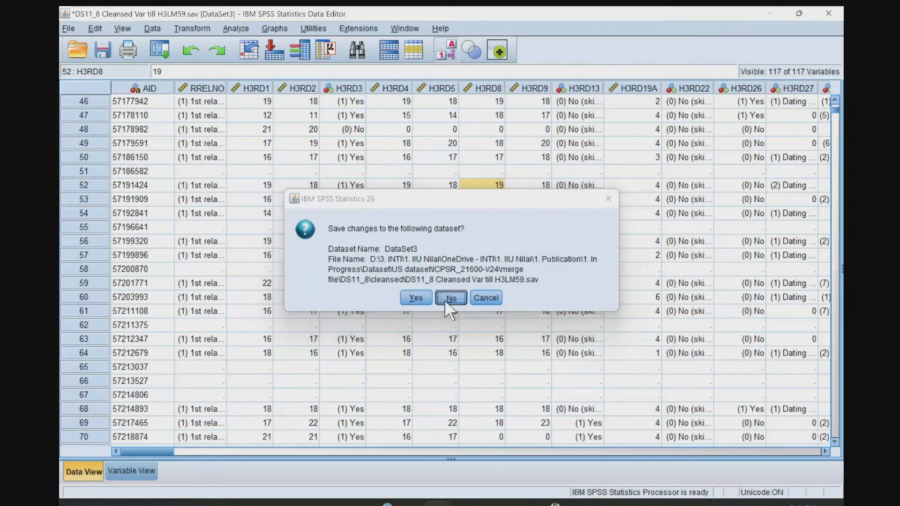
{"action": "left_click", "coordinate": [68, 29]}
{"action": "mouse_move", "coordinate": [115, 61]}
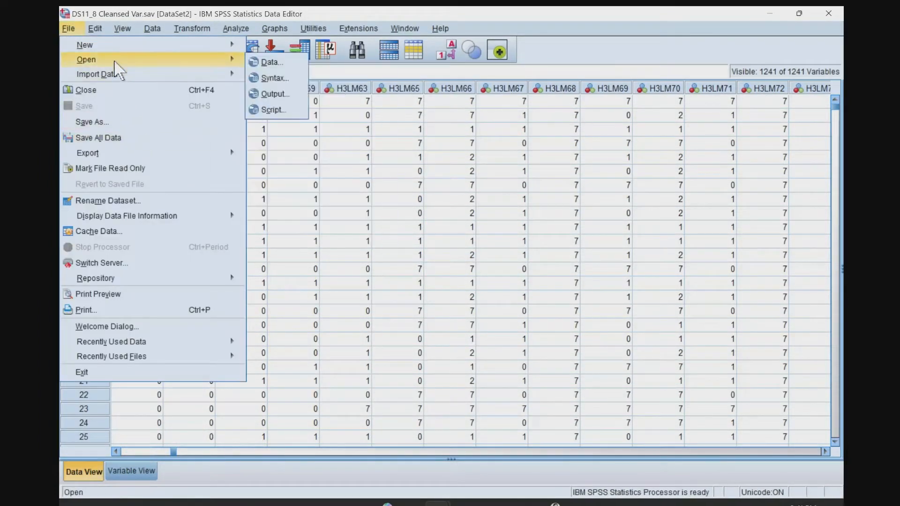
{"action": "left_click", "coordinate": [268, 63]}
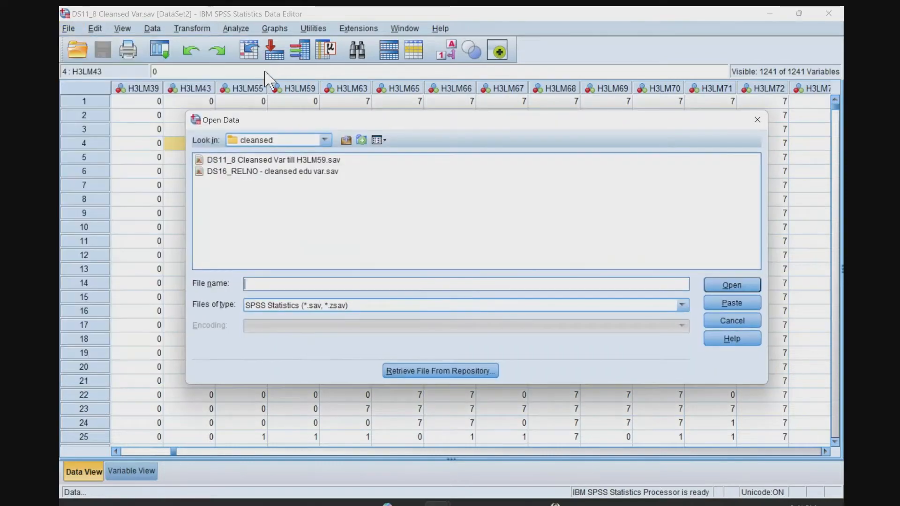
{"action": "left_click", "coordinate": [261, 172]}
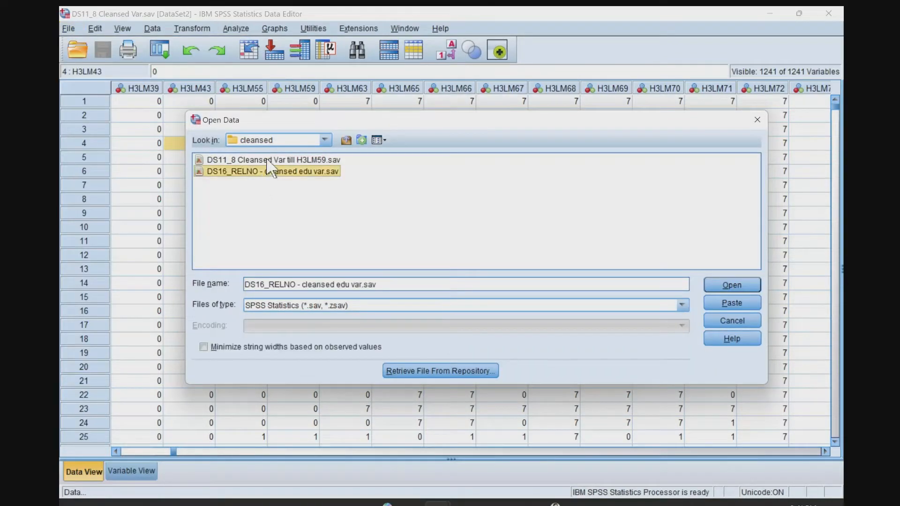
{"action": "left_click", "coordinate": [267, 160]}
{"action": "left_click", "coordinate": [727, 286]}
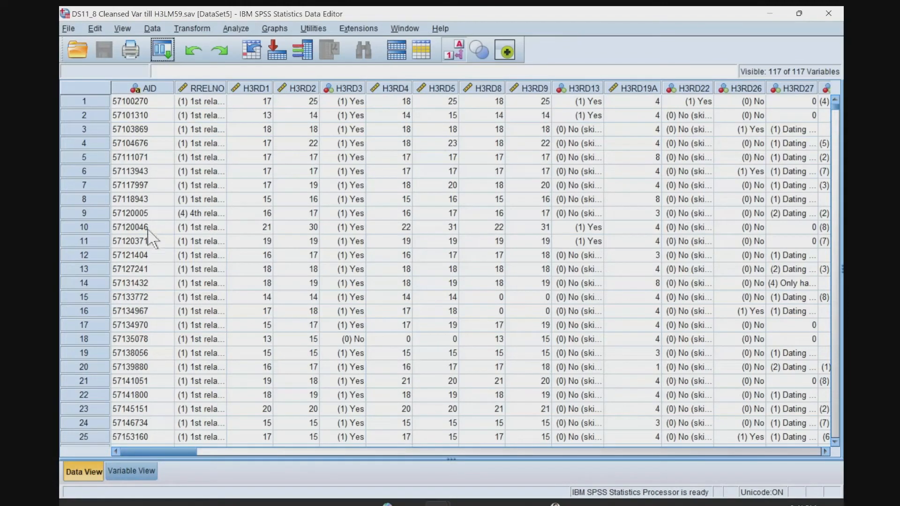
Turn off value labels in the reopened DS11_8 dataset and look through its first cases.
{"action": "left_click", "coordinate": [131, 471]}
{"action": "left_click", "coordinate": [87, 471]}
{"action": "left_click", "coordinate": [122, 28]}
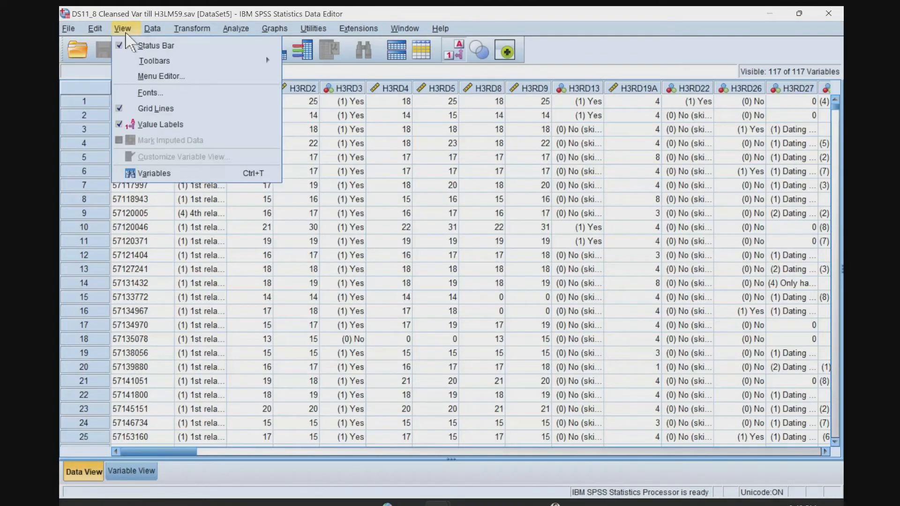
{"action": "left_click", "coordinate": [154, 126]}
{"action": "left_click", "coordinate": [216, 146]}
{"action": "scroll", "coordinate": [245, 295], "scroll_direction": "down", "scroll_amount": 17}
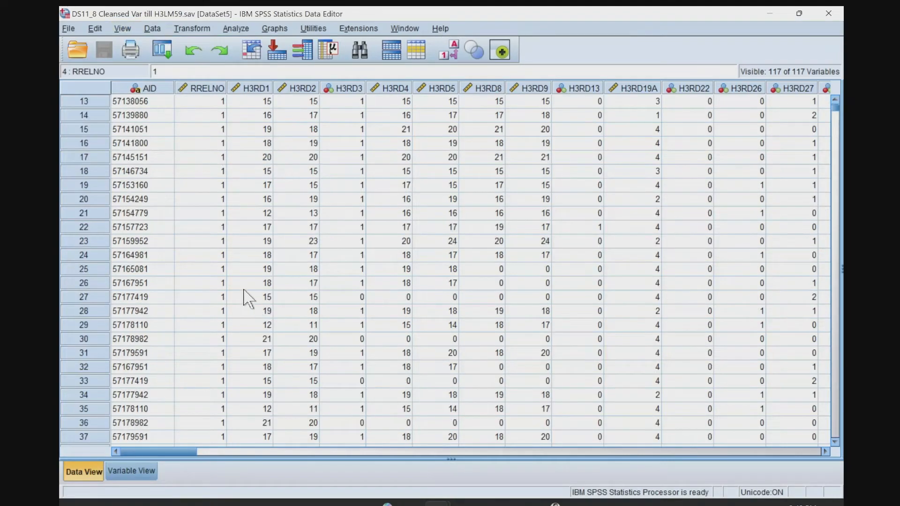
{"action": "scroll", "coordinate": [245, 296], "scroll_direction": "up", "scroll_amount": 17}
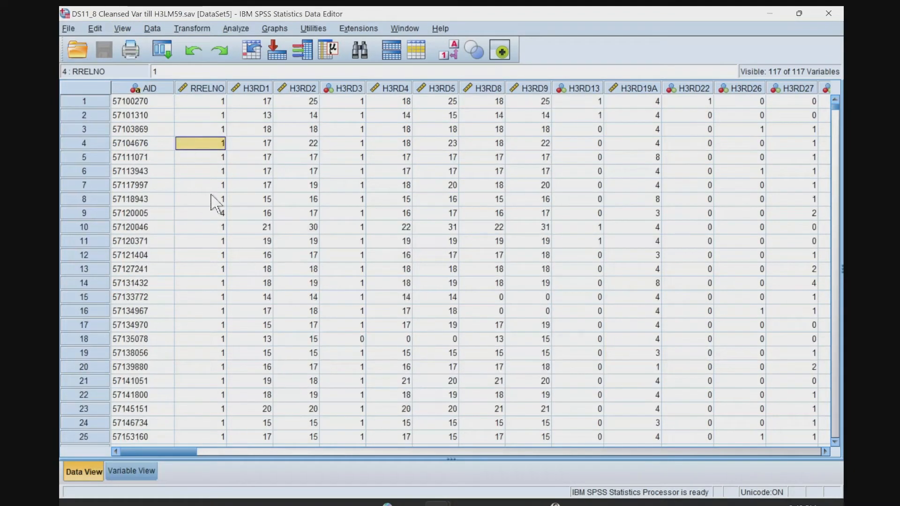
Switch to the DS16_RELNO cleansed education dataset and examine its variable list.
{"action": "key", "text": "alt+Tab"}
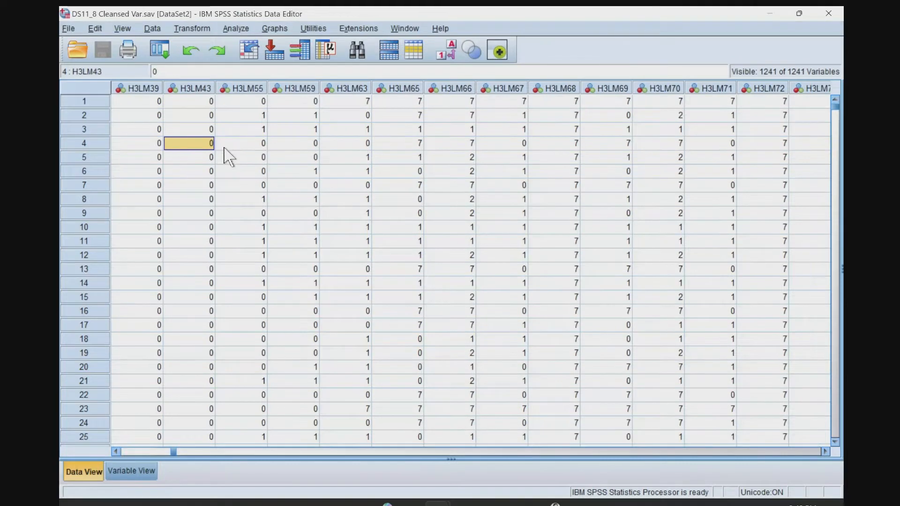
{"action": "key", "text": "alt+Tab"}
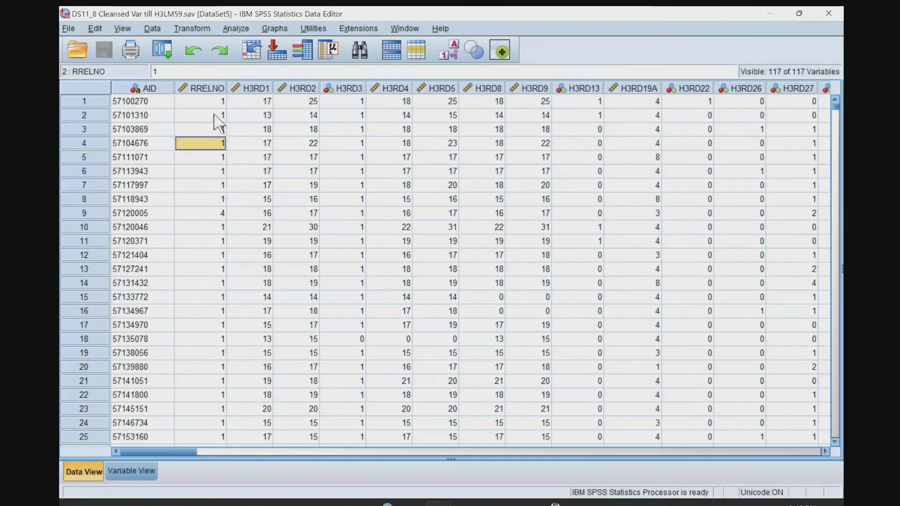
{"action": "left_click", "coordinate": [213, 115]}
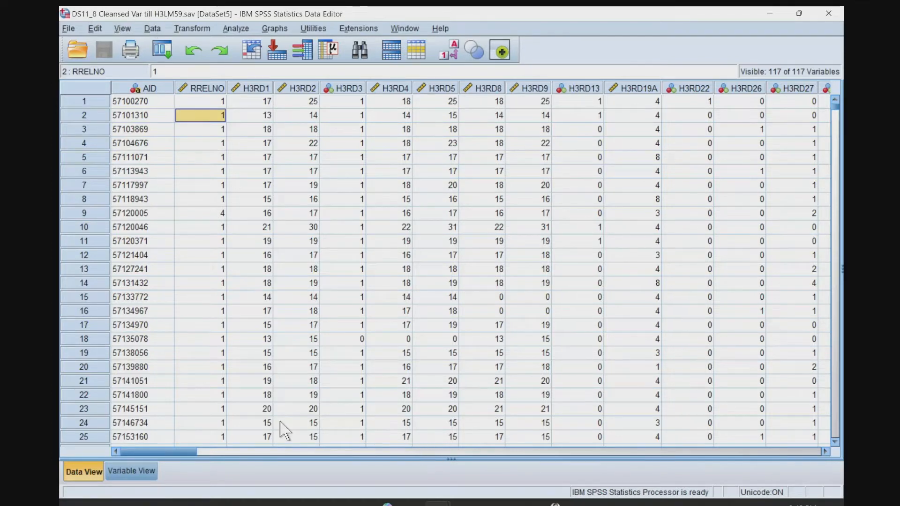
{"action": "mouse_move", "coordinate": [437, 504]}
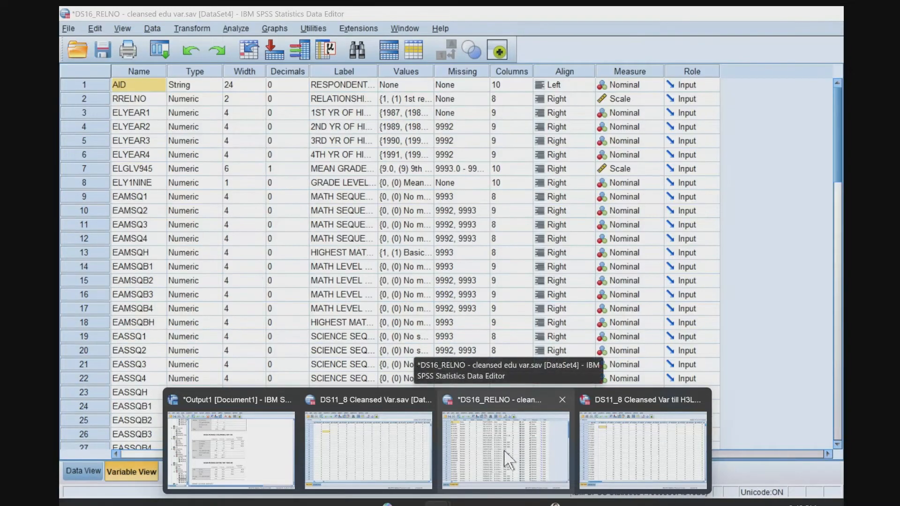
{"action": "left_click", "coordinate": [506, 457]}
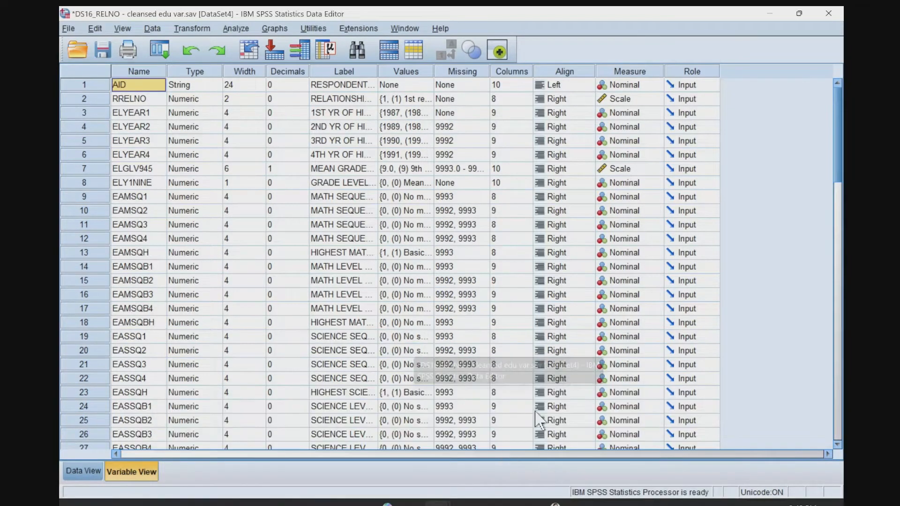
{"action": "scroll", "coordinate": [211, 281], "scroll_direction": "down", "scroll_amount": 6}
{"action": "scroll", "coordinate": [211, 300], "scroll_direction": "up", "scroll_amount": 5}
{"action": "scroll", "coordinate": [211, 303], "scroll_direction": "up", "scroll_amount": 1}
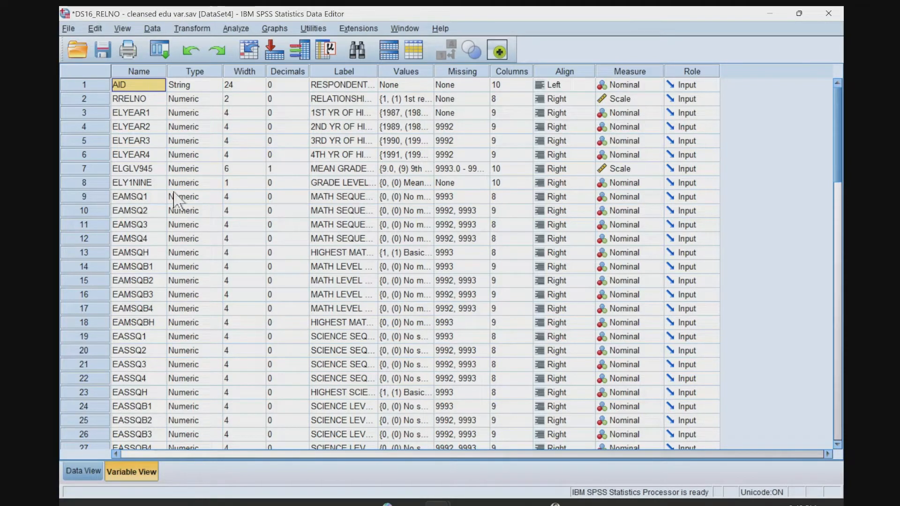
{"action": "key", "text": "Down"}
{"action": "key", "text": "Down"}
{"action": "key", "text": "Down"}
{"action": "key", "text": "Down"}
{"action": "key", "text": "Down"}
Start an add-variables merge into the DS16_RELNO data, choosing the open dataset DS11_8 Cleansed Var till H3LM59.sav.
{"action": "left_click", "coordinate": [82, 470]}
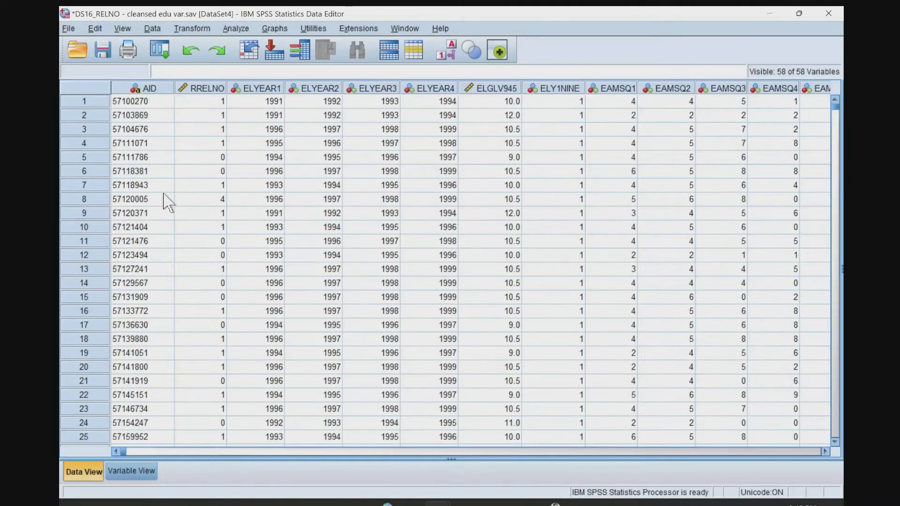
{"action": "left_click", "coordinate": [200, 269]}
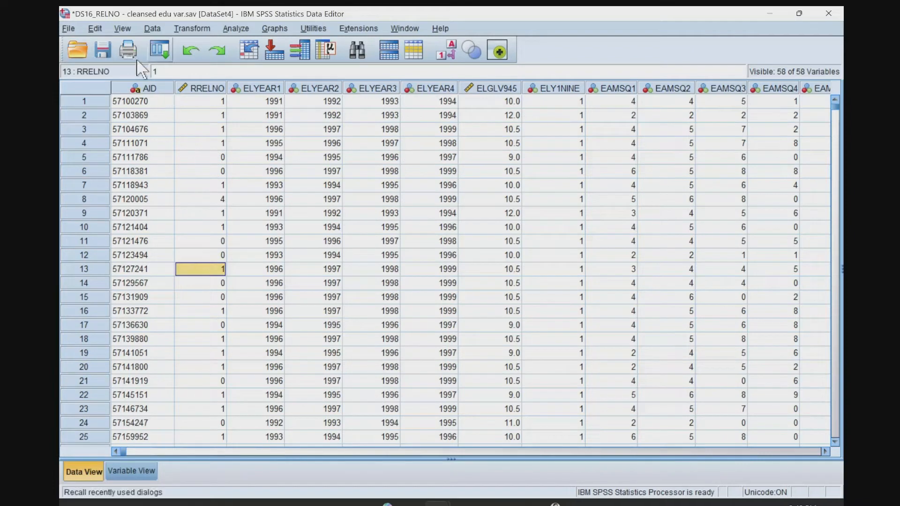
{"action": "left_click", "coordinate": [152, 29]}
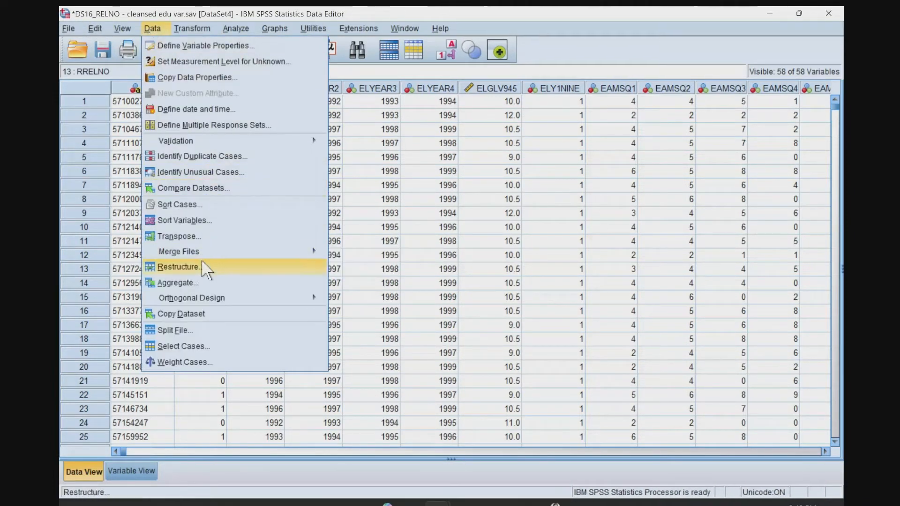
{"action": "mouse_move", "coordinate": [203, 254]}
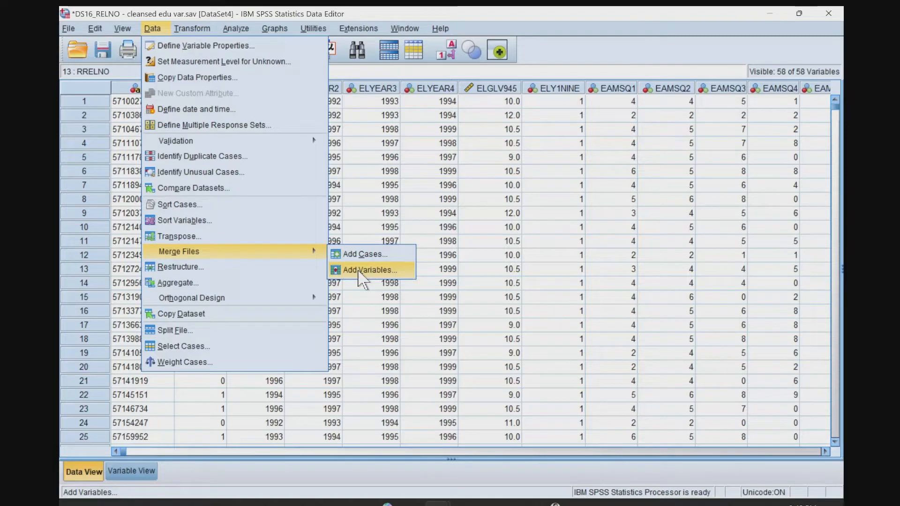
{"action": "left_click", "coordinate": [358, 271]}
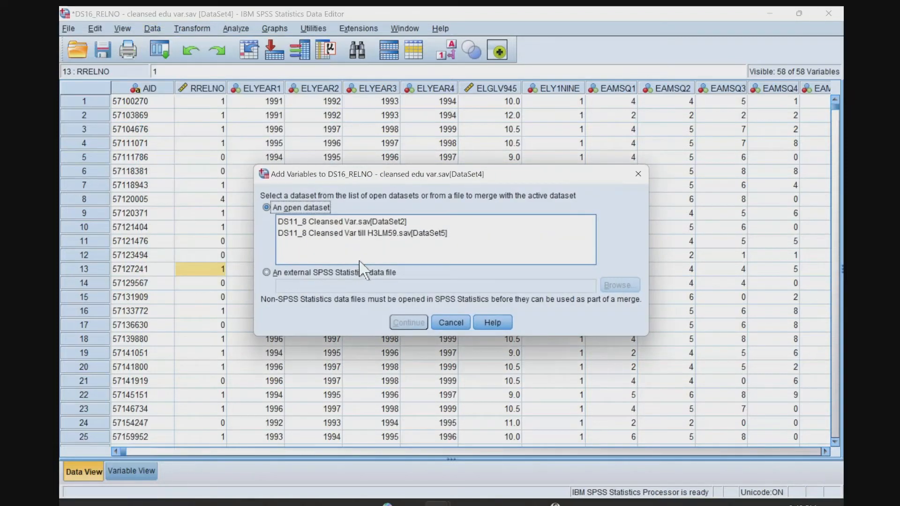
{"action": "left_click", "coordinate": [364, 233]}
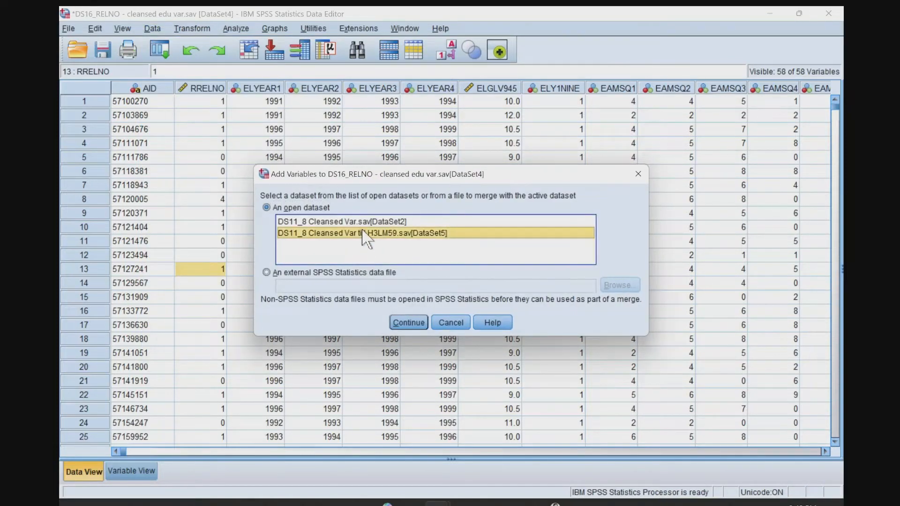
{"action": "left_click", "coordinate": [412, 321]}
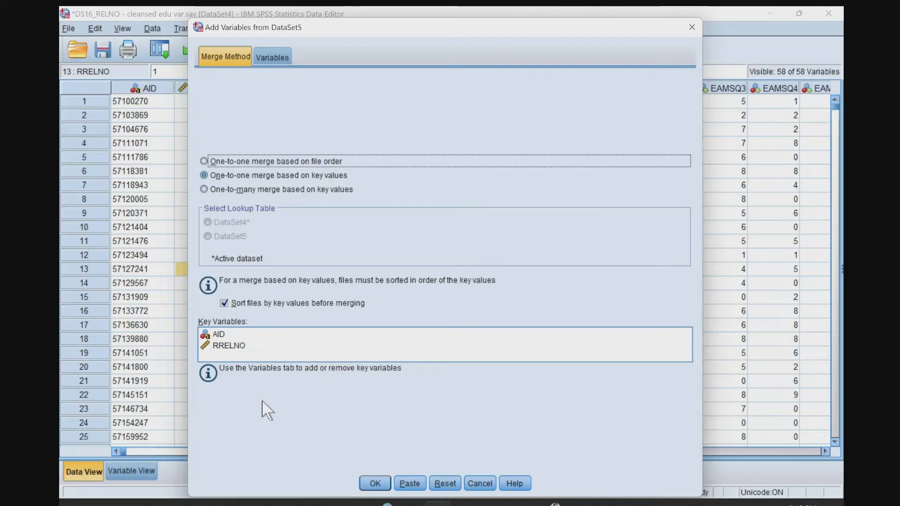
Remove RRELNO from the key variables, keeping AID as the only merge key.
{"action": "left_click", "coordinate": [232, 345]}
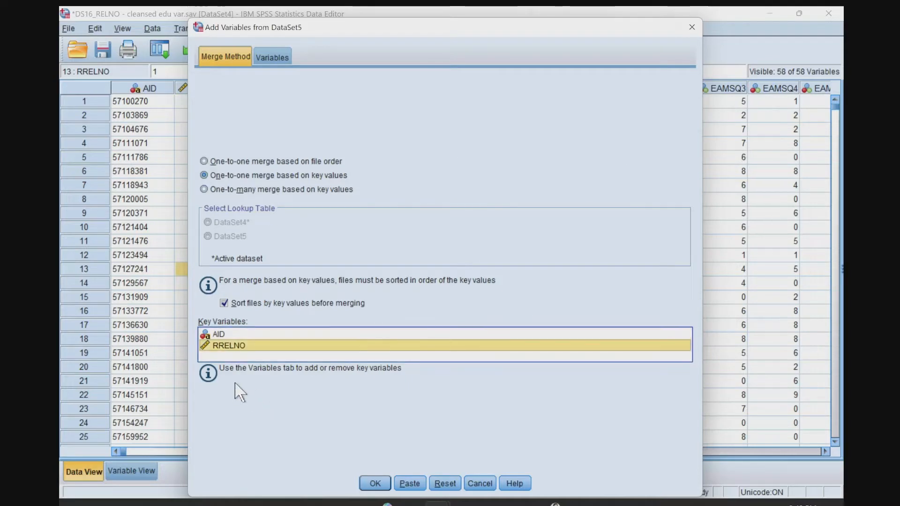
{"action": "left_click", "coordinate": [267, 54]}
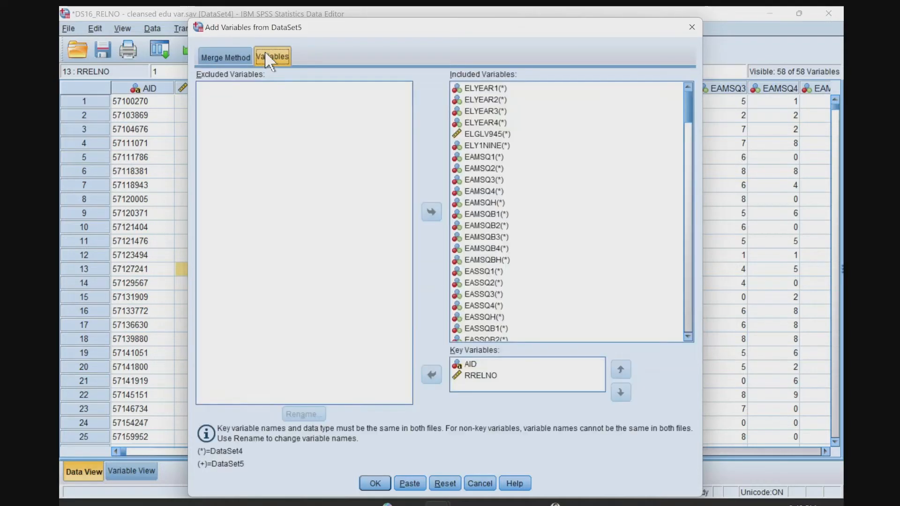
{"action": "left_click", "coordinate": [475, 376]}
{"action": "left_click", "coordinate": [431, 374]}
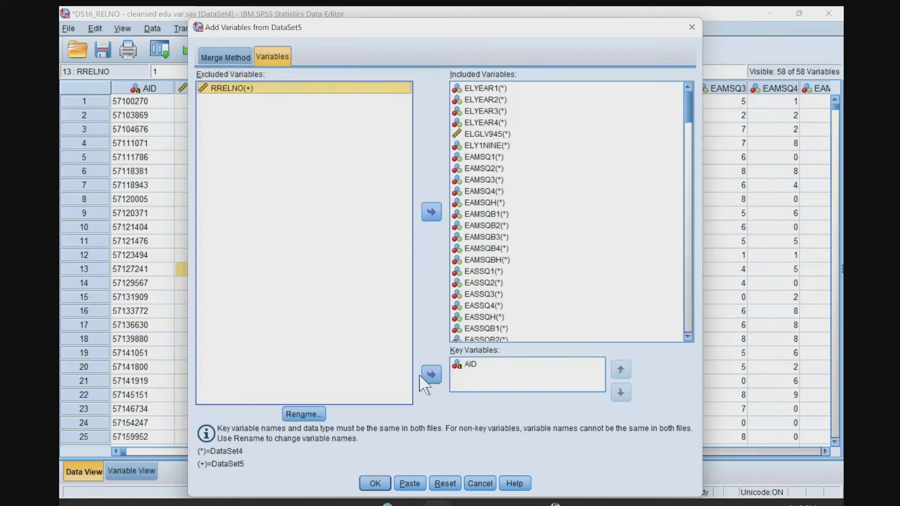
Review the included variables and run the one-to-one merge based on key values, with files sorted by key beforehand.
{"action": "scroll", "coordinate": [552, 223], "scroll_direction": "down", "scroll_amount": 20}
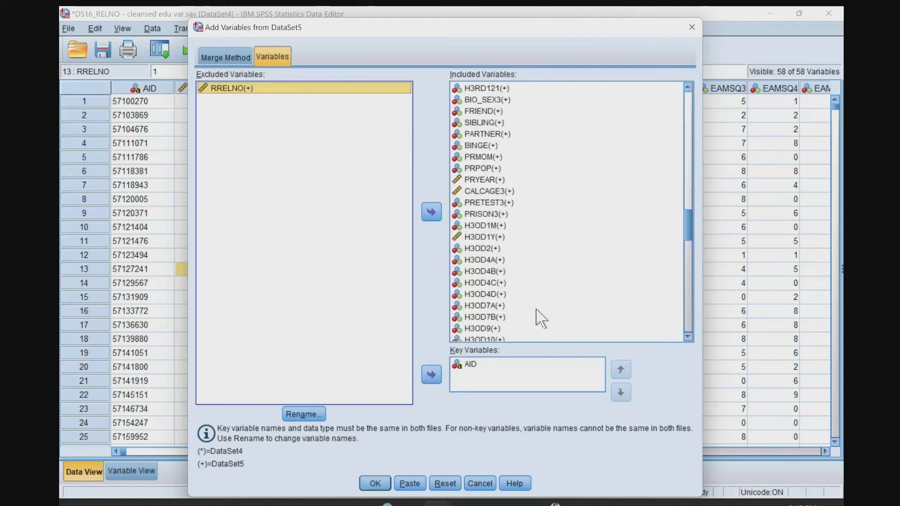
{"action": "scroll", "coordinate": [535, 319], "scroll_direction": "down", "scroll_amount": 20}
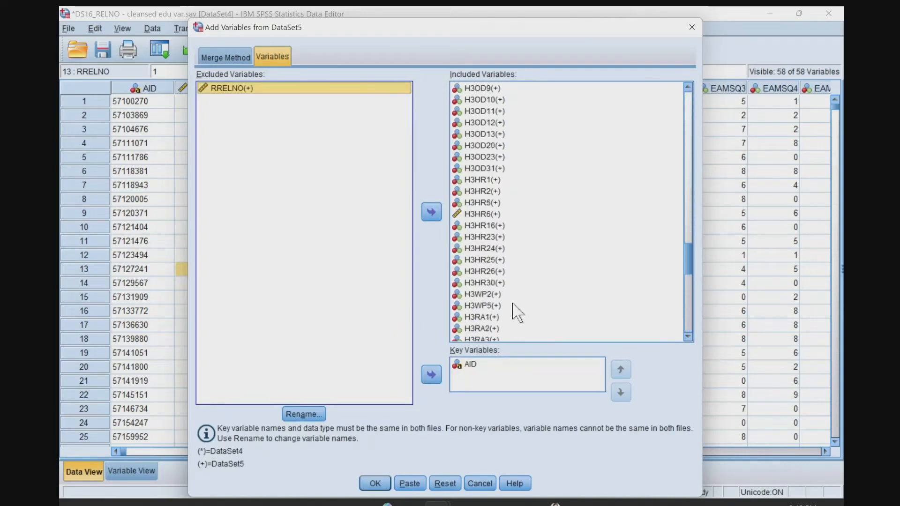
{"action": "scroll", "coordinate": [511, 309], "scroll_direction": "up", "scroll_amount": 20}
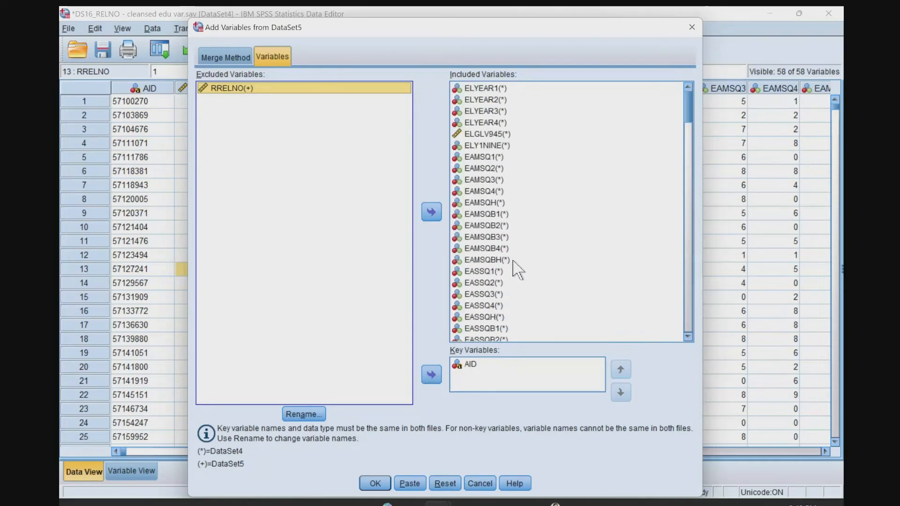
{"action": "scroll", "coordinate": [505, 281], "scroll_direction": "down", "scroll_amount": 20}
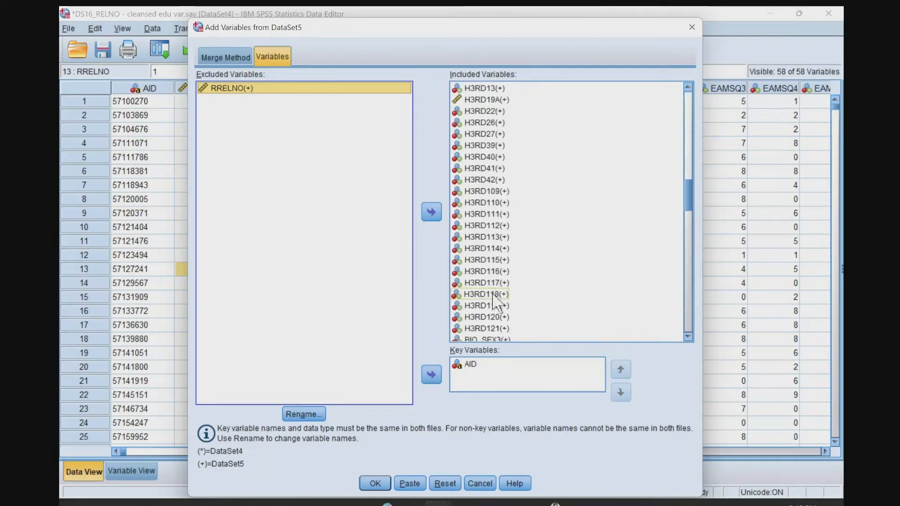
{"action": "scroll", "coordinate": [477, 329], "scroll_direction": "down", "scroll_amount": 20}
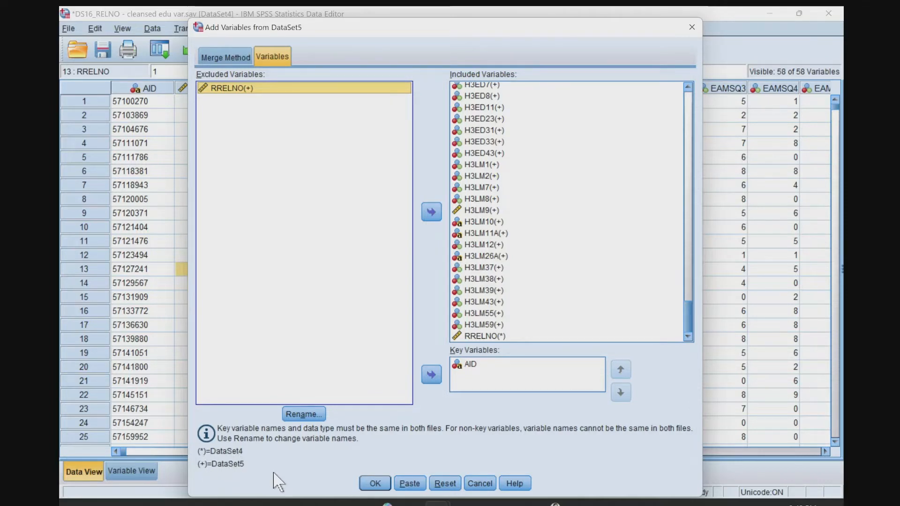
{"action": "left_click", "coordinate": [235, 52]}
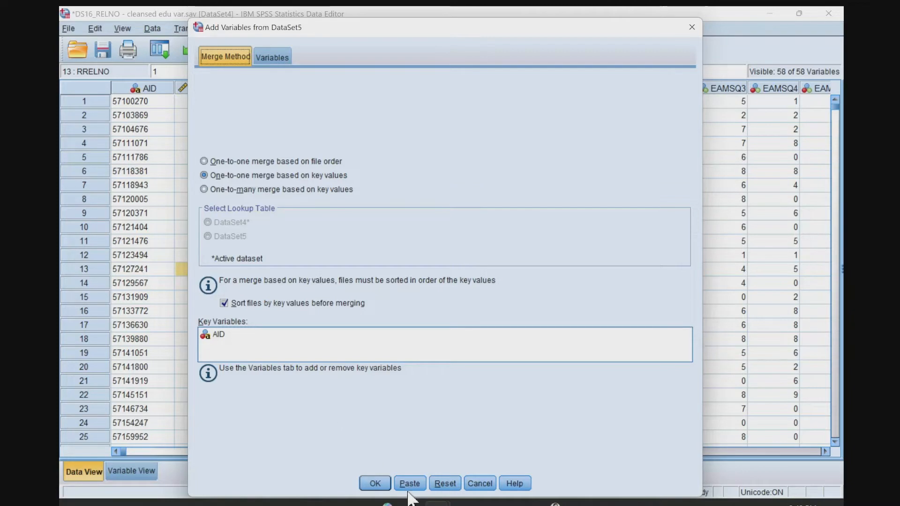
{"action": "left_click", "coordinate": [375, 483]}
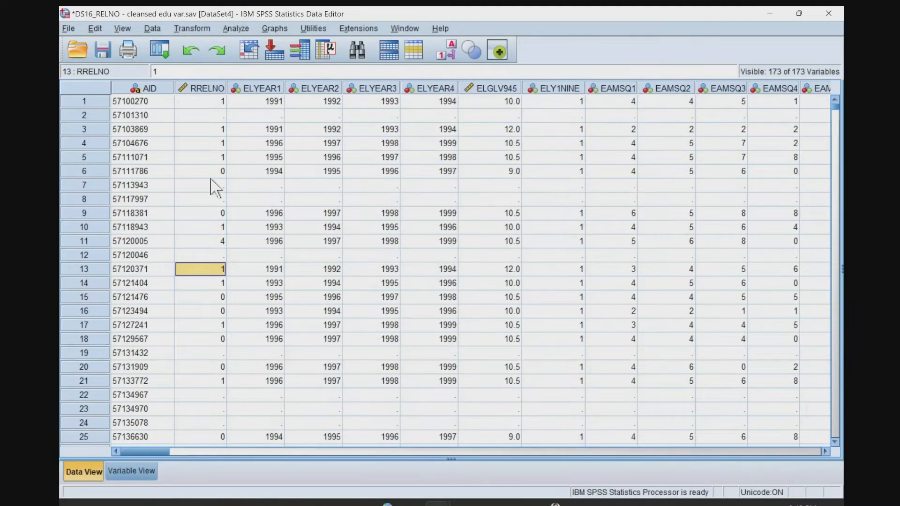
Run descriptive statistics on RRELNO in the merged dataset and read its valid and missing counts.
{"action": "left_click", "coordinate": [211, 183]}
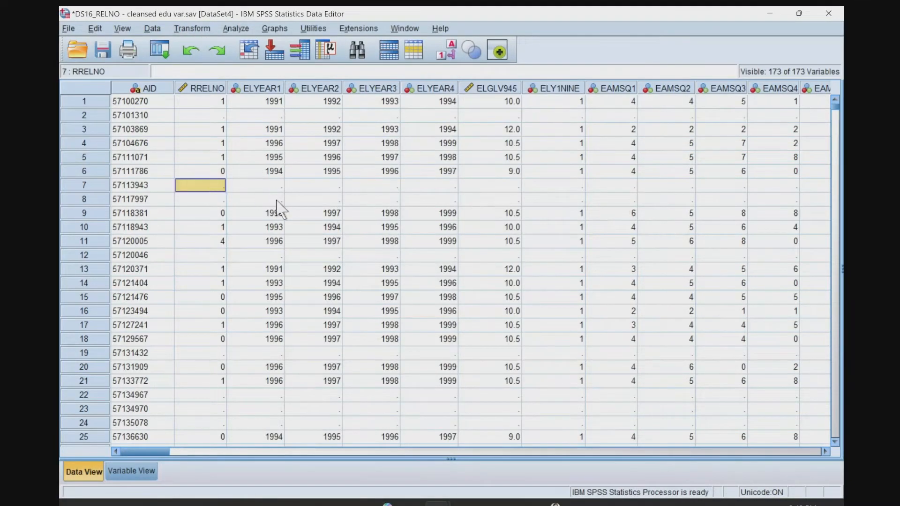
{"action": "right_click", "coordinate": [205, 90]}
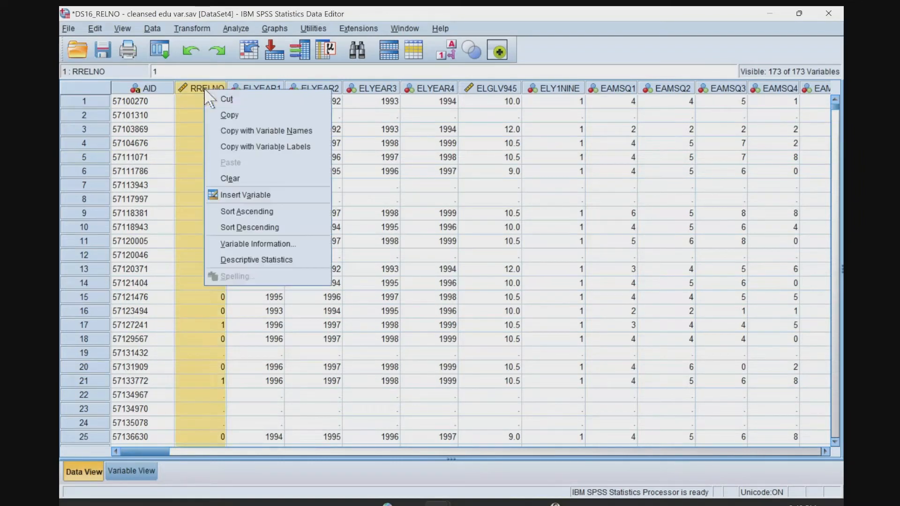
{"action": "left_click", "coordinate": [254, 261]}
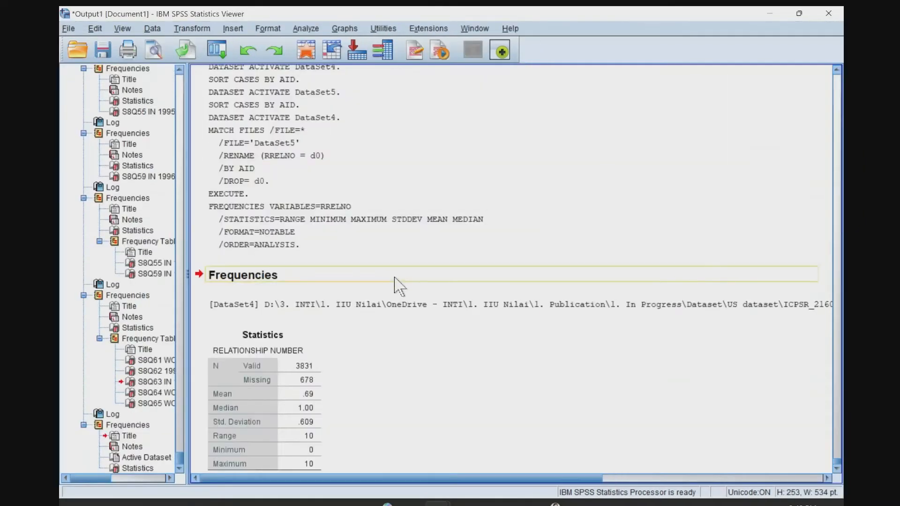
{"action": "left_click", "coordinate": [267, 363]}
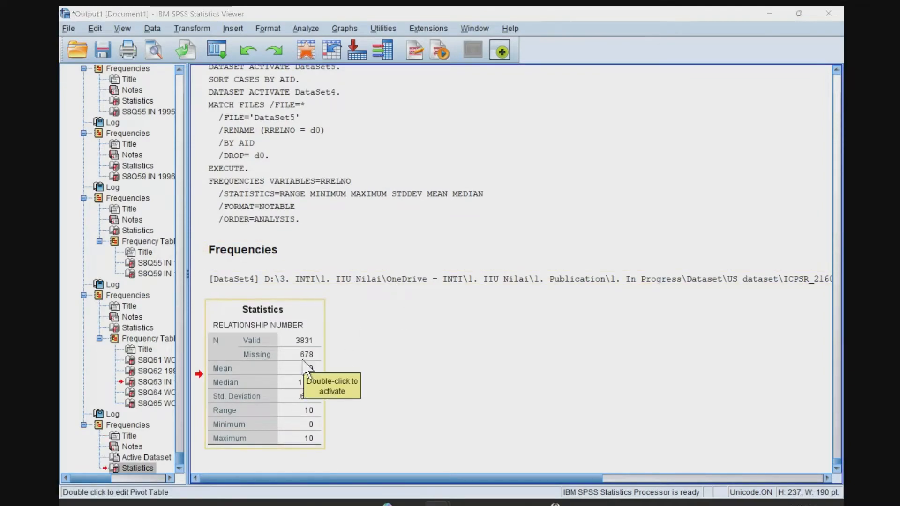
Return to the merged data and check the second case's RRELNO cell against its DS11_8 variables, such as PRYEAR.
{"action": "key", "text": "alt+Tab"}
{"action": "left_click", "coordinate": [239, 129]}
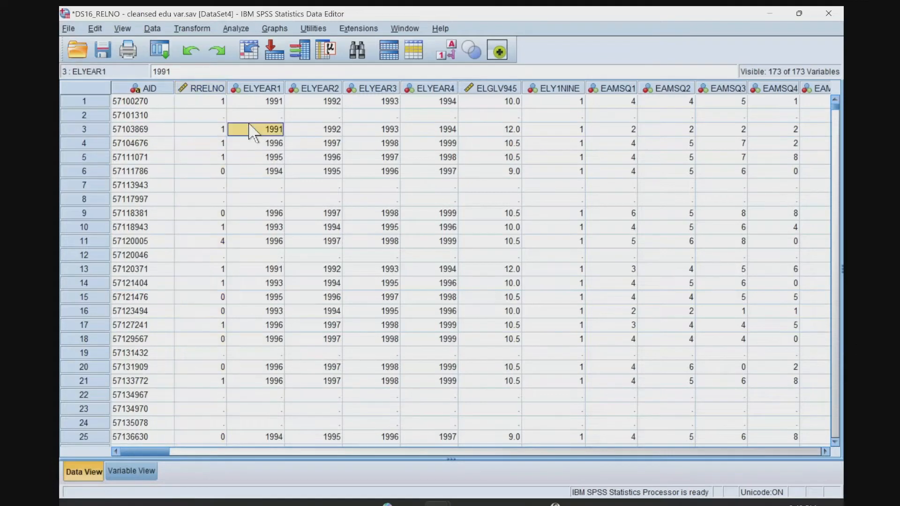
{"action": "left_click", "coordinate": [219, 116]}
{"action": "left_click", "coordinate": [212, 90]}
{"action": "left_click", "coordinate": [211, 128]}
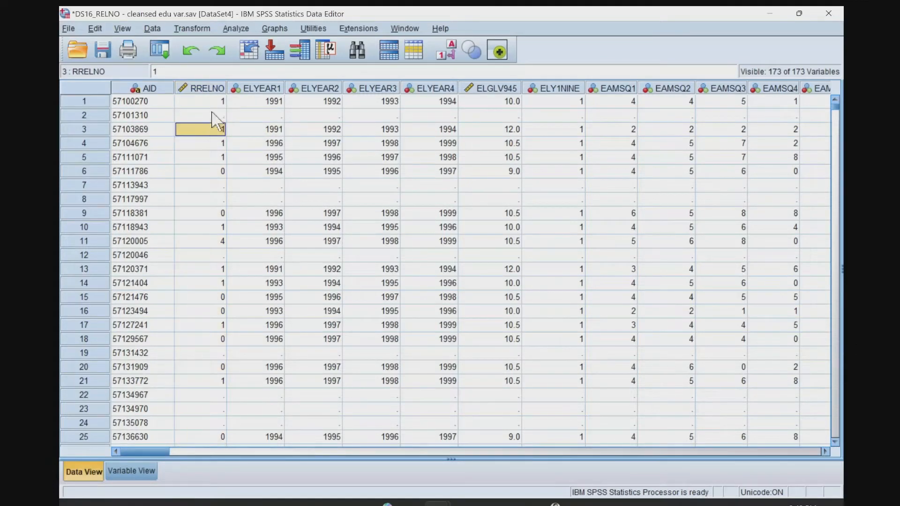
{"action": "left_click", "coordinate": [213, 114]}
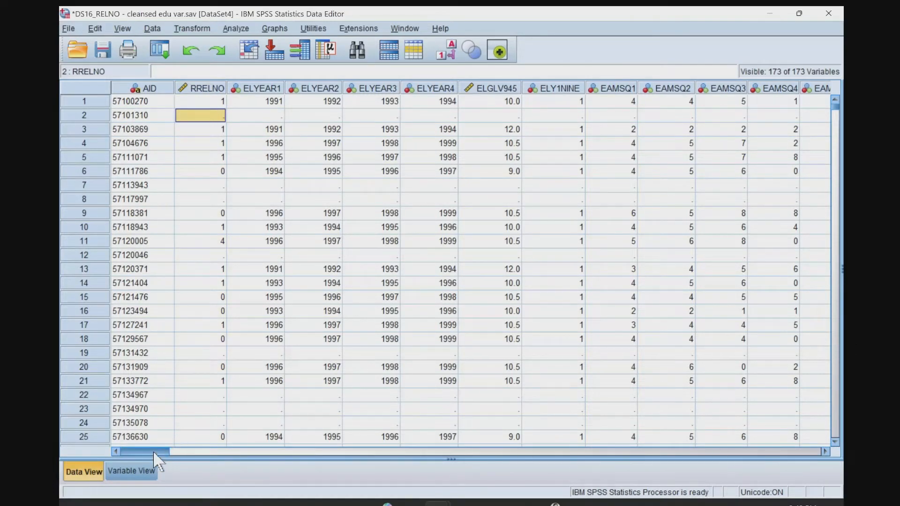
{"action": "left_click_drag", "start_coordinate": [153, 451], "coordinate": [501, 471]}
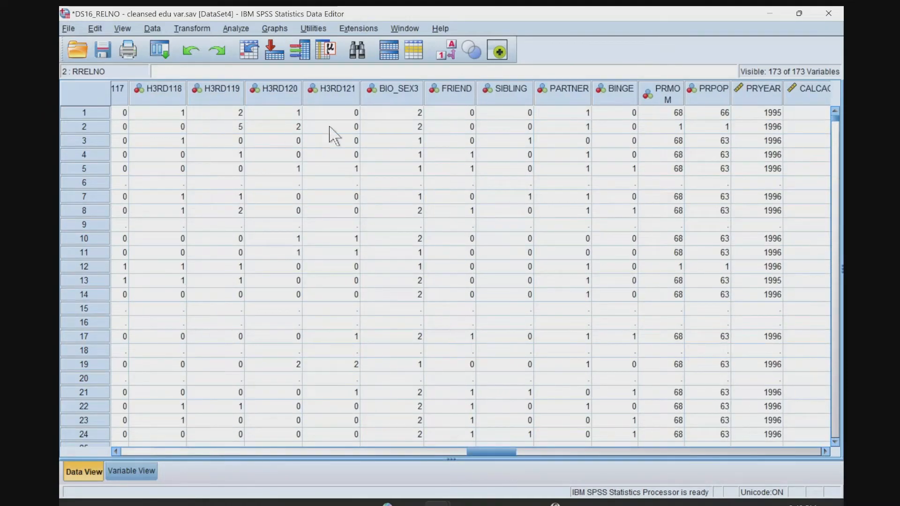
{"action": "left_click", "coordinate": [774, 127]}
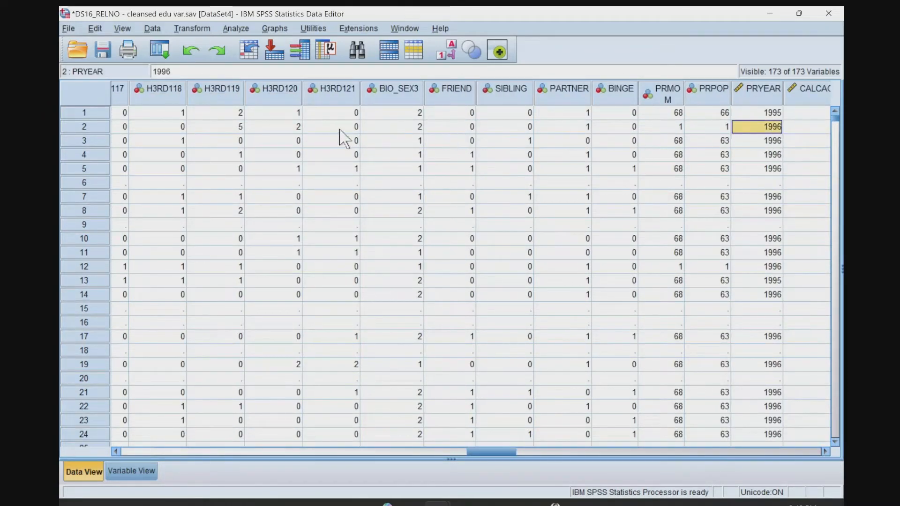
{"action": "left_click_drag", "start_coordinate": [500, 453], "coordinate": [381, 454]}
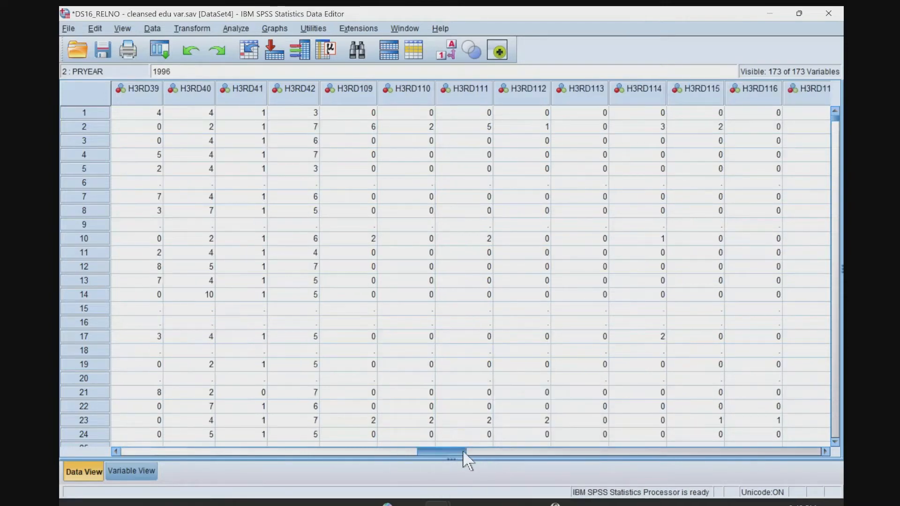
Go back to the first columns and inspect the second case's AID, RRELNO and education variables through EAMSQ3.
{"action": "left_click_drag", "start_coordinate": [137, 404], "coordinate": [113, 356]}
{"action": "left_click", "coordinate": [129, 118]}
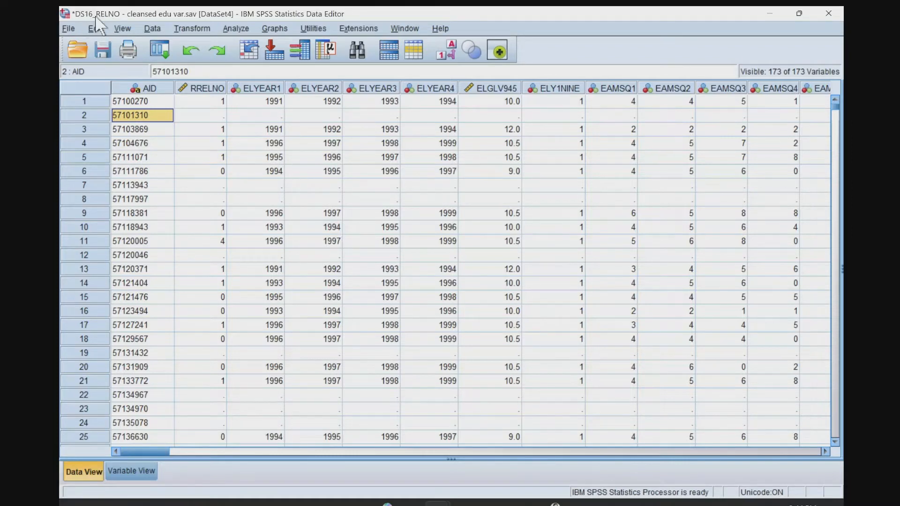
{"action": "left_click", "coordinate": [195, 117]}
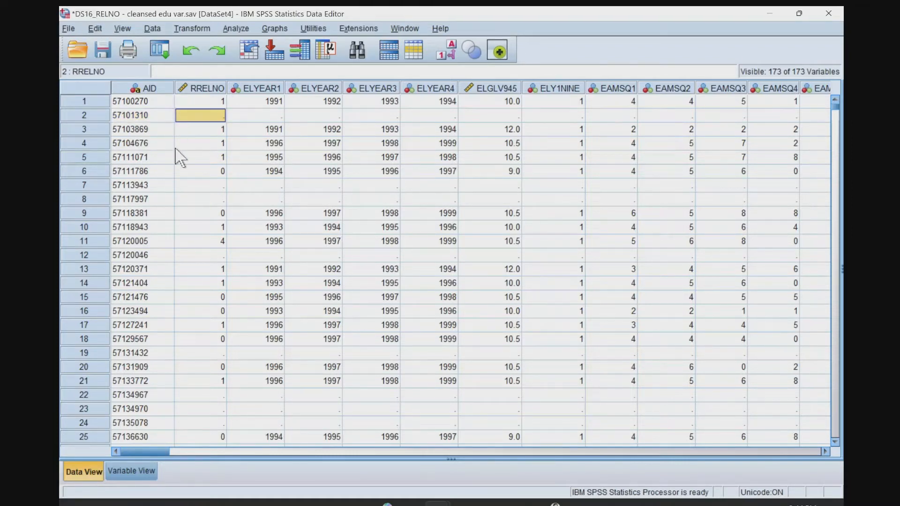
{"action": "key", "text": "alt+Tab"}
{"action": "key", "text": "alt+Tab"}
{"action": "left_click", "coordinate": [268, 117]}
{"action": "left_click", "coordinate": [355, 117]}
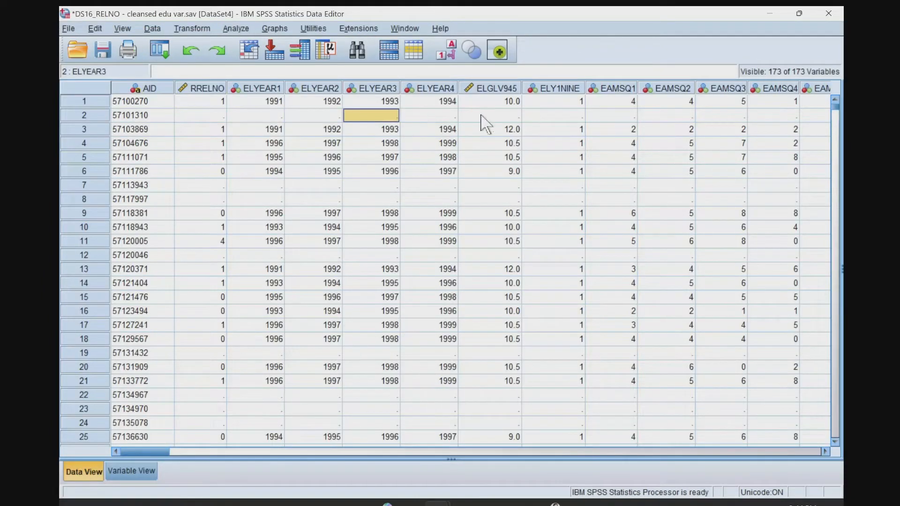
{"action": "left_click", "coordinate": [582, 118]}
{"action": "left_click", "coordinate": [663, 117]}
{"action": "left_click", "coordinate": [736, 117]}
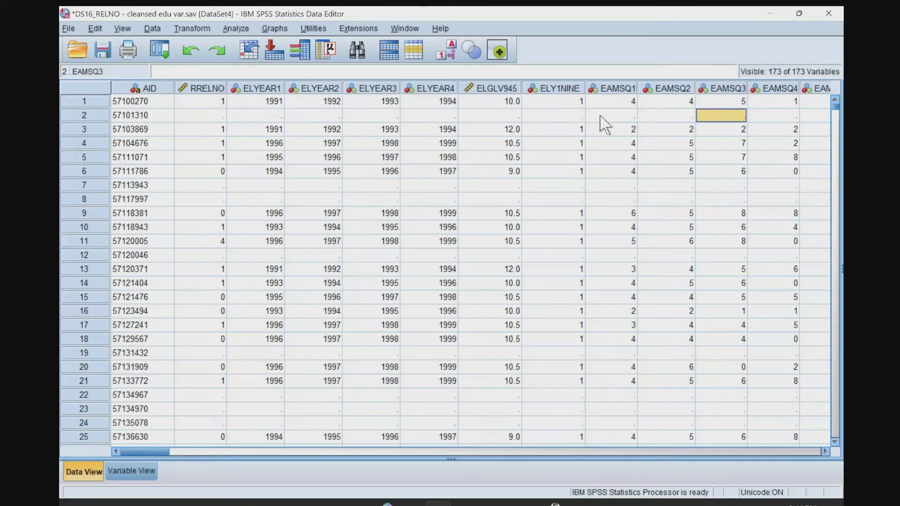
Look over the RRELNO values of the first cases and rerun descriptive statistics on RRELNO.
{"action": "left_click", "coordinate": [208, 103]}
{"action": "left_click", "coordinate": [212, 91]}
{"action": "left_click", "coordinate": [213, 172]}
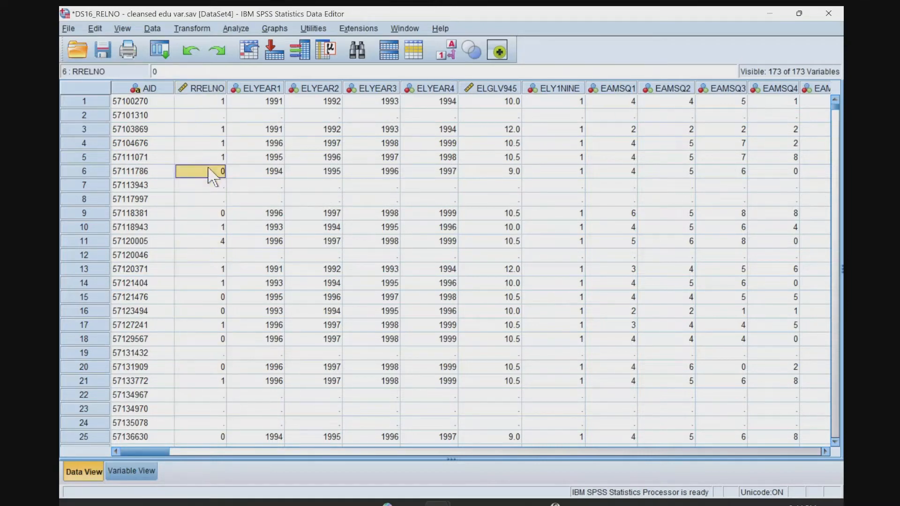
{"action": "left_click", "coordinate": [217, 118]}
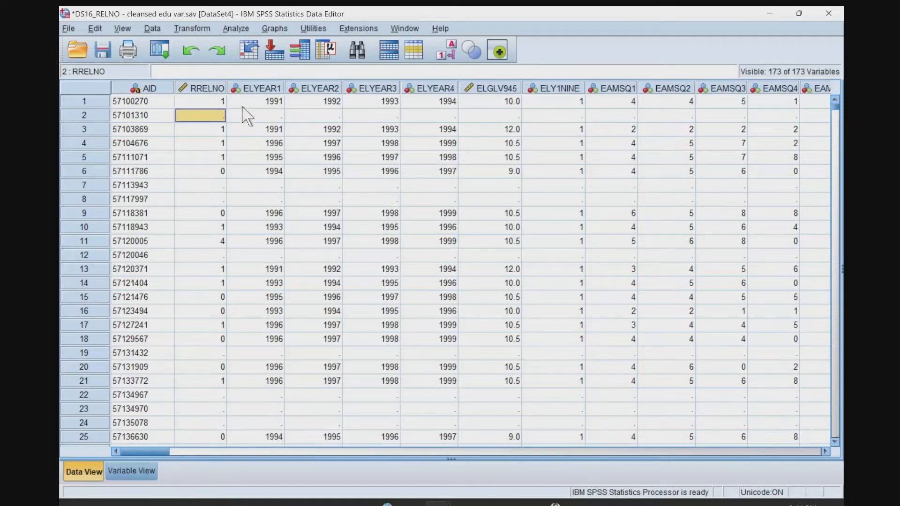
{"action": "right_click", "coordinate": [205, 88]}
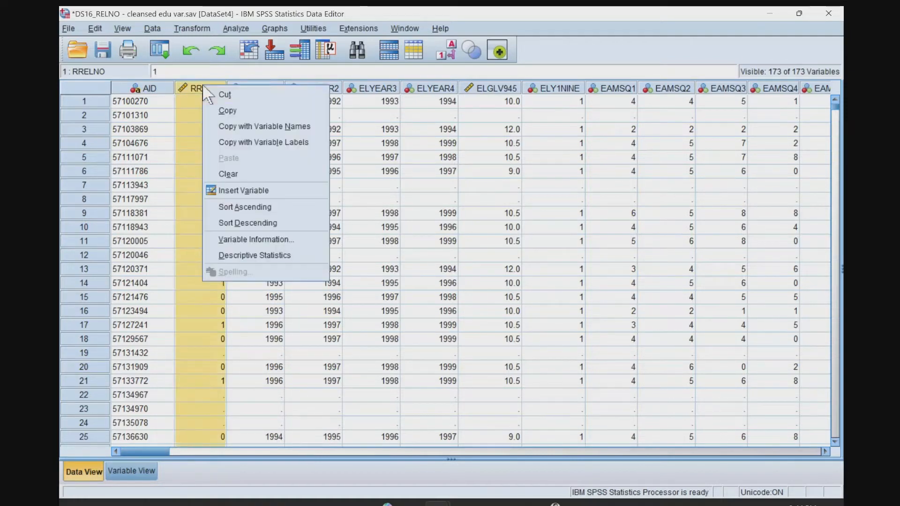
{"action": "left_click", "coordinate": [244, 257]}
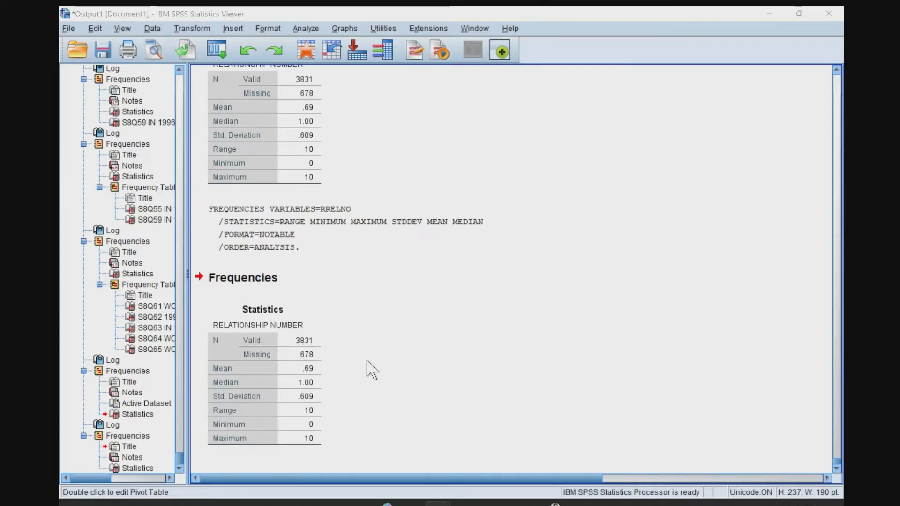
Return to the merged data and check the seventh case's cells from RRELNO across the education variables to EAMSQ1.
{"action": "key", "text": "alt+Tab"}
{"action": "right_click", "coordinate": [206, 91]}
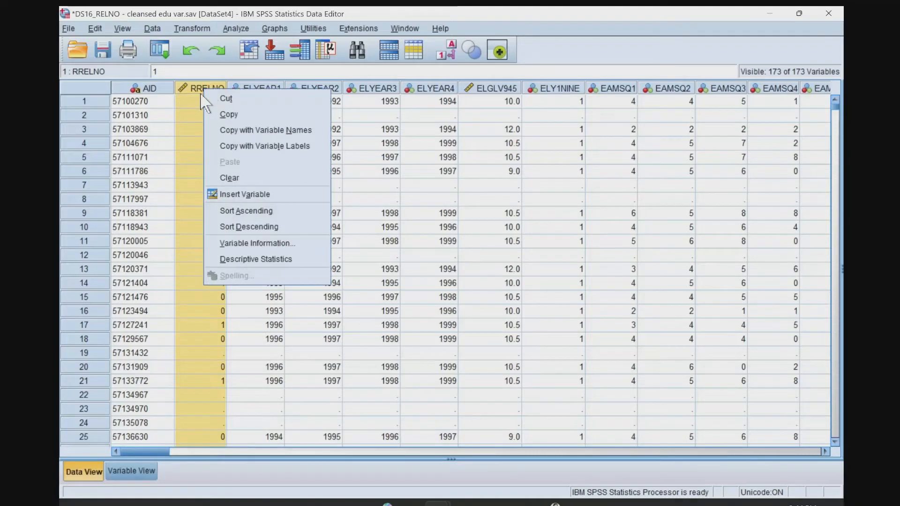
{"action": "left_click", "coordinate": [194, 89]}
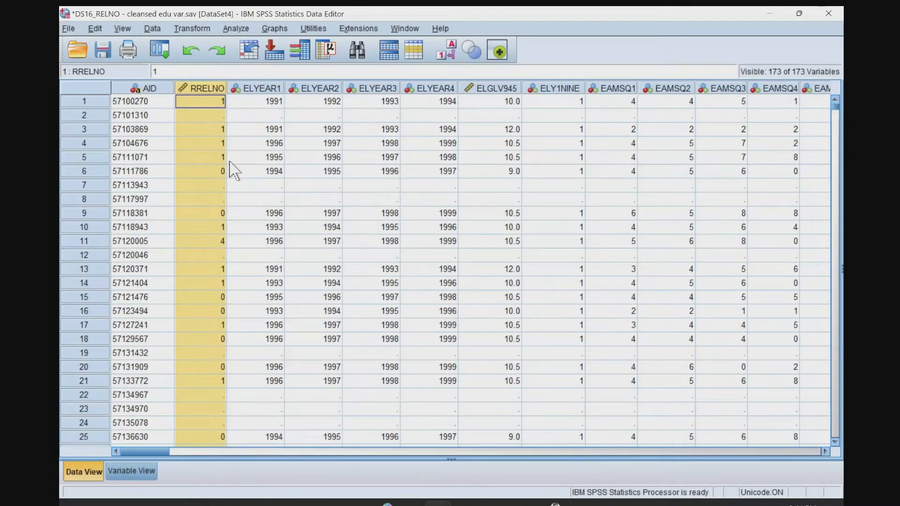
{"action": "left_click", "coordinate": [225, 185]}
{"action": "left_click", "coordinate": [386, 191]}
{"action": "left_click", "coordinate": [471, 190]}
{"action": "left_click", "coordinate": [556, 187]}
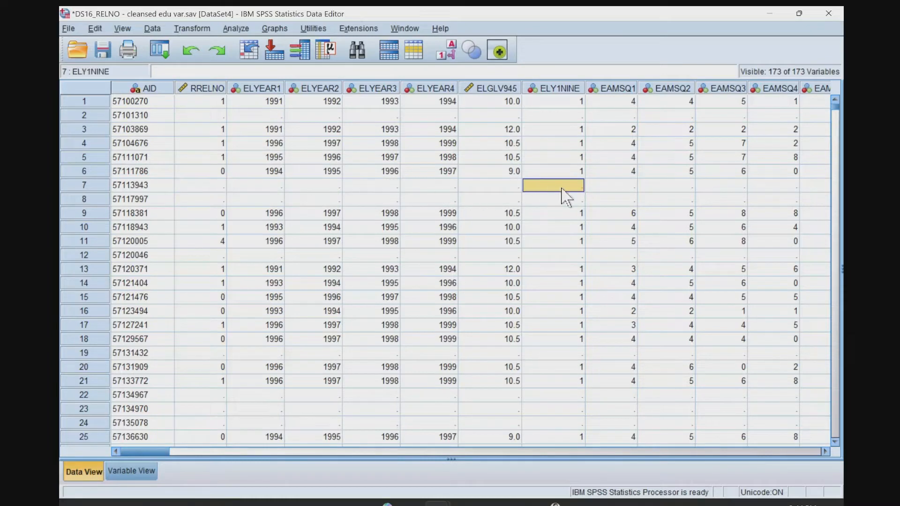
{"action": "left_click", "coordinate": [633, 194]}
Inspect the rows of cases 12, 8 and 7 and the second case's RRELNO cell for missing education data.
{"action": "left_click", "coordinate": [602, 256]}
{"action": "left_click", "coordinate": [241, 256]}
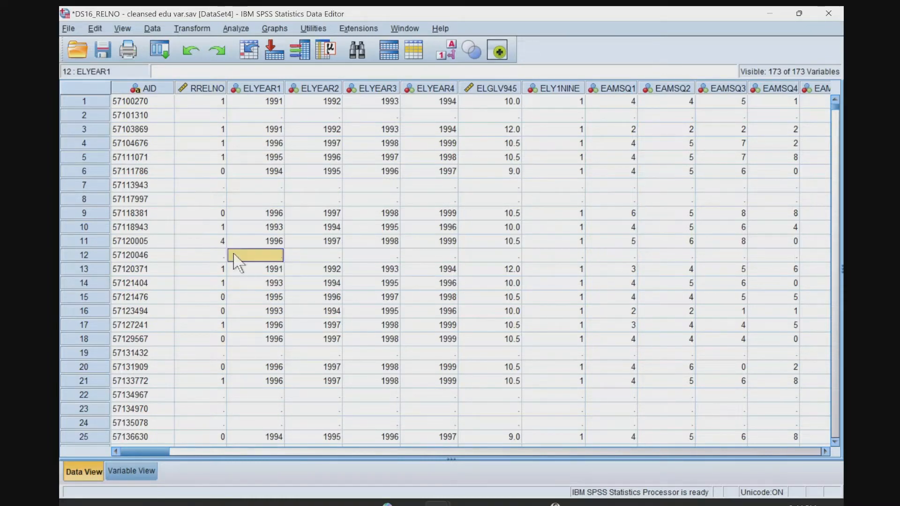
{"action": "left_click", "coordinate": [101, 255]}
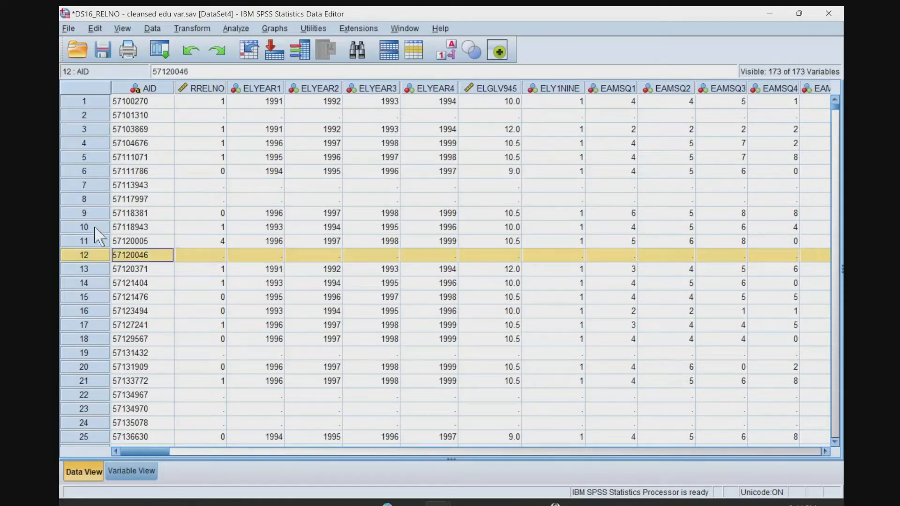
{"action": "left_click", "coordinate": [90, 198]}
{"action": "left_click", "coordinate": [89, 186]}
{"action": "left_click", "coordinate": [211, 116]}
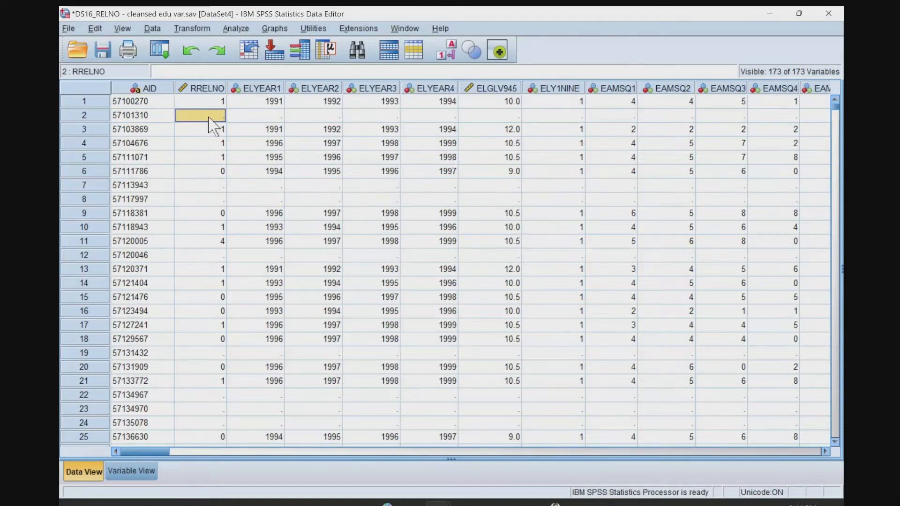
Set Select Cases to choose cases by an If condition and open the condition editor.
{"action": "left_click", "coordinate": [152, 28]}
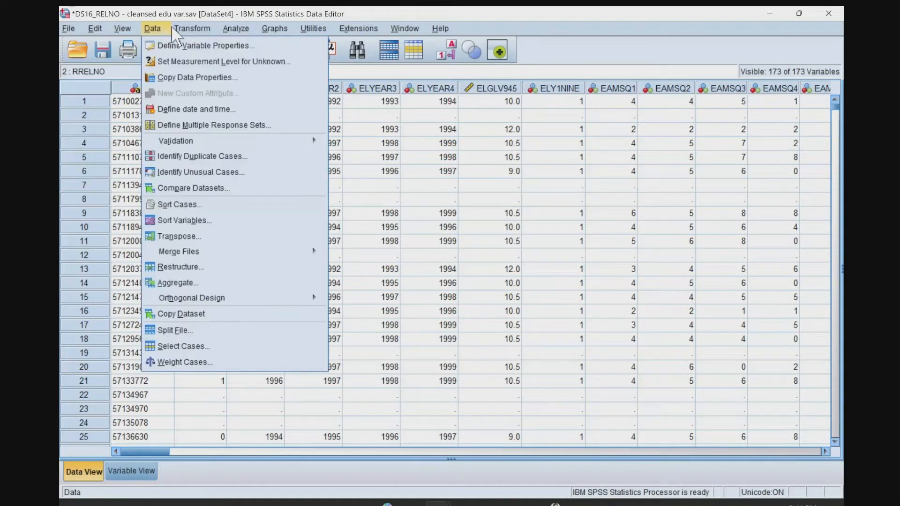
{"action": "left_click", "coordinate": [176, 29]}
{"action": "mouse_move", "coordinate": [155, 33]}
{"action": "mouse_move", "coordinate": [185, 28]}
{"action": "left_click", "coordinate": [176, 347]}
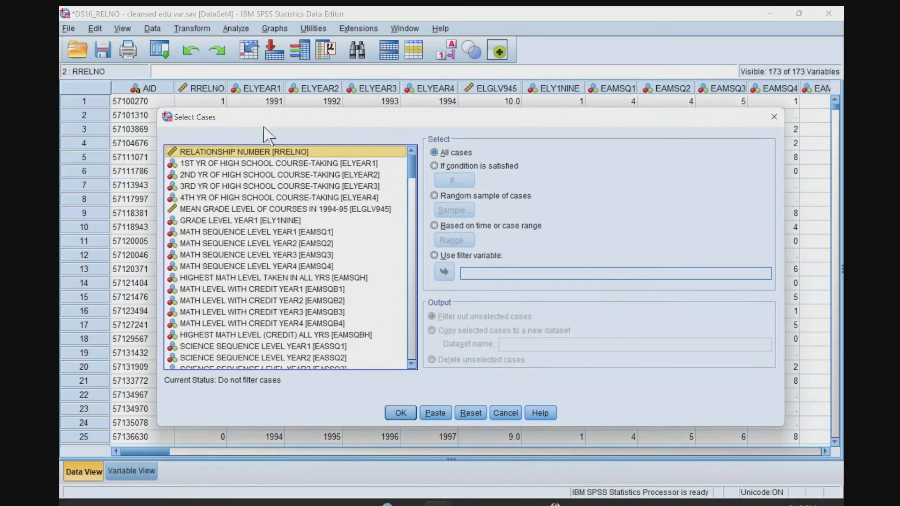
{"action": "left_click_drag", "start_coordinate": [382, 121], "coordinate": [517, 103]}
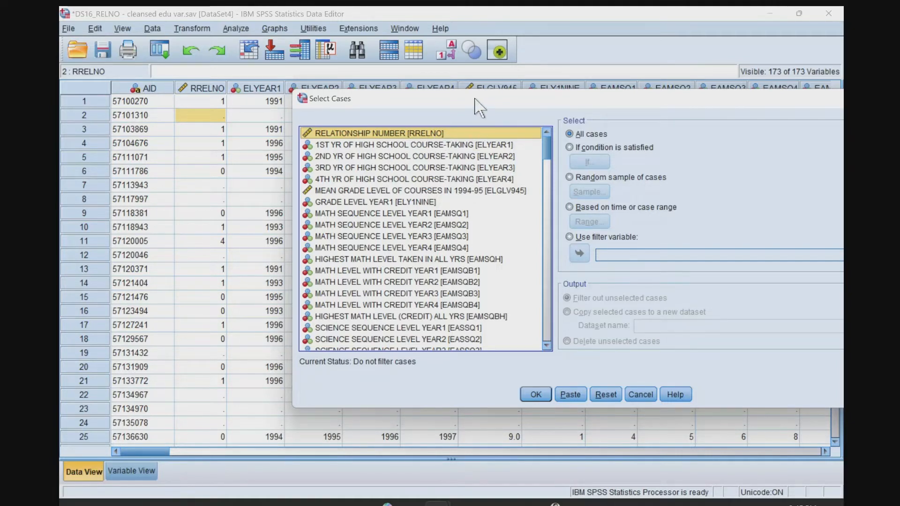
{"action": "left_click_drag", "start_coordinate": [482, 110], "coordinate": [427, 91]}
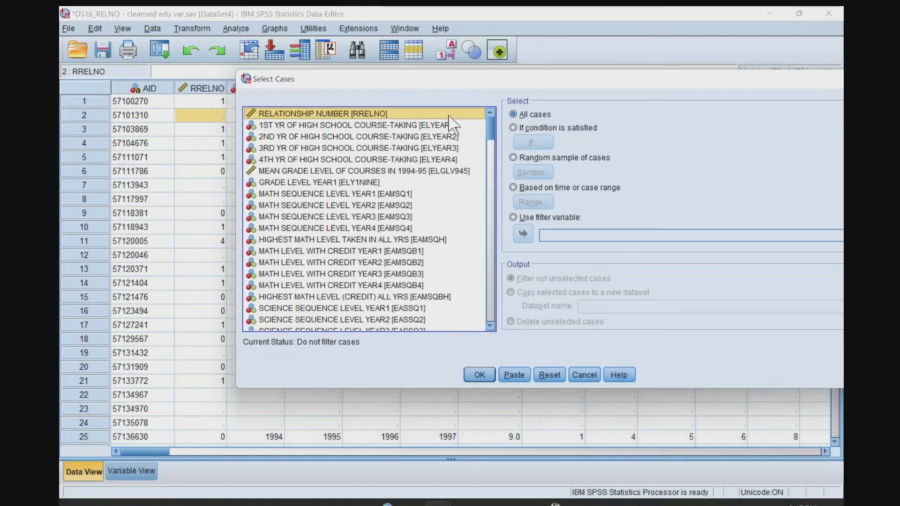
{"action": "left_click", "coordinate": [527, 127]}
{"action": "left_click", "coordinate": [523, 143]}
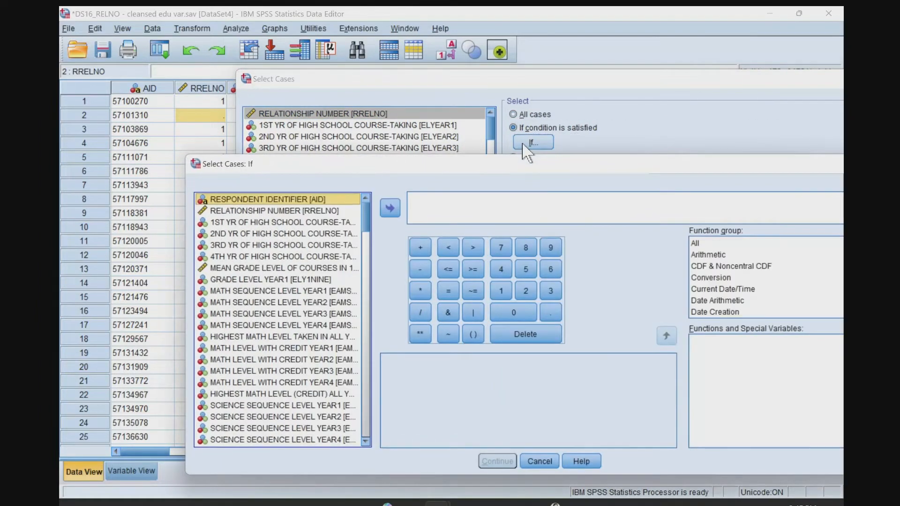
Try to define the case selection condition as AID >= 0.
{"action": "left_click", "coordinate": [389, 208]}
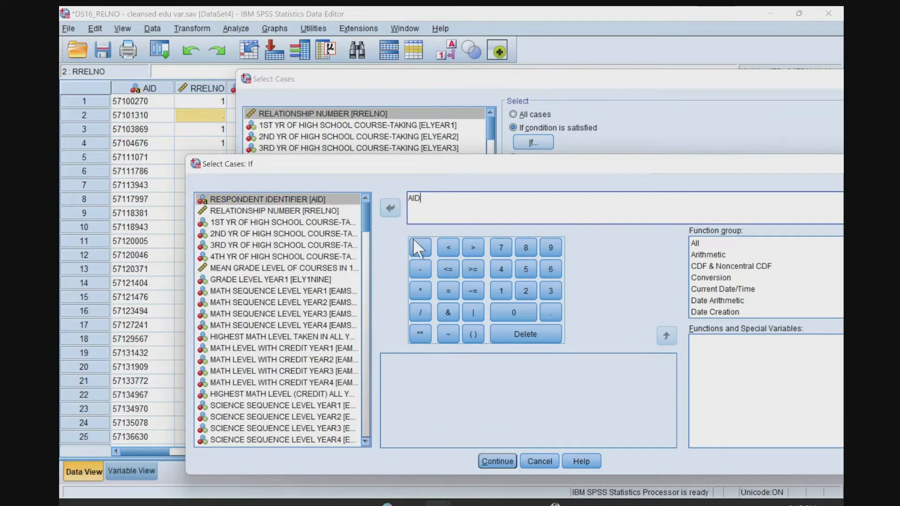
{"action": "left_click", "coordinate": [449, 245]}
{"action": "left_click", "coordinate": [512, 312]}
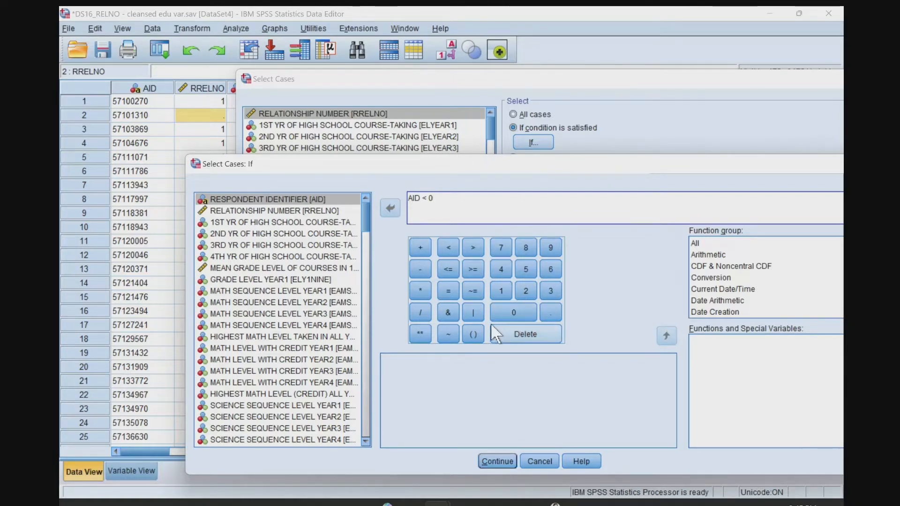
{"action": "key", "text": "BackSpace"}
{"action": "key", "text": "BackSpace"}
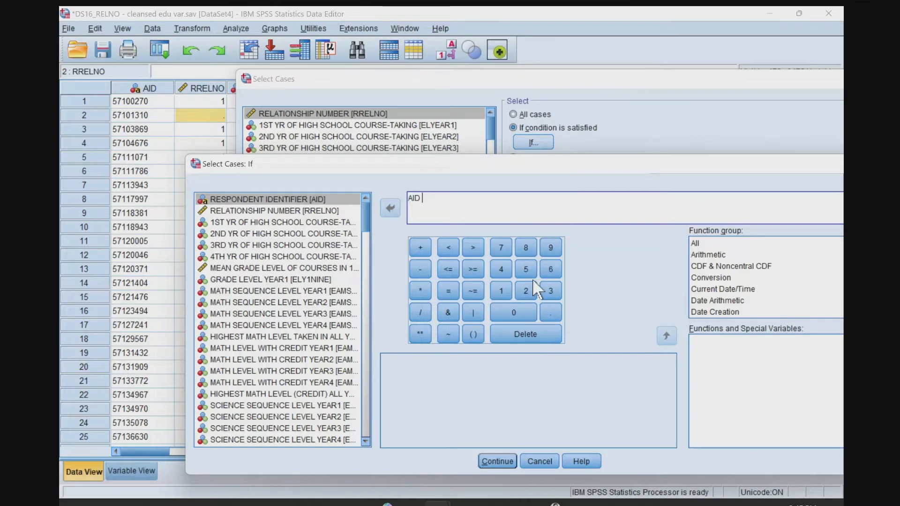
{"action": "left_click", "coordinate": [469, 246]}
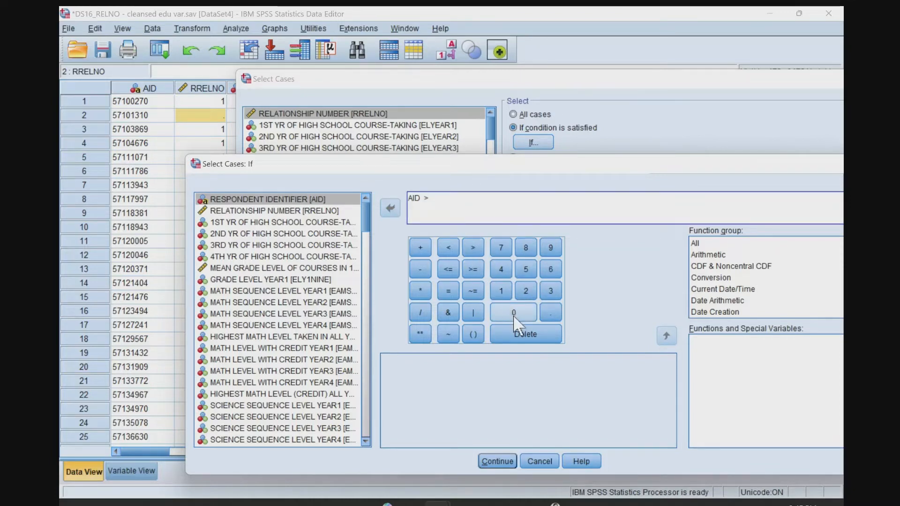
{"action": "key", "text": "BackSpace"}
{"action": "key", "text": "BackSpace"}
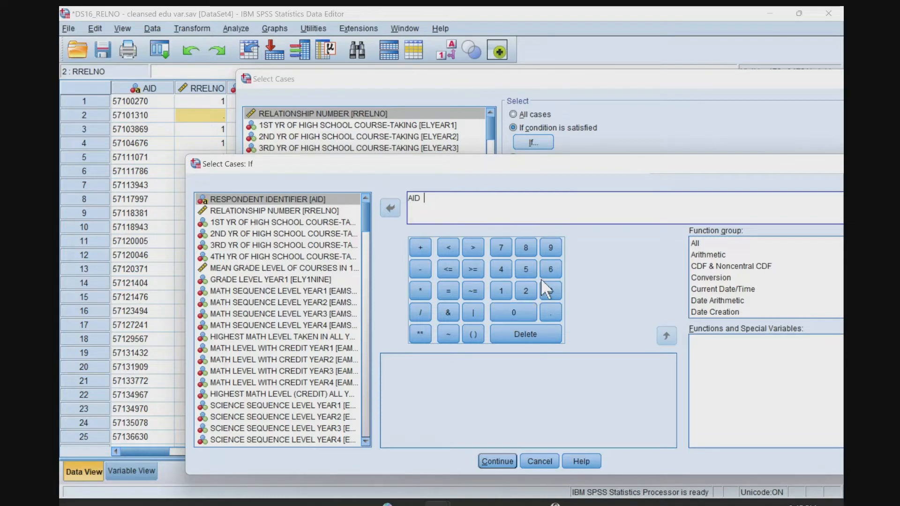
{"action": "left_click", "coordinate": [473, 269]}
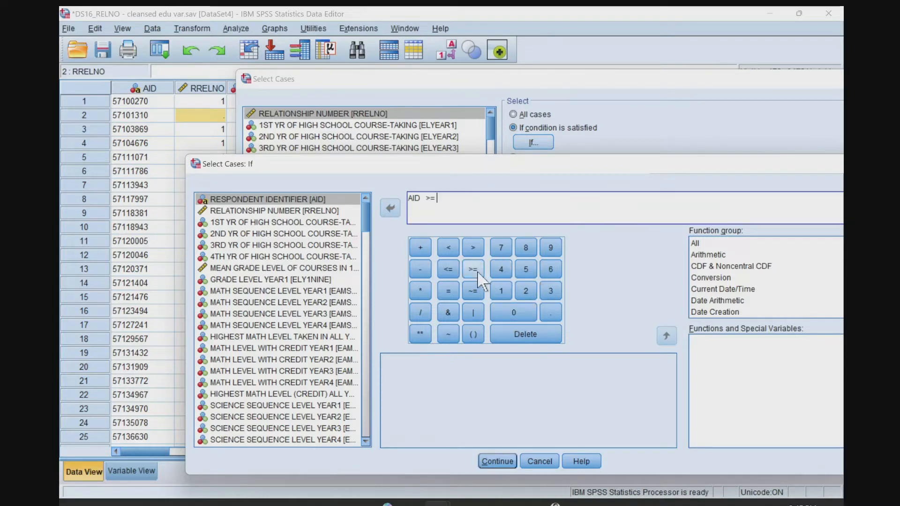
{"action": "left_click", "coordinate": [515, 314]}
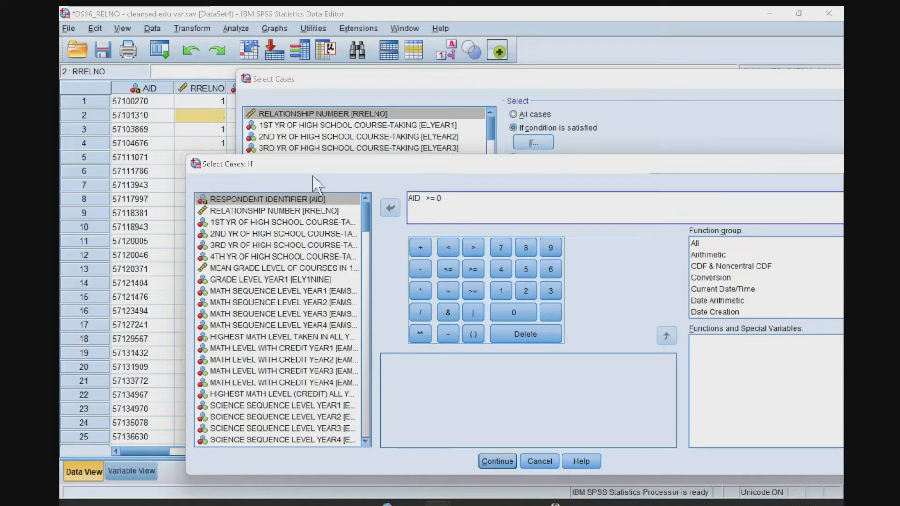
{"action": "left_click", "coordinate": [495, 462]}
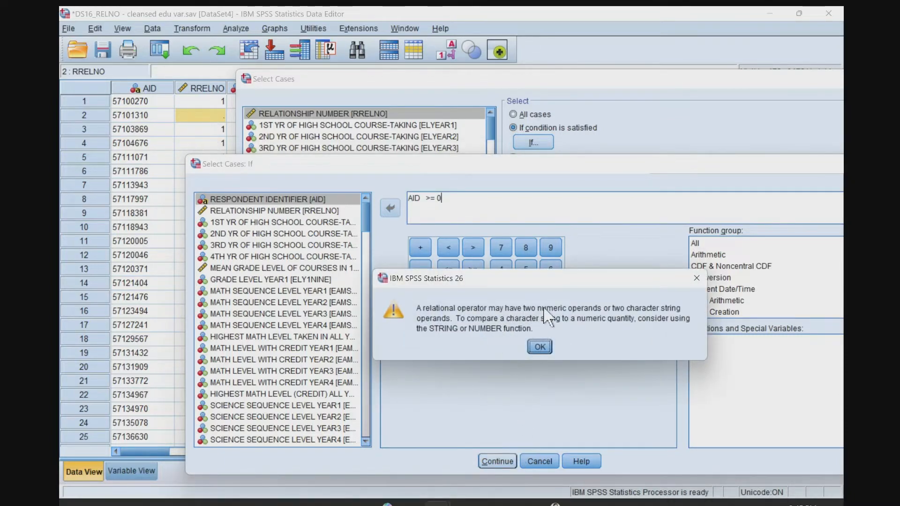
{"action": "left_click", "coordinate": [539, 347]}
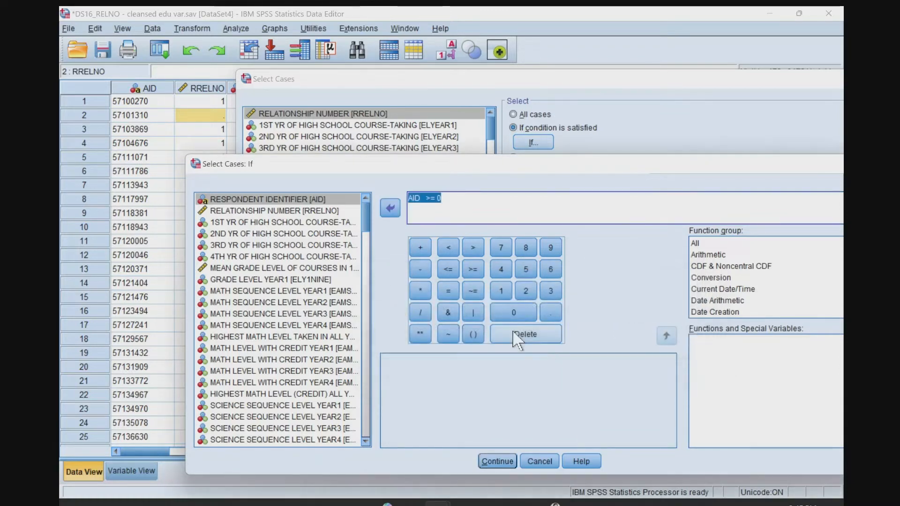
Rebuild the AID >= 0 condition without the extra space and try to apply it again.
{"action": "left_click", "coordinate": [458, 201]}
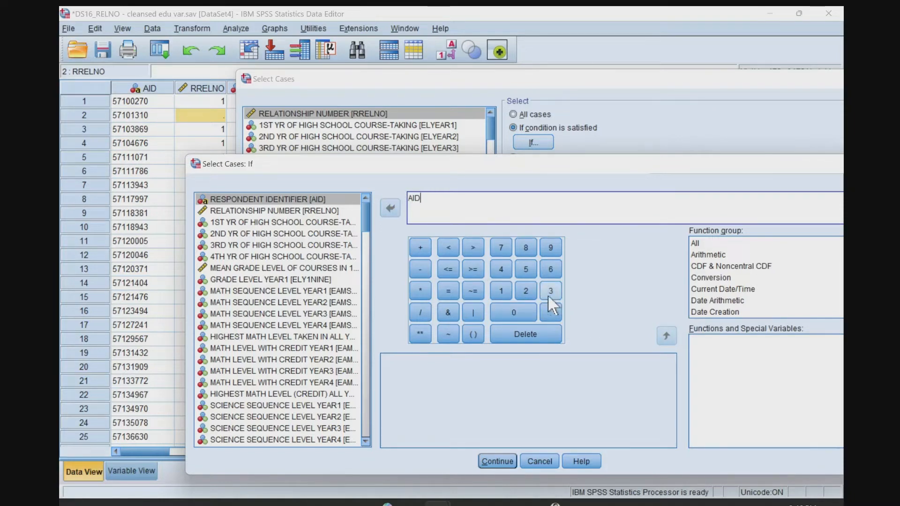
{"action": "left_click", "coordinate": [467, 269]}
{"action": "left_click", "coordinate": [513, 315]}
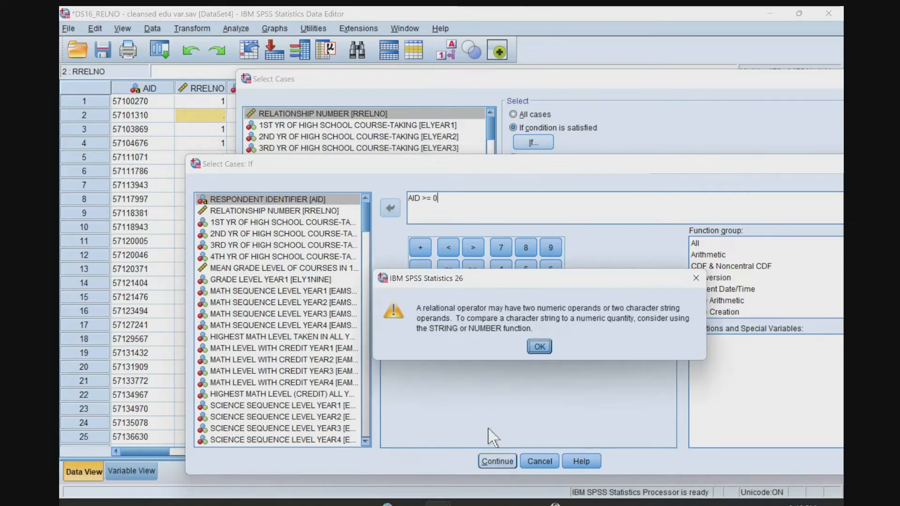
{"action": "left_click", "coordinate": [496, 460]}
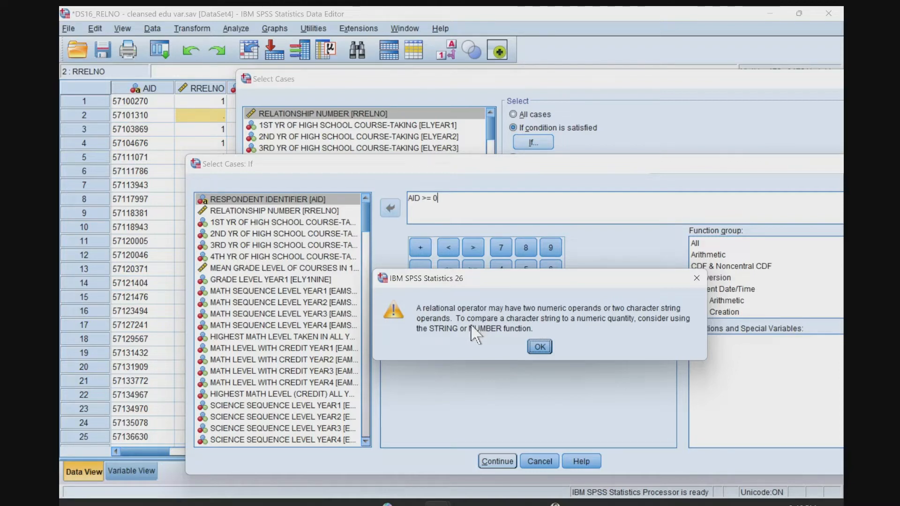
{"action": "left_click", "coordinate": [545, 343]}
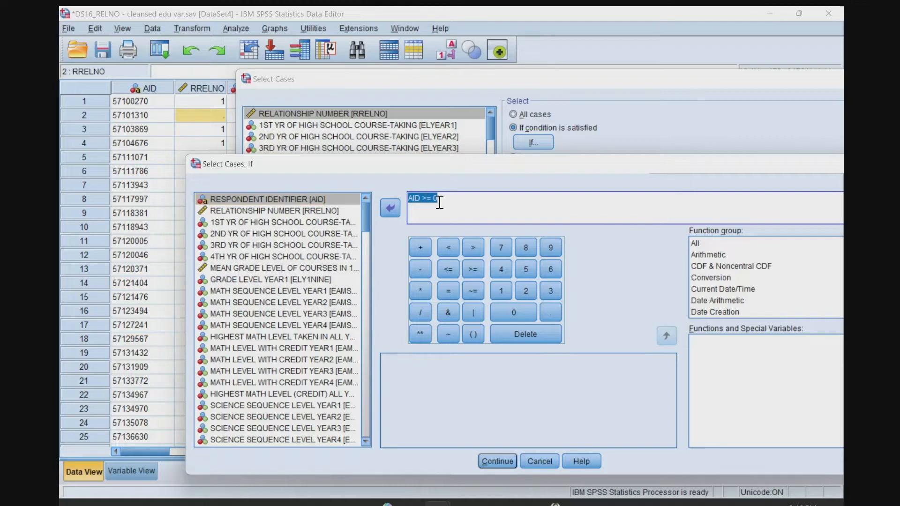
Replace the selection condition with RRELNO >= 0 and apply it to Select Cases.
{"action": "key", "text": "BackSpace"}
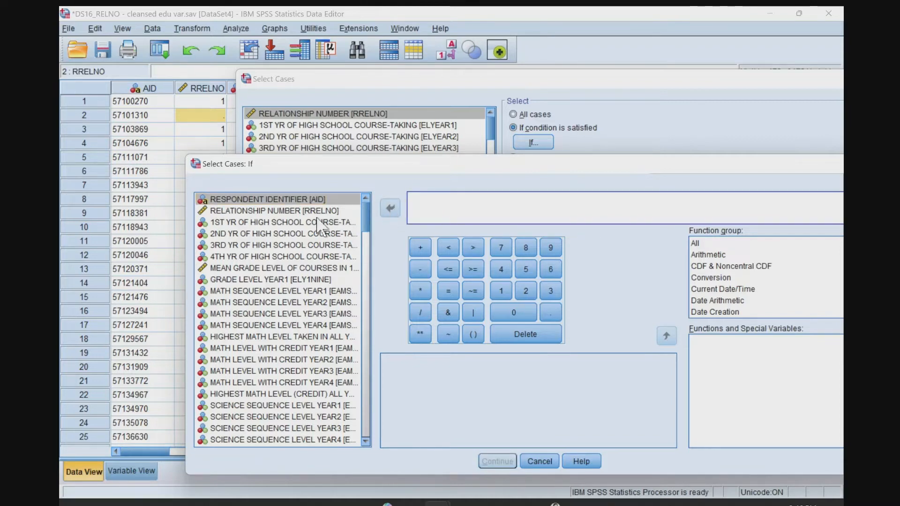
{"action": "left_click", "coordinate": [316, 212]}
{"action": "left_click", "coordinate": [391, 208]}
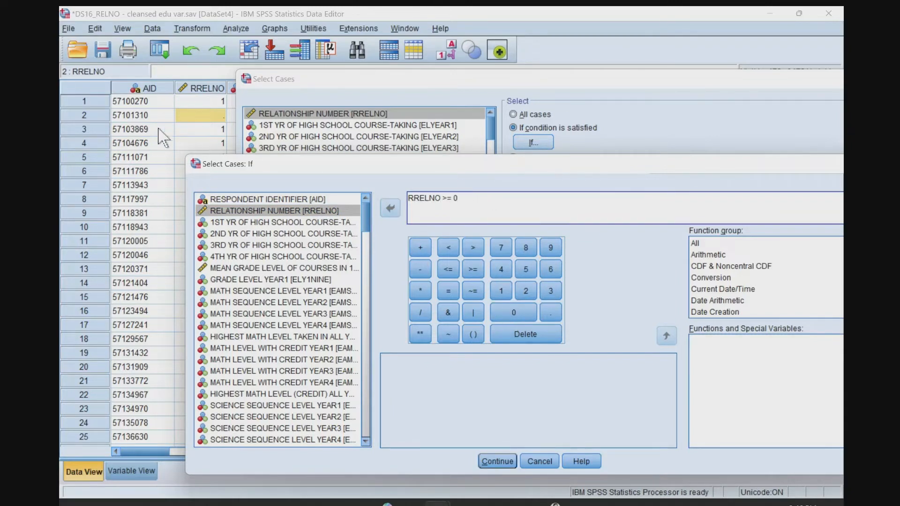
{"action": "double_click", "coordinate": [455, 199]}
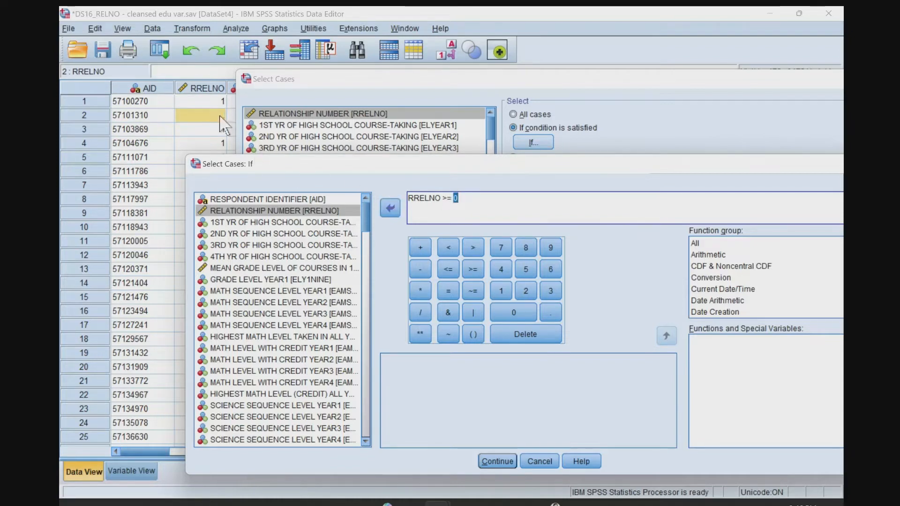
{"action": "left_click_drag", "start_coordinate": [228, 169], "coordinate": [326, 129]}
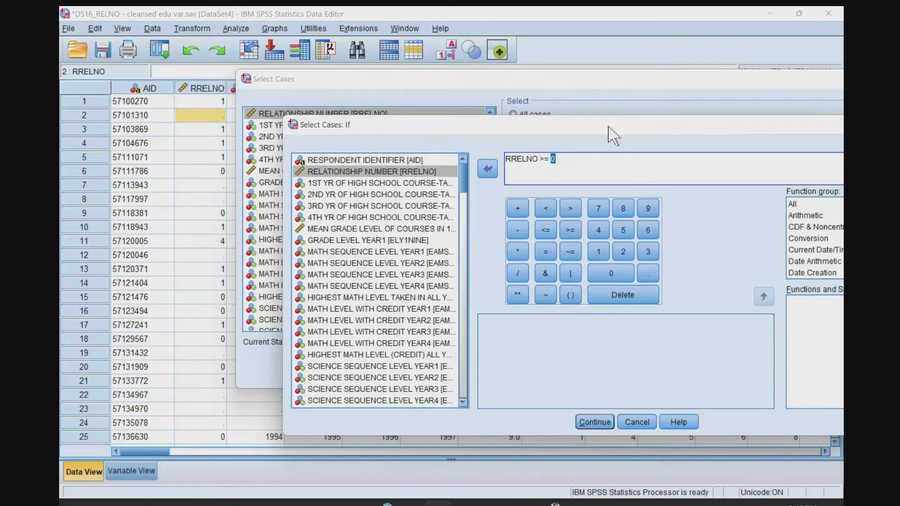
{"action": "left_click_drag", "start_coordinate": [614, 136], "coordinate": [572, 128]}
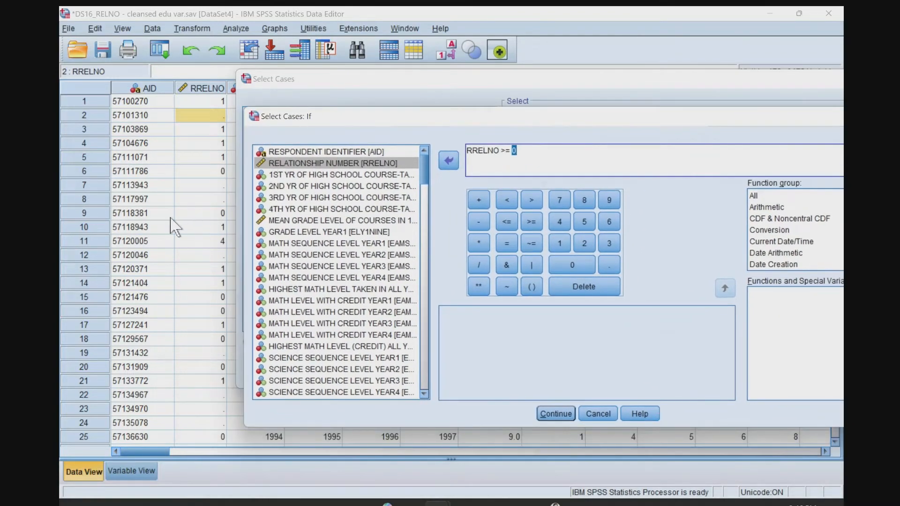
{"action": "left_click", "coordinate": [568, 414]}
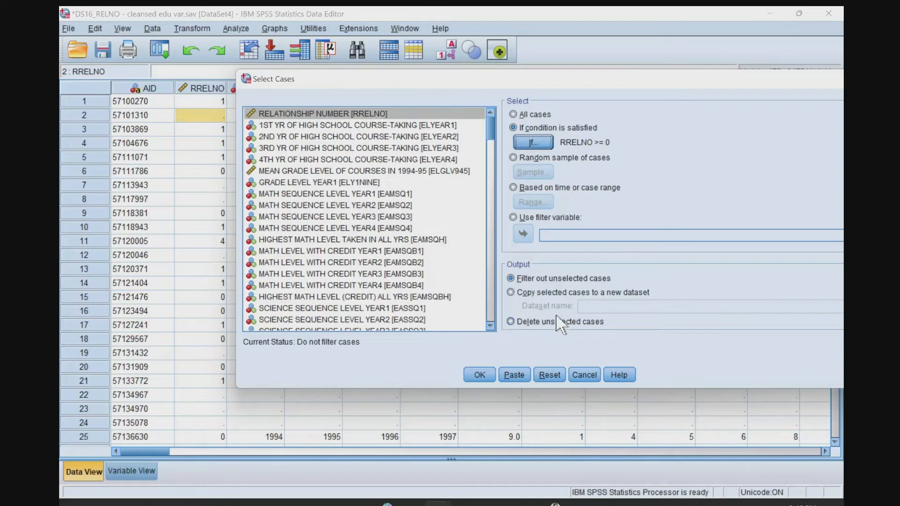
Run the case selection with unselected cases deleted and return to the reduced dataset.
{"action": "left_click", "coordinate": [530, 323]}
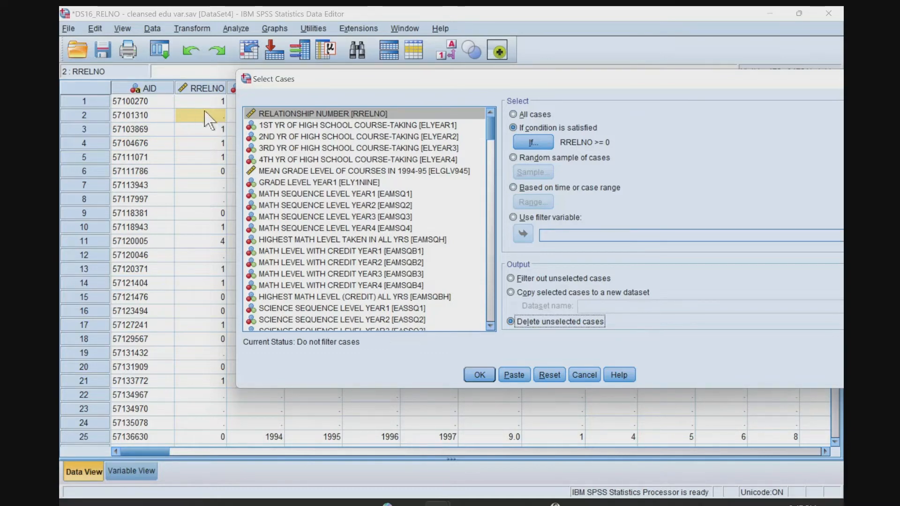
{"action": "left_click", "coordinate": [480, 377]}
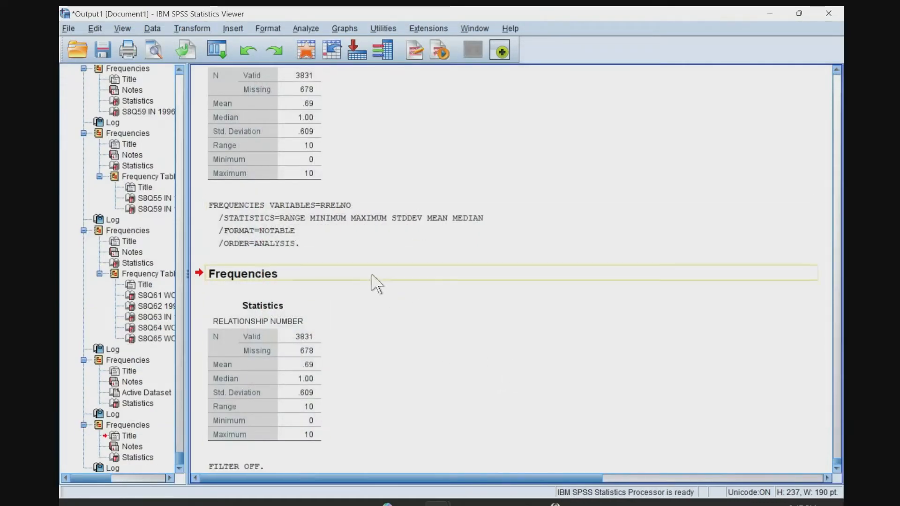
{"action": "key", "text": "alt+Tab"}
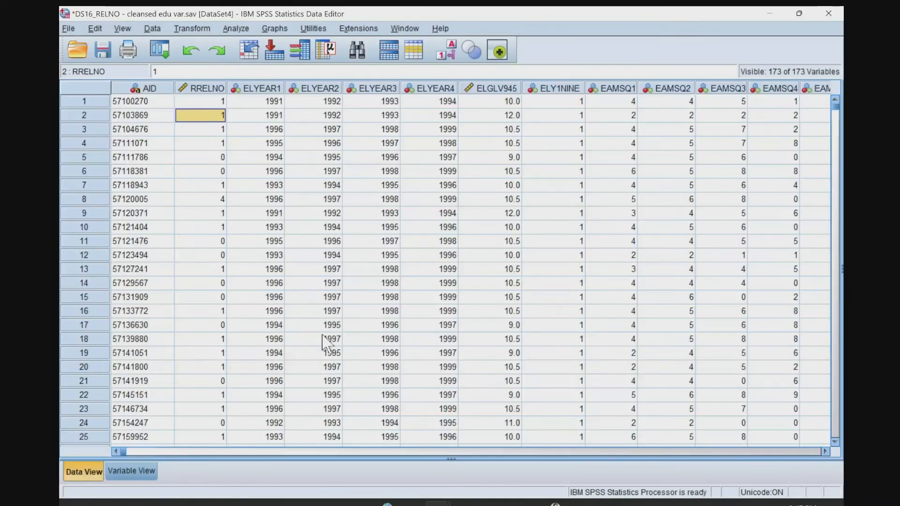
Run descriptive statistics on RRELNO, check its valid and missing counts, and return to the dataset.
{"action": "left_click", "coordinate": [204, 89]}
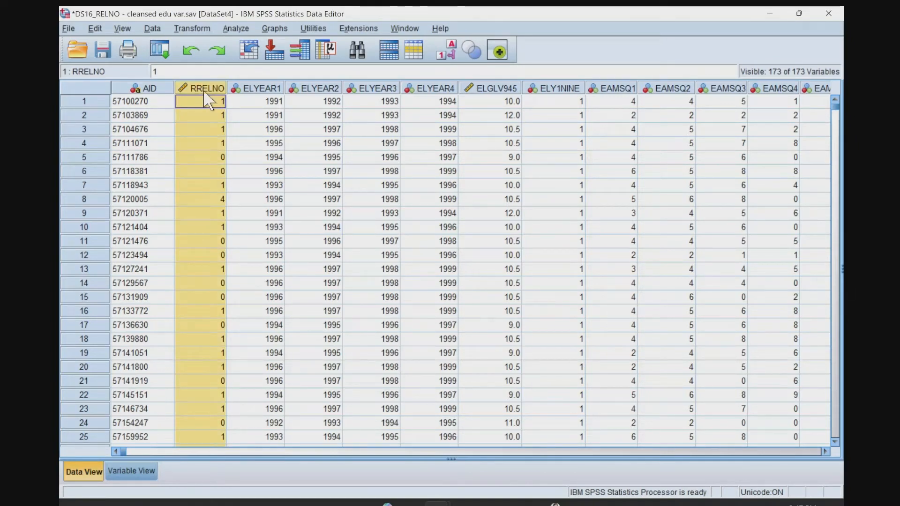
{"action": "right_click", "coordinate": [206, 90]}
{"action": "key", "text": "Escape"}
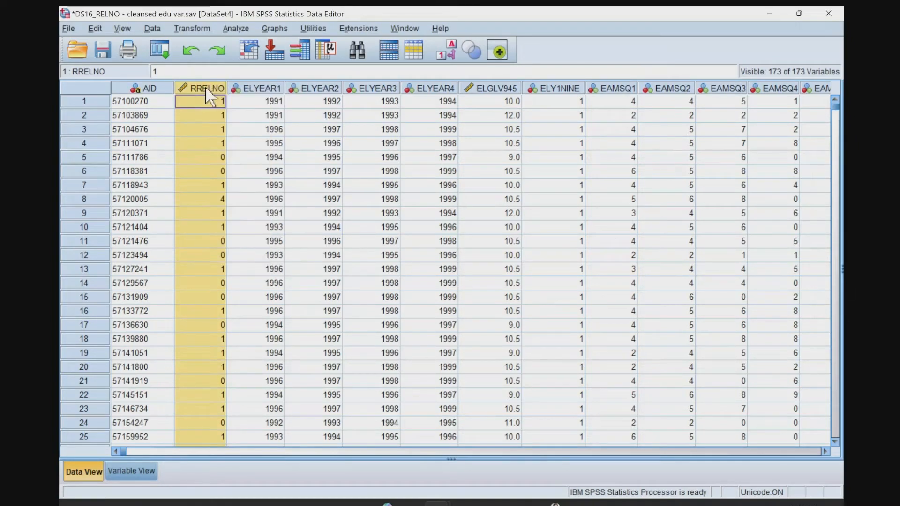
{"action": "right_click", "coordinate": [202, 96]}
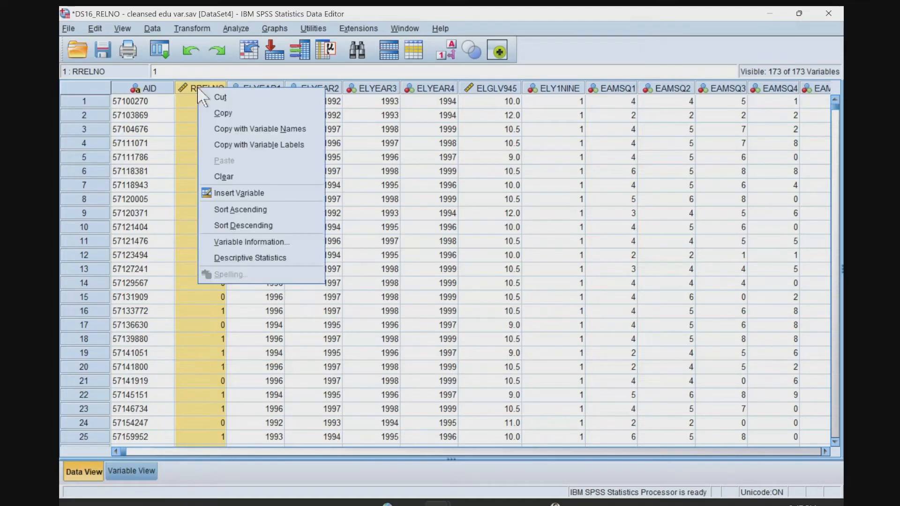
{"action": "left_click", "coordinate": [244, 261]}
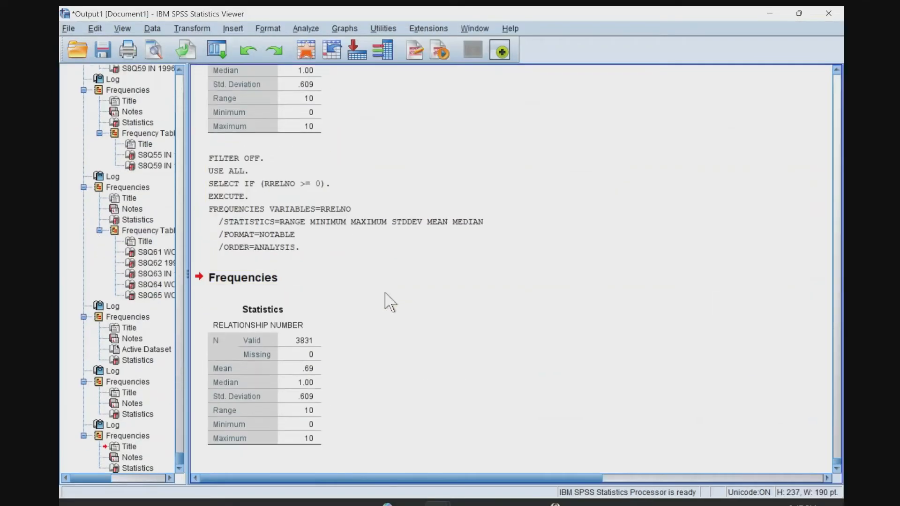
{"action": "left_click", "coordinate": [281, 367]}
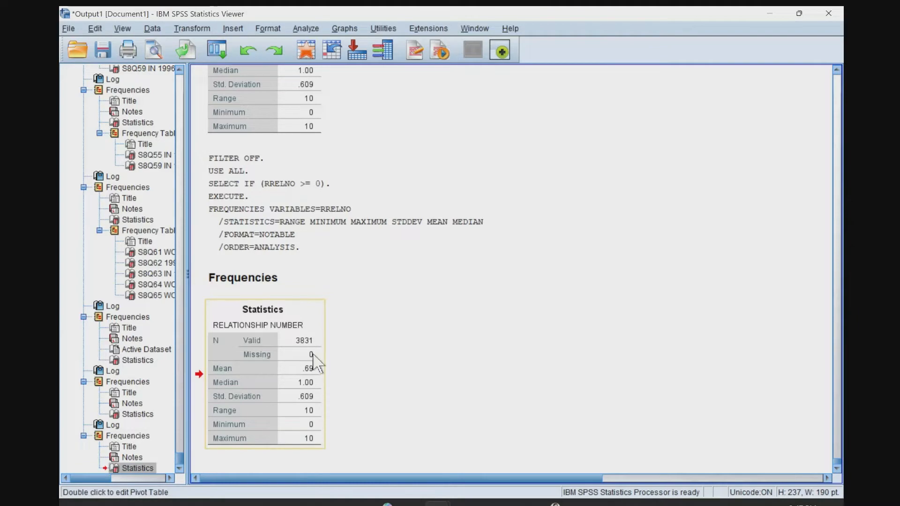
{"action": "key", "text": "alt+Tab"}
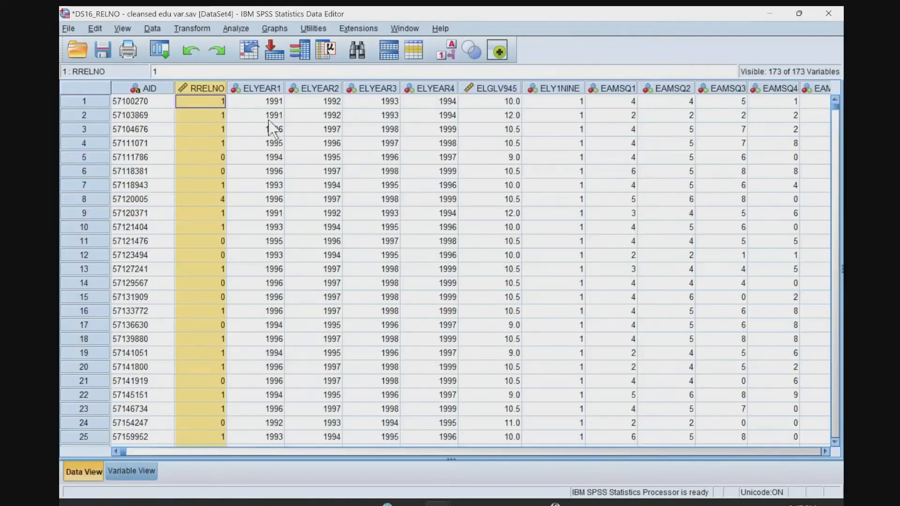
{"action": "left_click", "coordinate": [207, 159]}
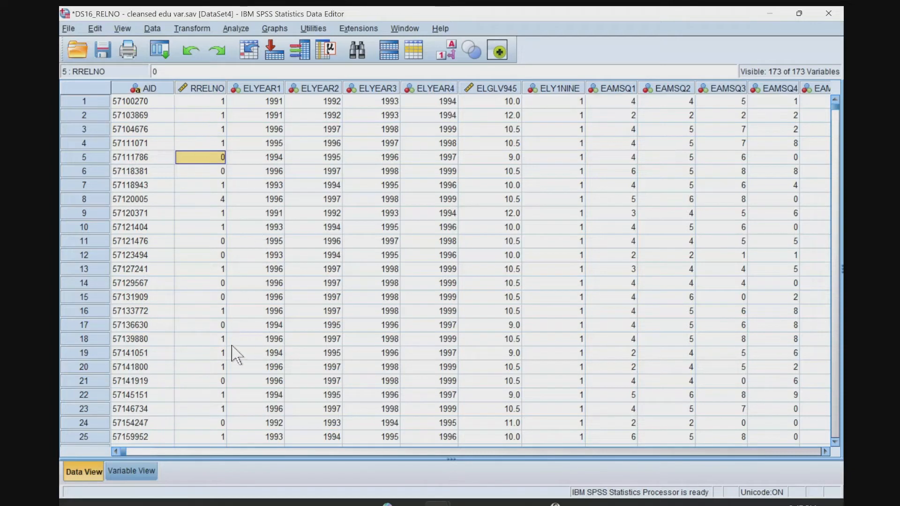
Run descriptive statistics on ELYEAR1, check the resulting frequency table, and return to the dataset.
{"action": "left_click", "coordinate": [262, 89]}
{"action": "right_click", "coordinate": [262, 92]}
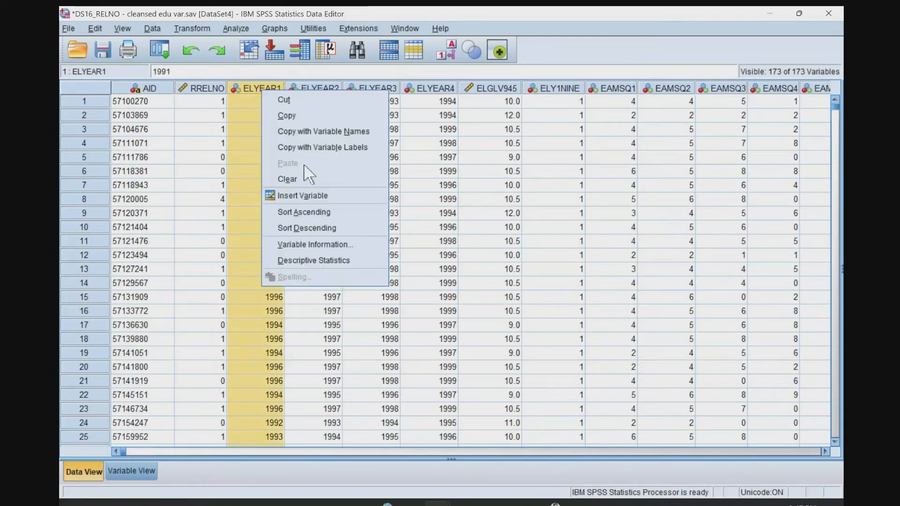
{"action": "left_click", "coordinate": [300, 260]}
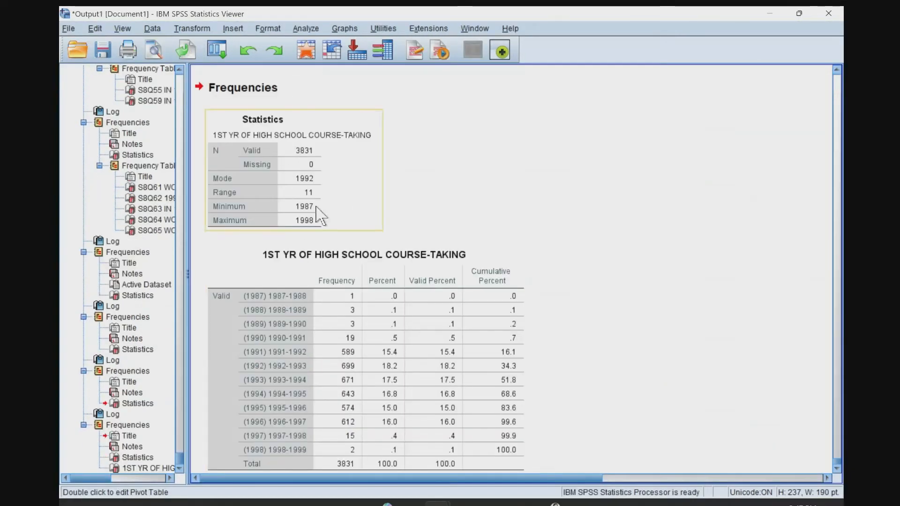
{"action": "left_click", "coordinate": [299, 179]}
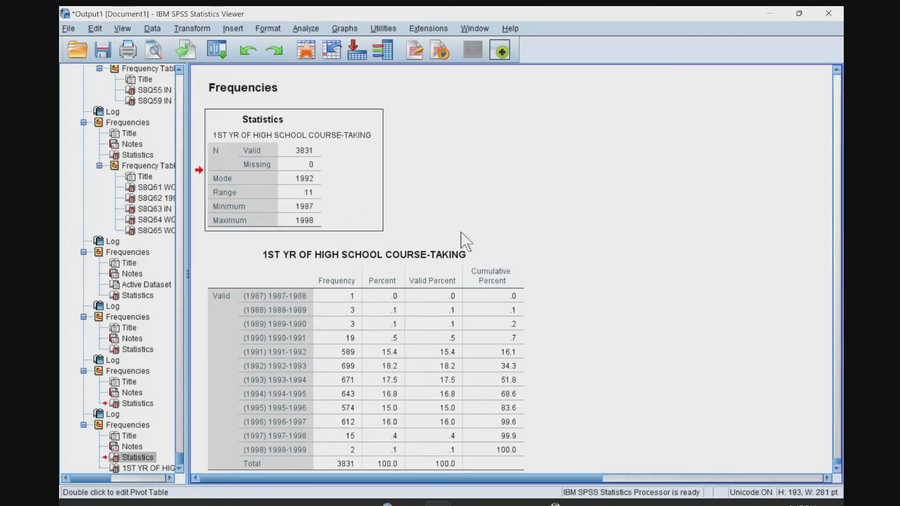
{"action": "key", "text": "alt+Tab"}
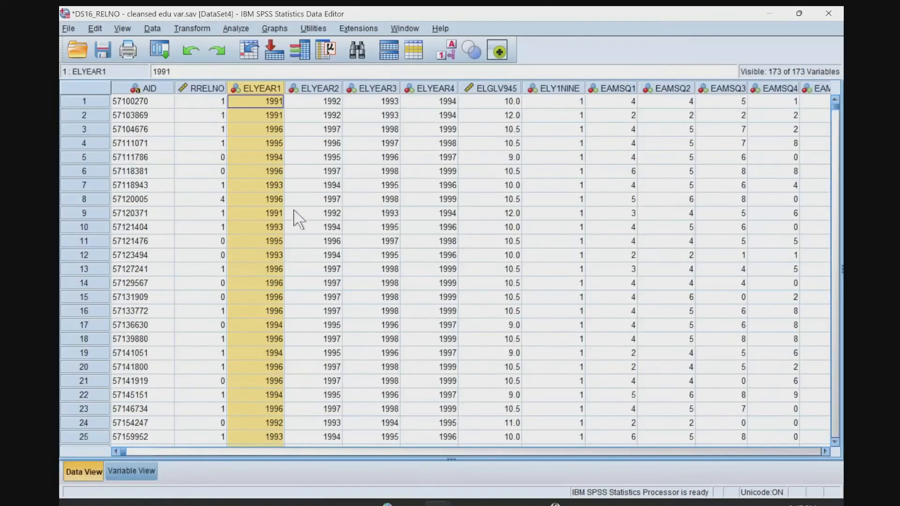
{"action": "left_click", "coordinate": [315, 144]}
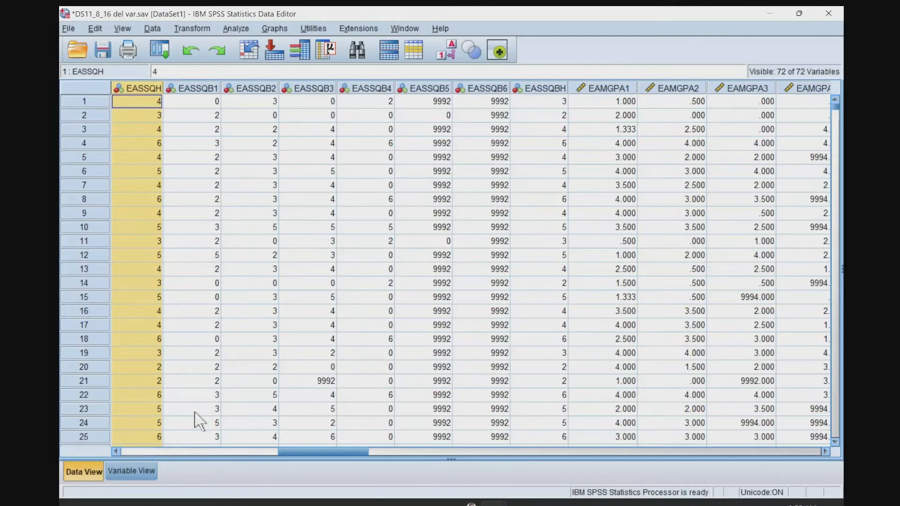
Check the variable definitions in DS11_8_16 del var.sav and review descriptive statistics for EASSQB2.
{"action": "left_click", "coordinate": [140, 474]}
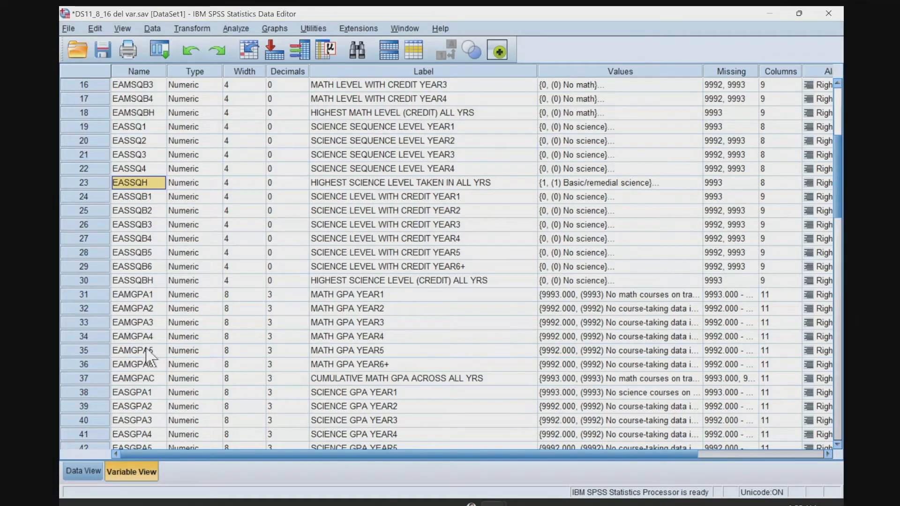
{"action": "left_click", "coordinate": [83, 471]}
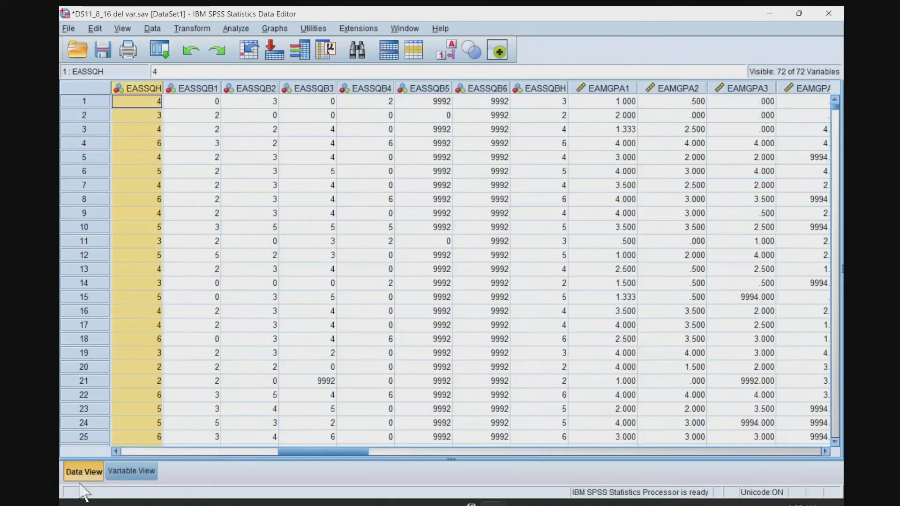
{"action": "left_click", "coordinate": [188, 90]}
{"action": "left_click", "coordinate": [149, 91]}
{"action": "left_click", "coordinate": [239, 89]}
{"action": "right_click", "coordinate": [244, 91]}
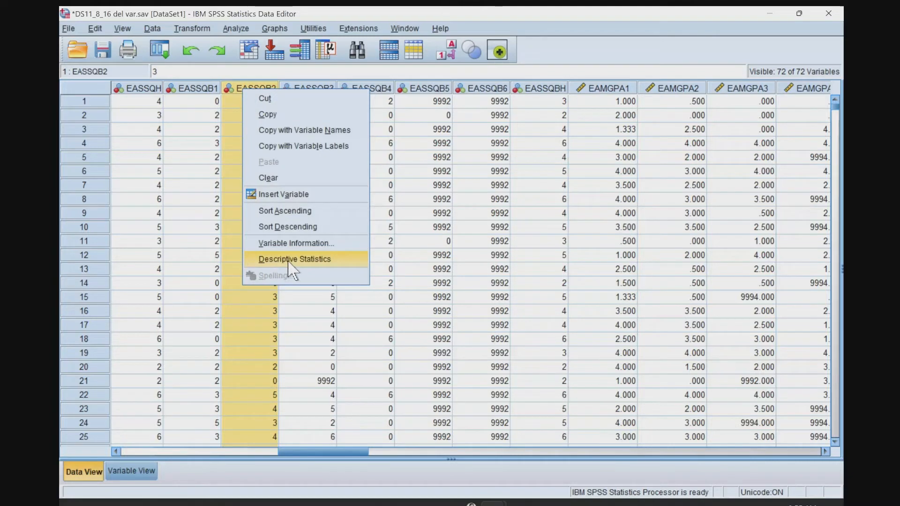
{"action": "left_click", "coordinate": [277, 261]}
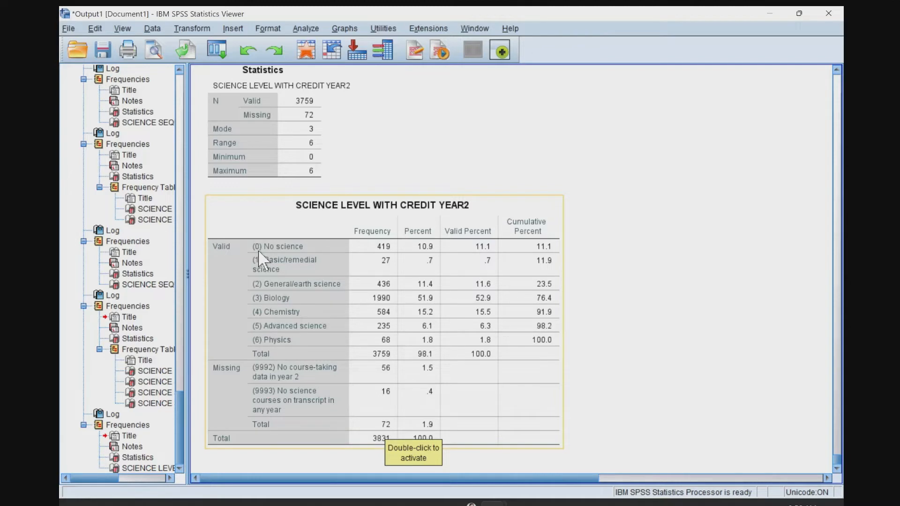
{"action": "key", "text": "alt+Tab"}
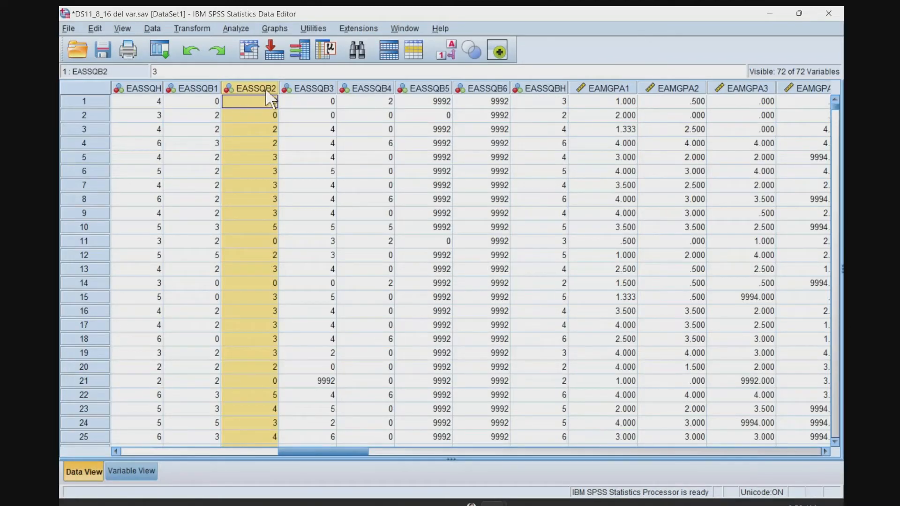
{"action": "left_click", "coordinate": [205, 29]}
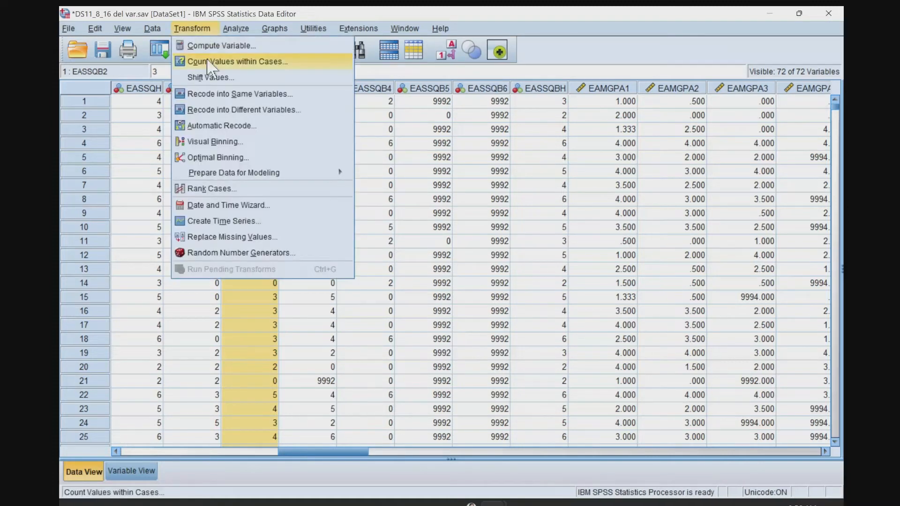
{"action": "left_click", "coordinate": [265, 99]}
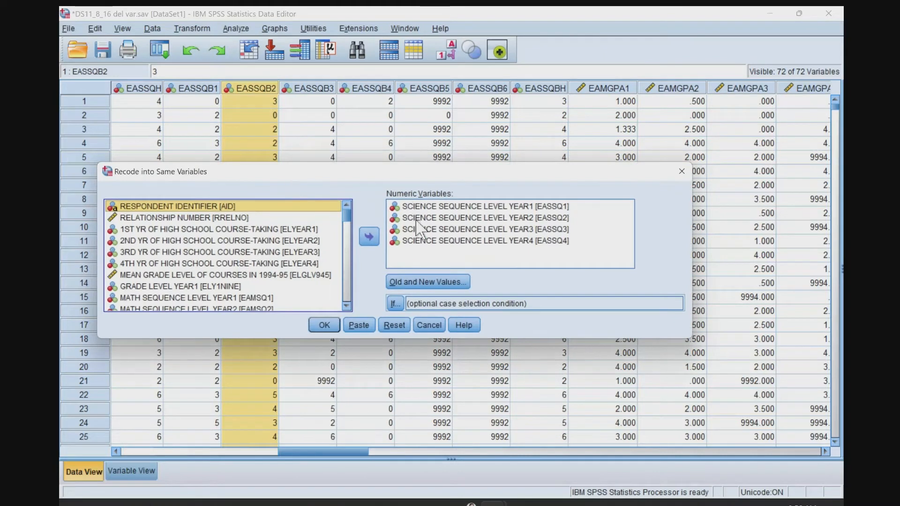
{"action": "left_click_drag", "start_coordinate": [408, 207], "coordinate": [382, 241]}
{"action": "left_click", "coordinate": [370, 236]}
{"action": "left_click_drag", "start_coordinate": [366, 179], "coordinate": [395, 194]}
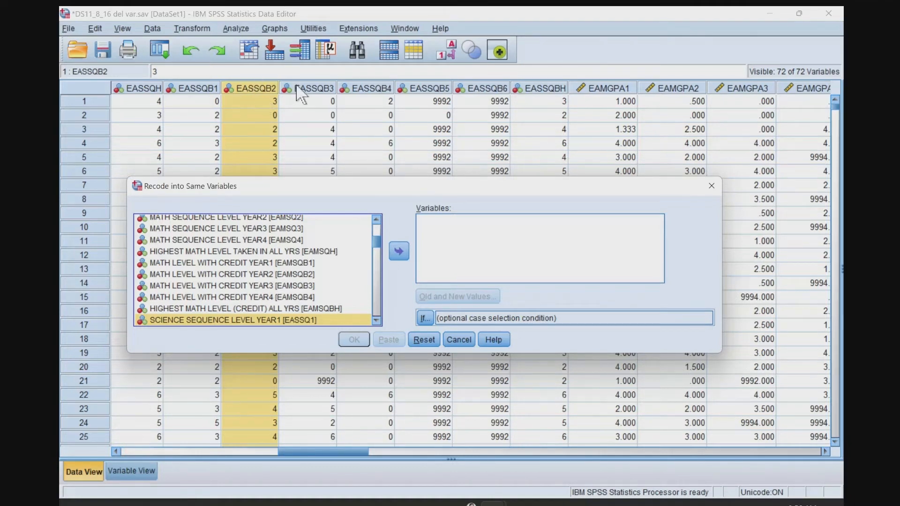
{"action": "left_click", "coordinate": [447, 341]}
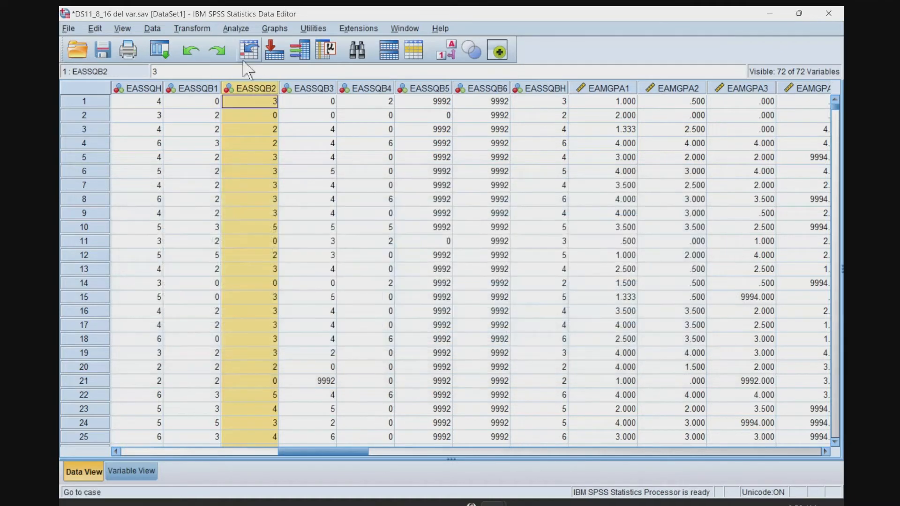
Set up Recode into Same Variables with EASSQB2 as the only variable, replacing EASSQ1 through EASSQ4.
{"action": "left_click", "coordinate": [192, 28]}
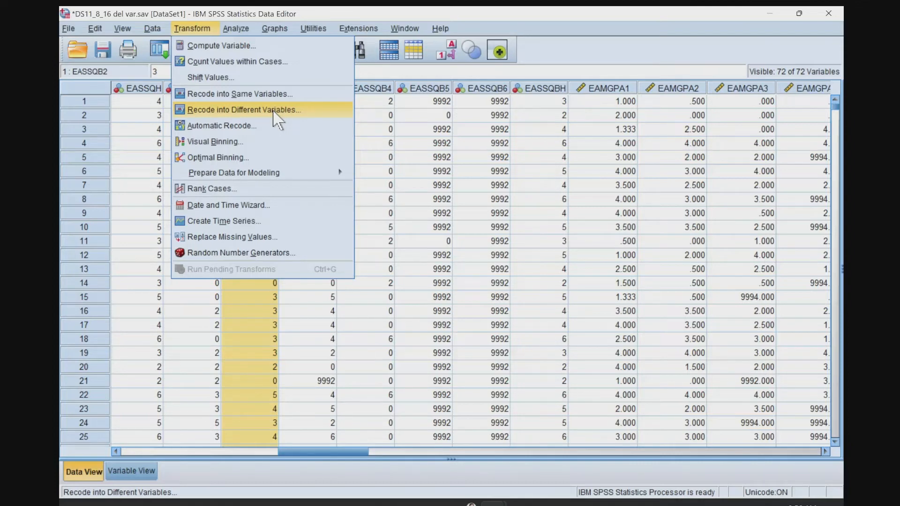
{"action": "left_click", "coordinate": [243, 94]}
{"action": "left_click", "coordinate": [428, 233]}
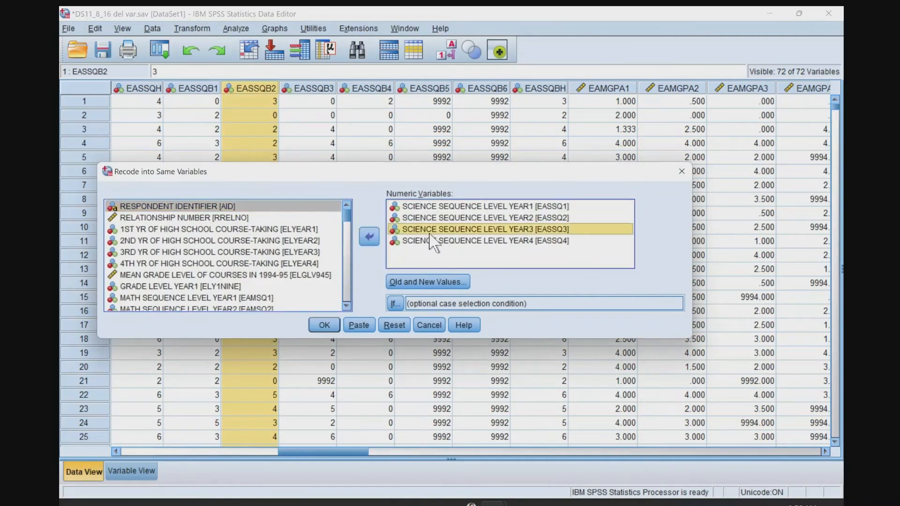
{"action": "key", "text": "ctrl+a"}
{"action": "left_click", "coordinate": [369, 237]}
{"action": "scroll", "coordinate": [301, 273], "scroll_direction": "down", "scroll_amount": 2}
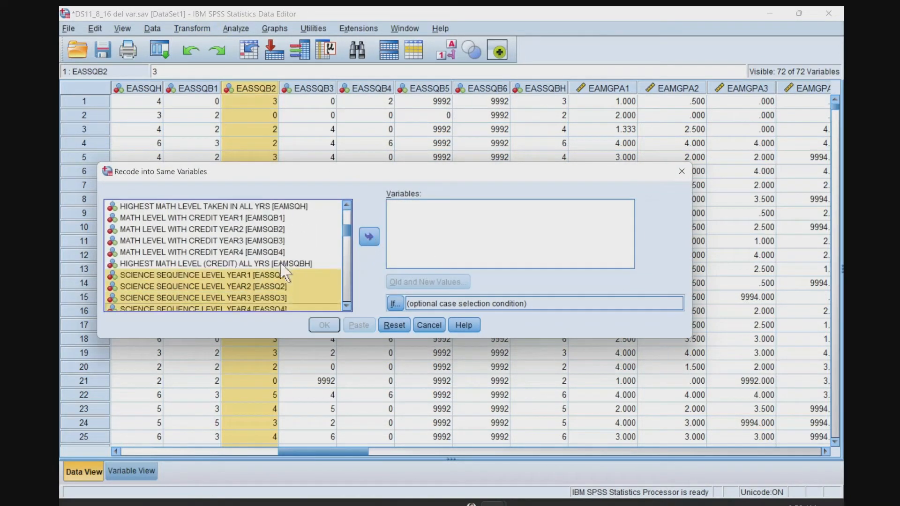
{"action": "left_click", "coordinate": [291, 288]}
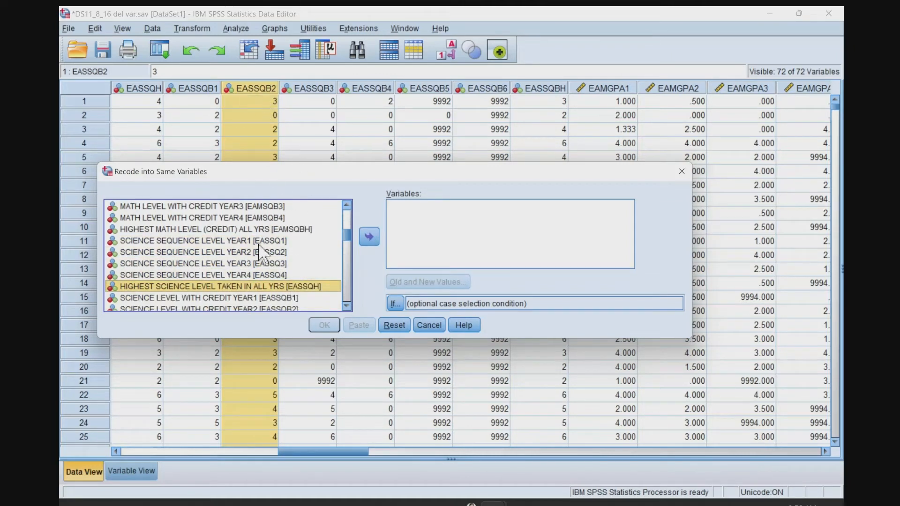
{"action": "scroll", "coordinate": [264, 256], "scroll_direction": "down", "scroll_amount": 1}
{"action": "left_click", "coordinate": [285, 279]}
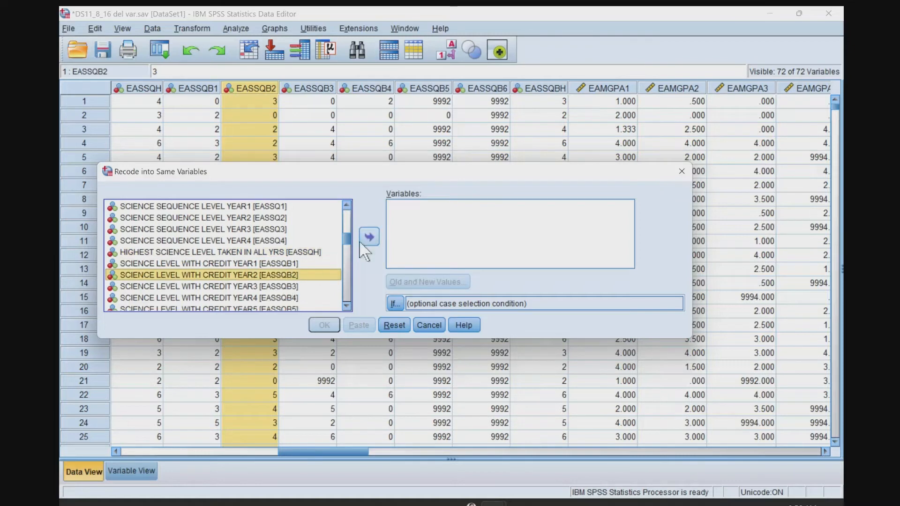
{"action": "left_click", "coordinate": [369, 235]}
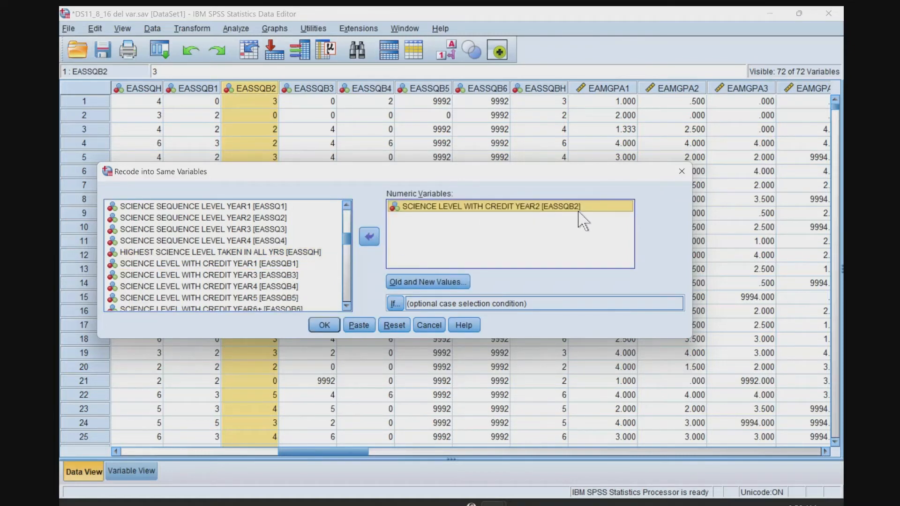
Remove the existing recode rules 9992 to 0 and 9993 to 0 from the old and new values.
{"action": "left_click", "coordinate": [447, 282]}
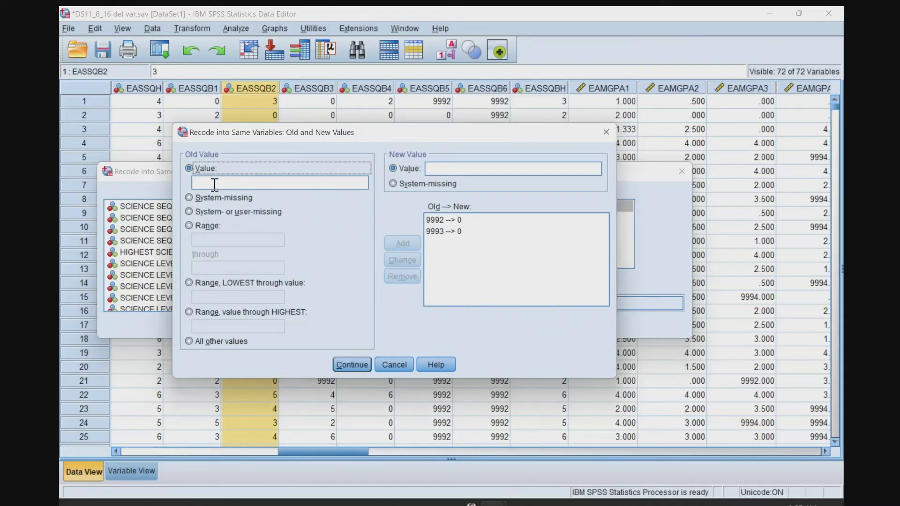
{"action": "left_click", "coordinate": [214, 185]}
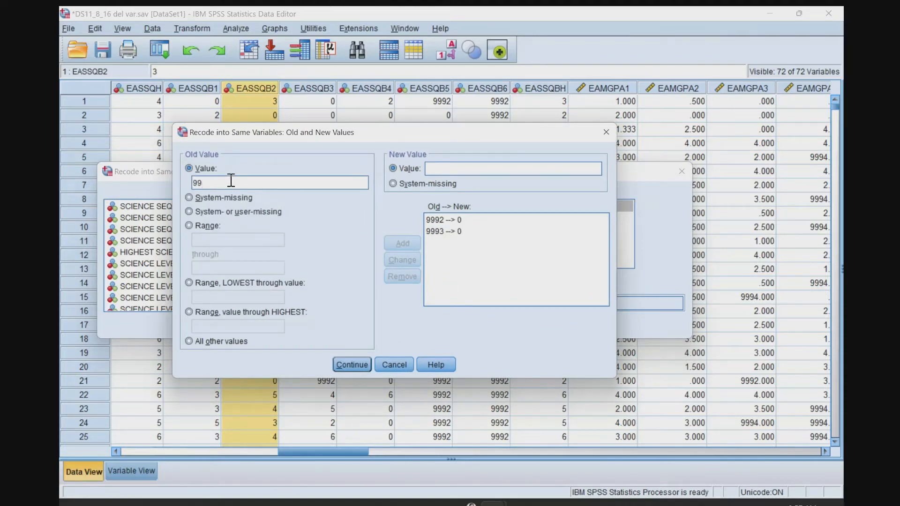
{"action": "left_click", "coordinate": [440, 232]}
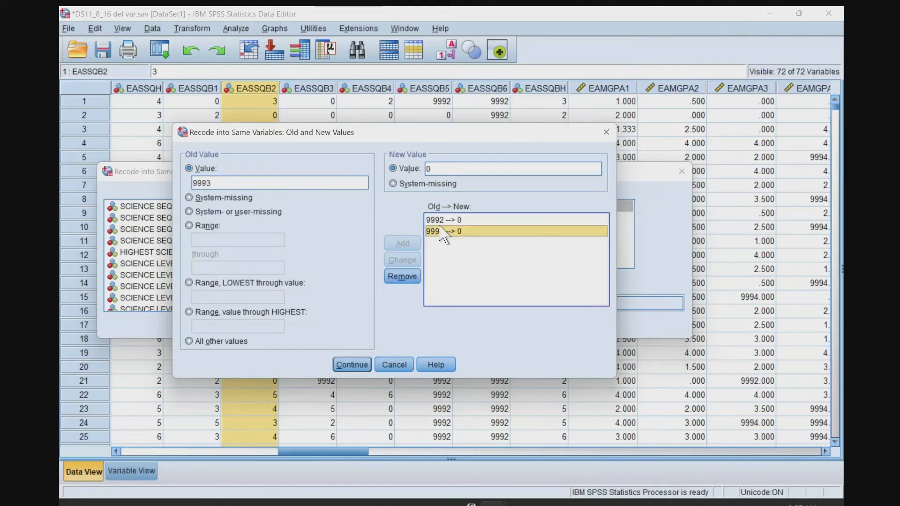
{"action": "left_click", "coordinate": [440, 220]}
{"action": "left_click", "coordinate": [409, 277]}
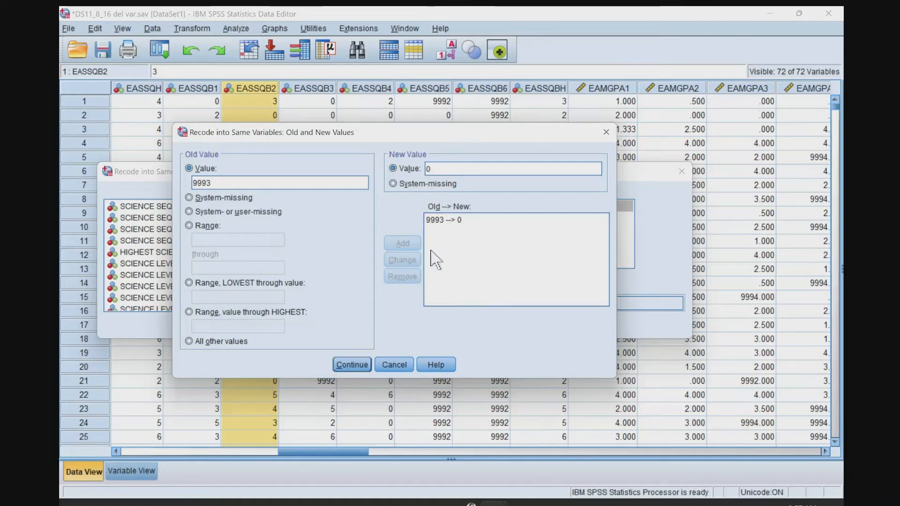
{"action": "left_click", "coordinate": [440, 221]}
{"action": "left_click", "coordinate": [412, 278]}
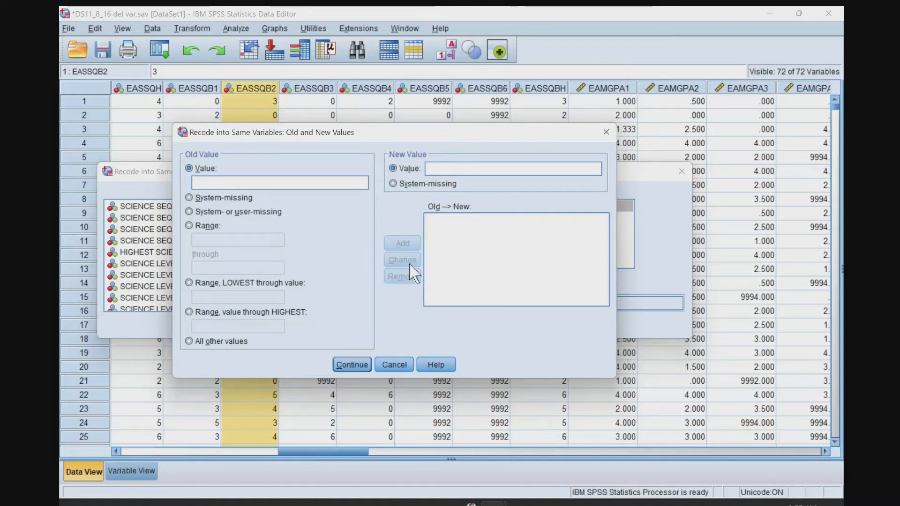
Add recode rules that change old value 9992 to 0 and old value 9993 to 0.
{"action": "key", "text": "alt+Tab"}
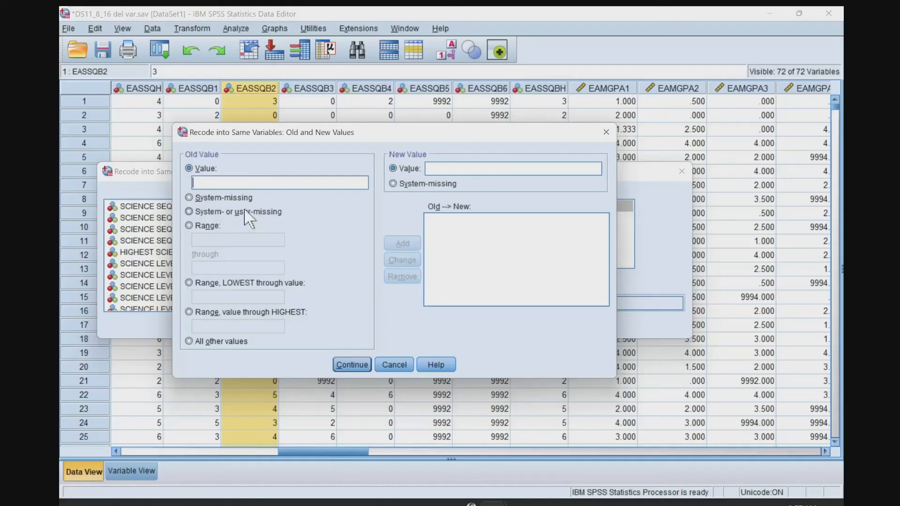
{"action": "type", "text": "9992"}
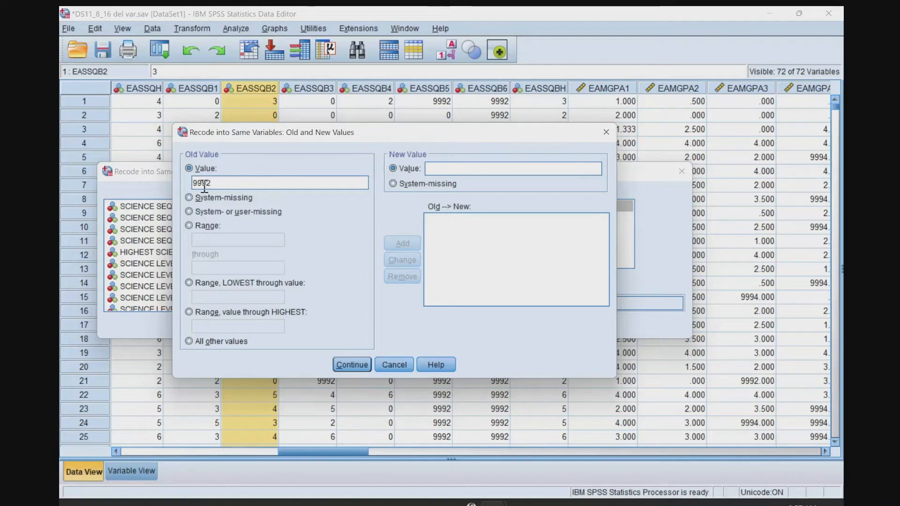
{"action": "left_click", "coordinate": [443, 169]}
{"action": "type", "text": "0"}
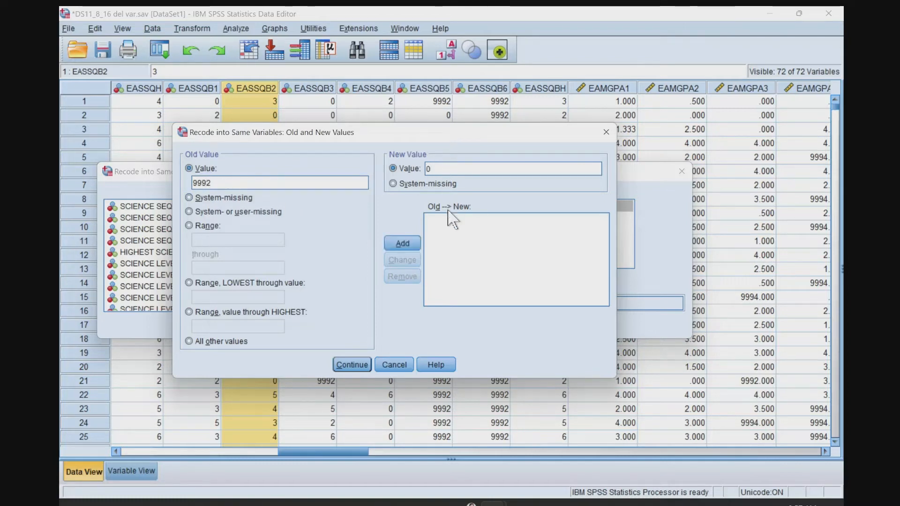
{"action": "left_click", "coordinate": [402, 243]}
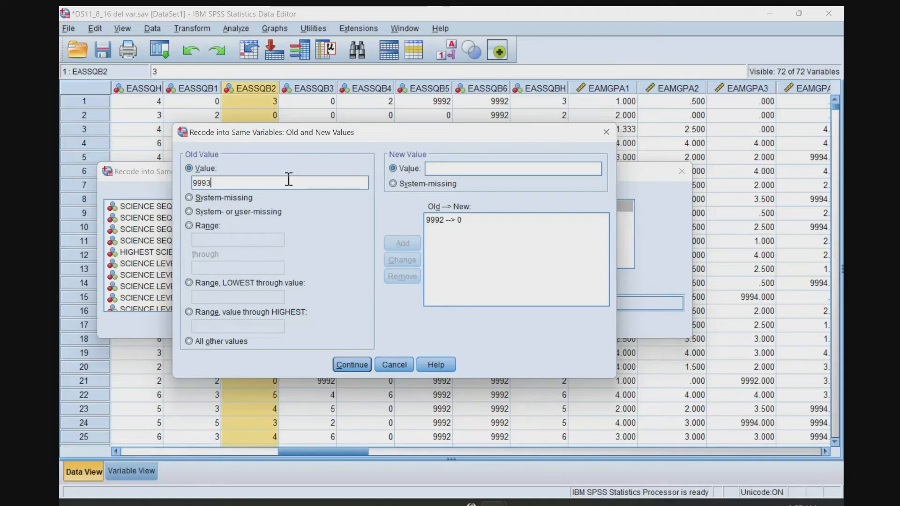
{"action": "left_click", "coordinate": [468, 171]}
{"action": "type", "text": "0"}
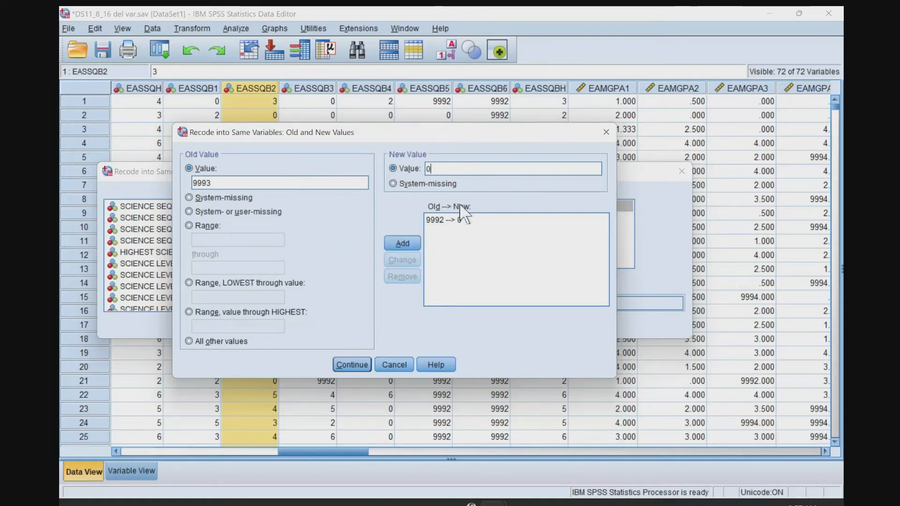
{"action": "left_click", "coordinate": [402, 243]}
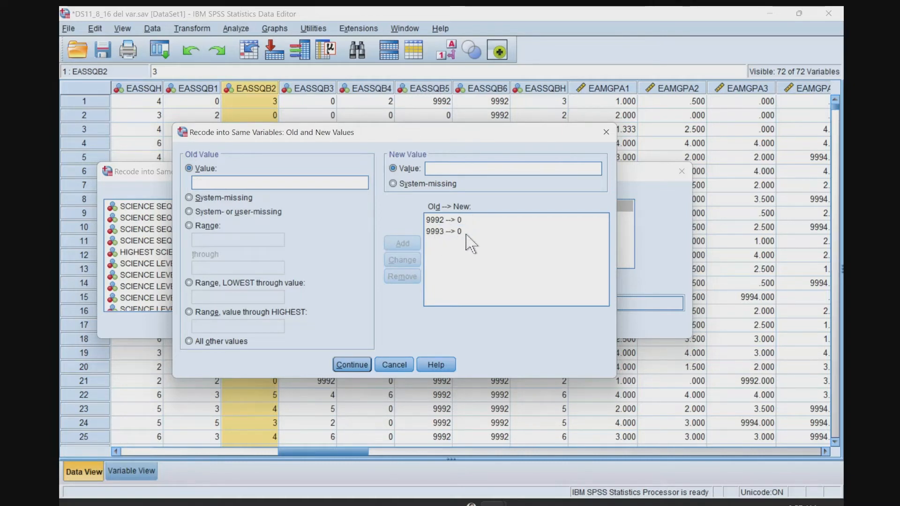
Accept the recode rules after rechecking them, and run the recode on EASSQB2.
{"action": "left_click", "coordinate": [350, 364]}
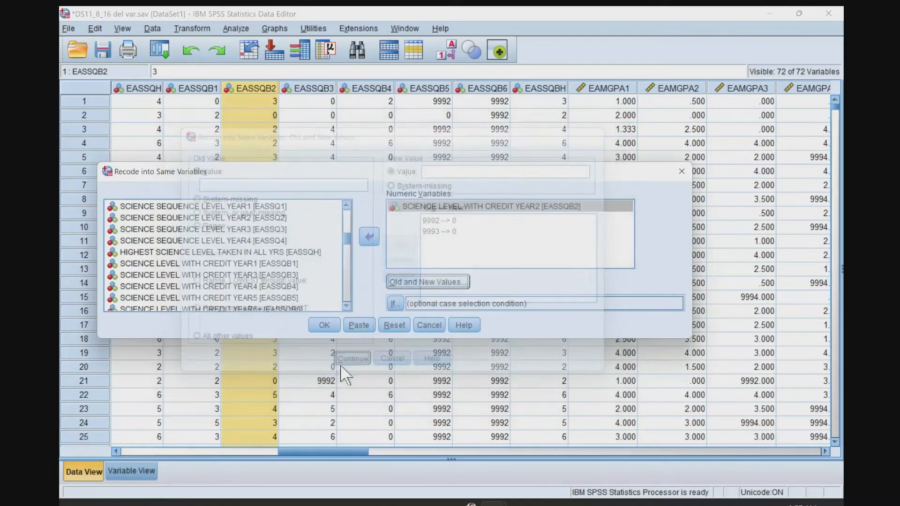
{"action": "left_click", "coordinate": [406, 284]}
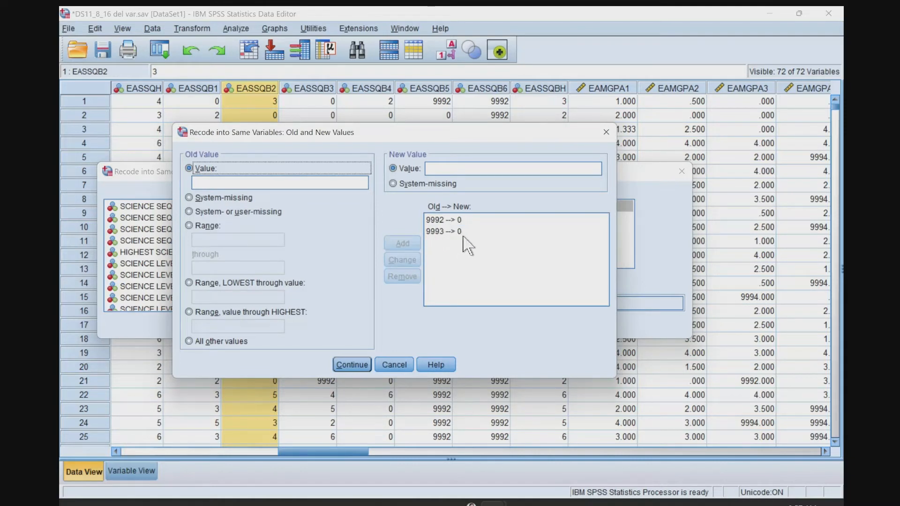
{"action": "left_click", "coordinate": [355, 364]}
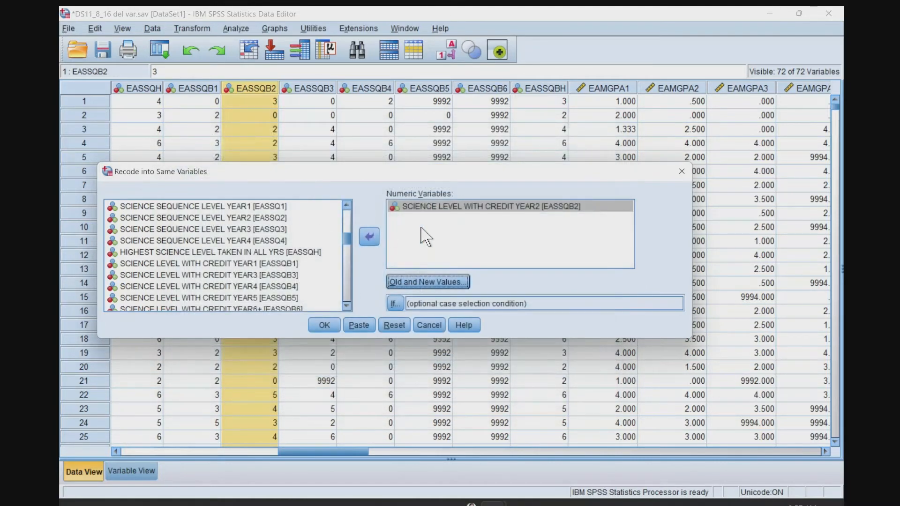
{"action": "left_click", "coordinate": [323, 325]}
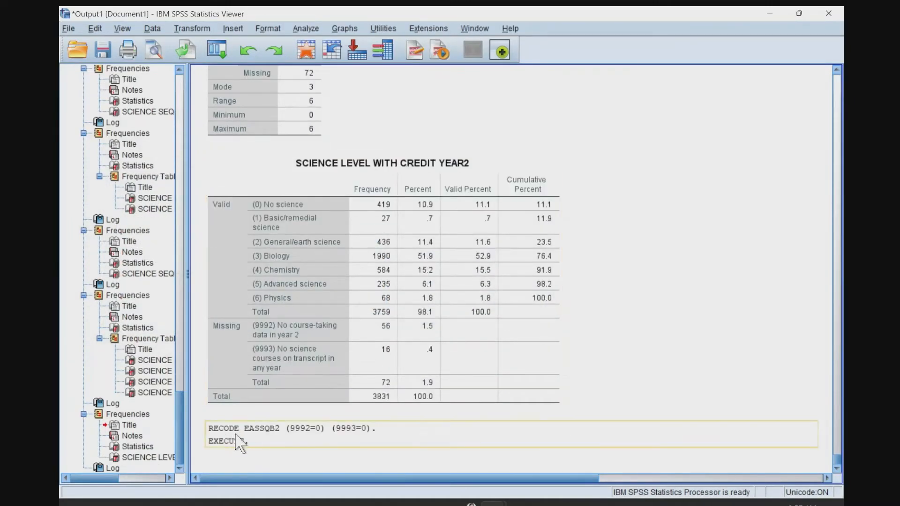
Run descriptive statistics on the recoded EASSQB2 and check its frequency table for remaining missing codes.
{"action": "key", "text": "alt+Tab"}
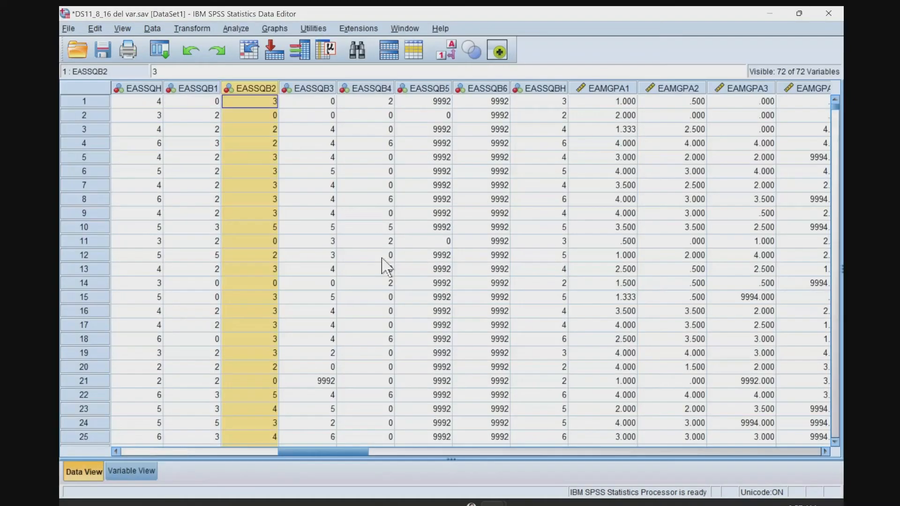
{"action": "right_click", "coordinate": [252, 88]}
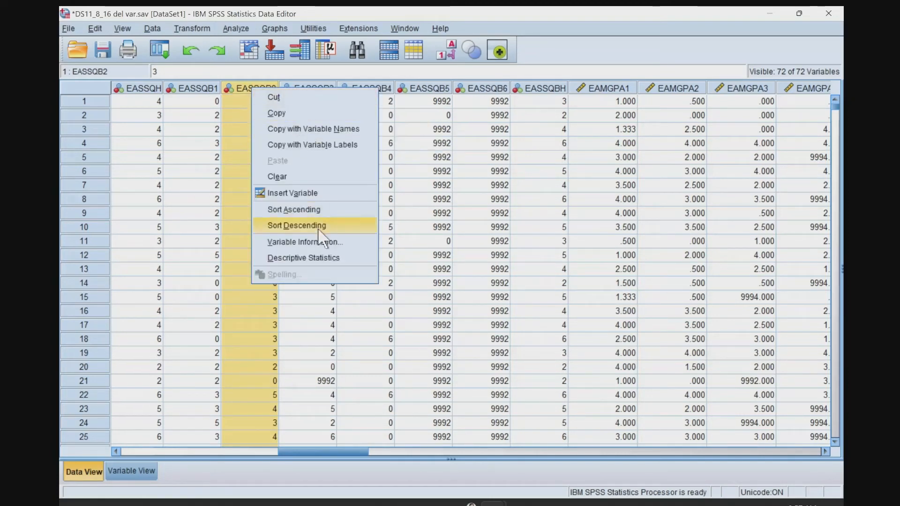
{"action": "left_click", "coordinate": [296, 258]}
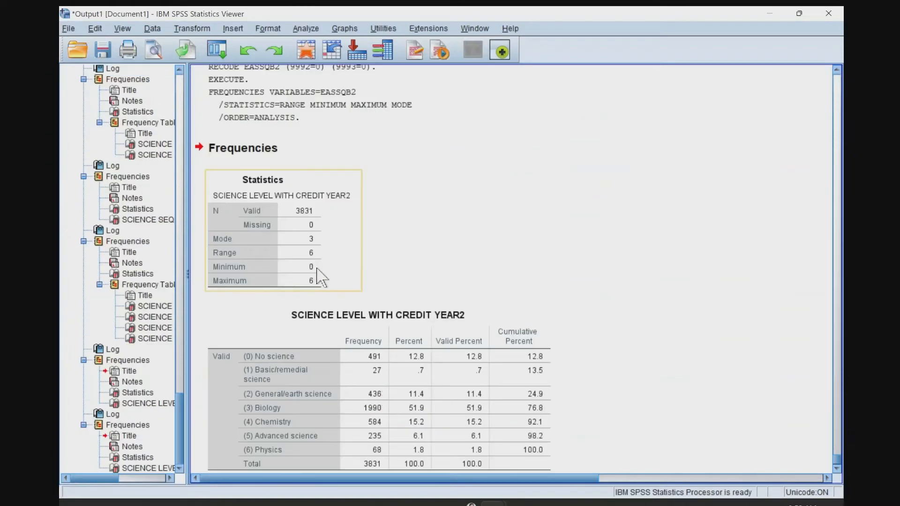
{"action": "scroll", "coordinate": [330, 289], "scroll_direction": "up", "scroll_amount": 10}
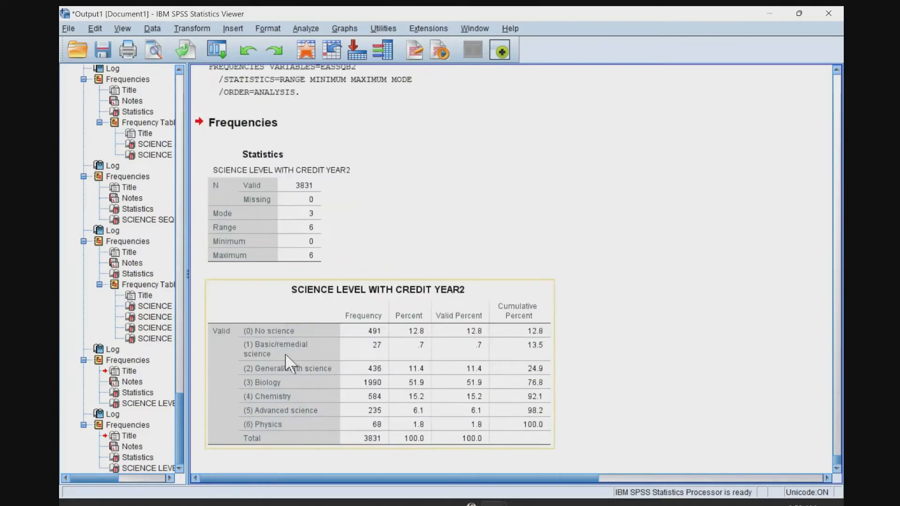
{"action": "left_click", "coordinate": [286, 351]}
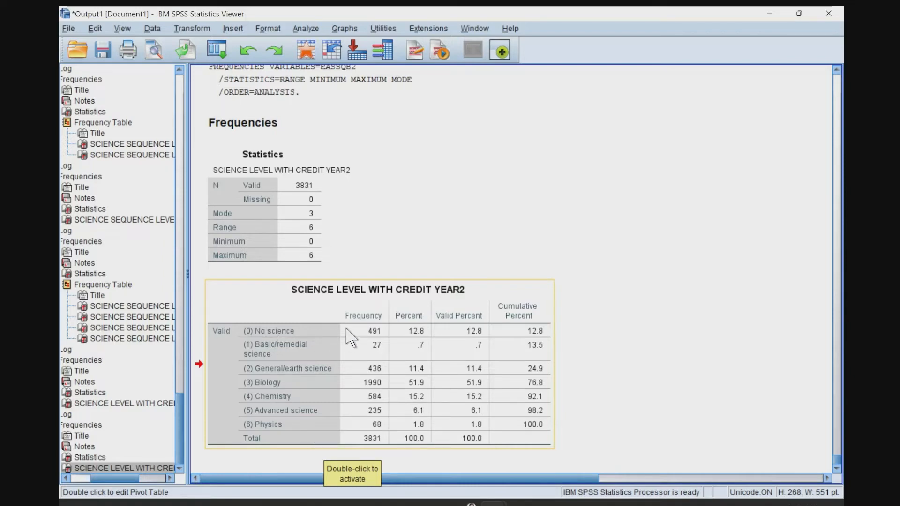
Run descriptive statistics on EASSQB3, check the missing codes in its frequency table, and return to the dataset.
{"action": "key", "text": "alt+Tab"}
{"action": "left_click", "coordinate": [326, 92]}
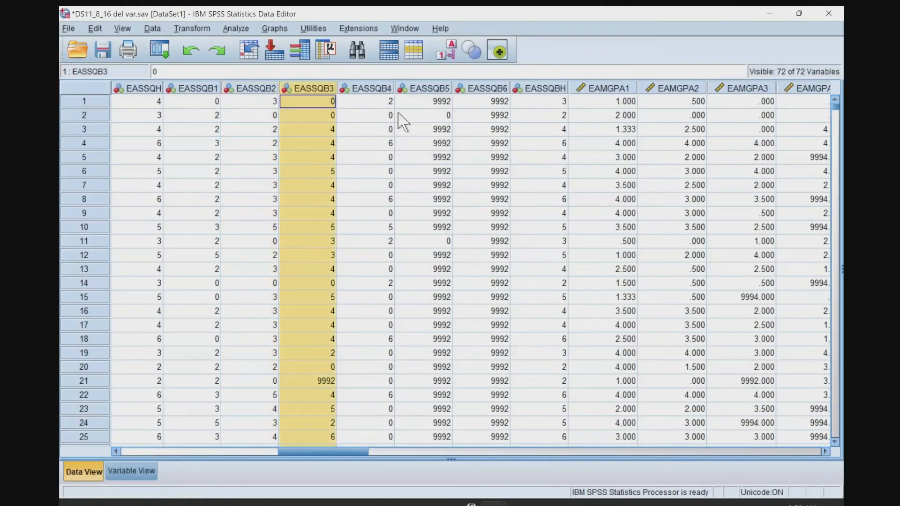
{"action": "right_click", "coordinate": [306, 93]}
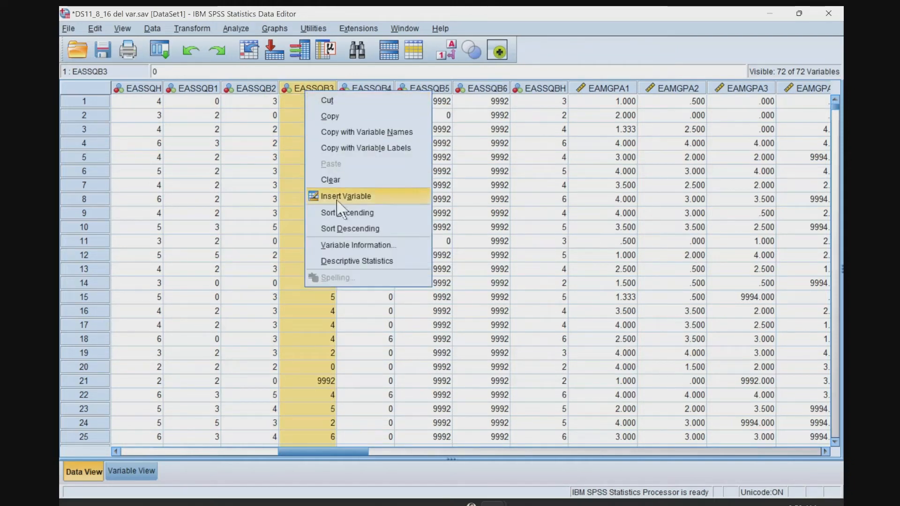
{"action": "left_click", "coordinate": [331, 264]}
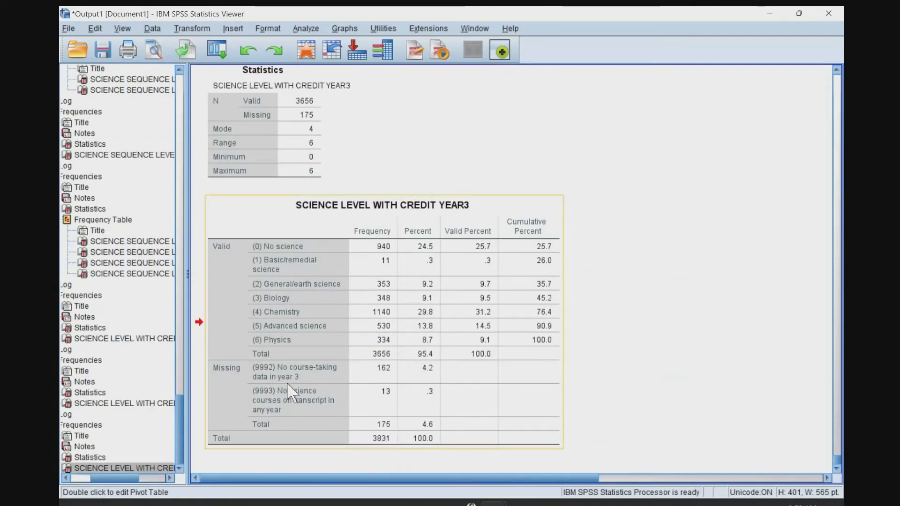
{"action": "key", "text": "alt+Tab"}
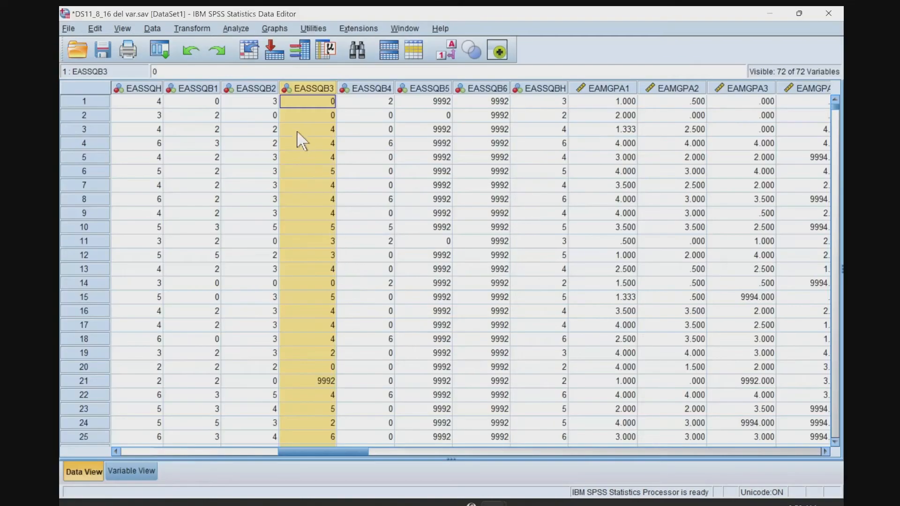
{"action": "left_click", "coordinate": [369, 89]}
{"action": "right_click", "coordinate": [368, 90]}
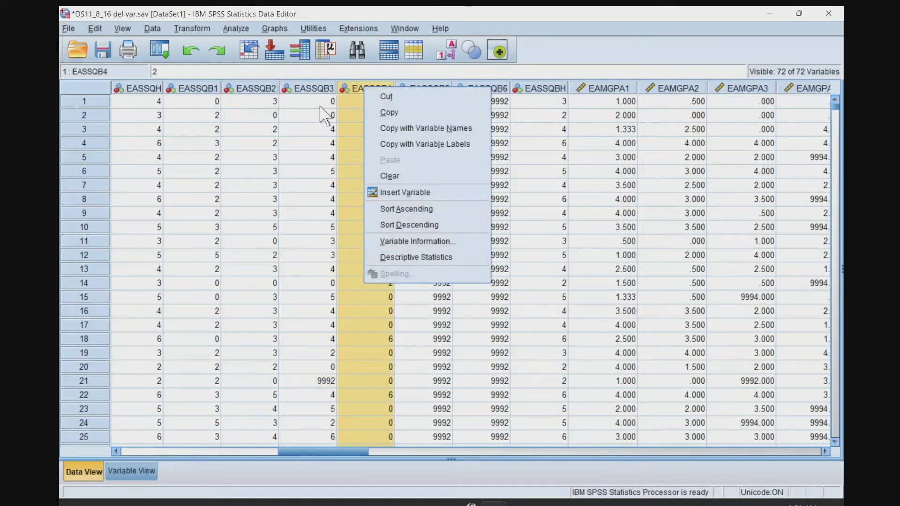
{"action": "left_click", "coordinate": [312, 89]}
{"action": "left_click", "coordinate": [352, 91], "text": "shift"}
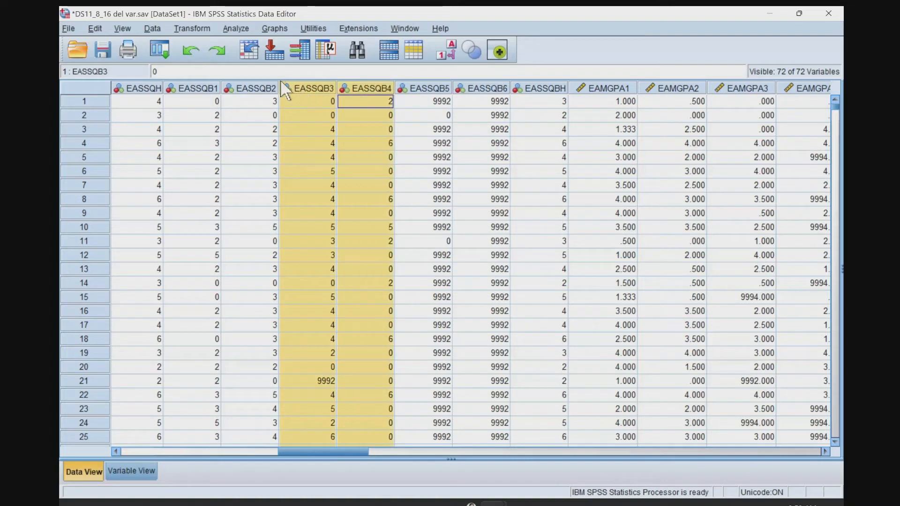
{"action": "left_click", "coordinate": [354, 118]}
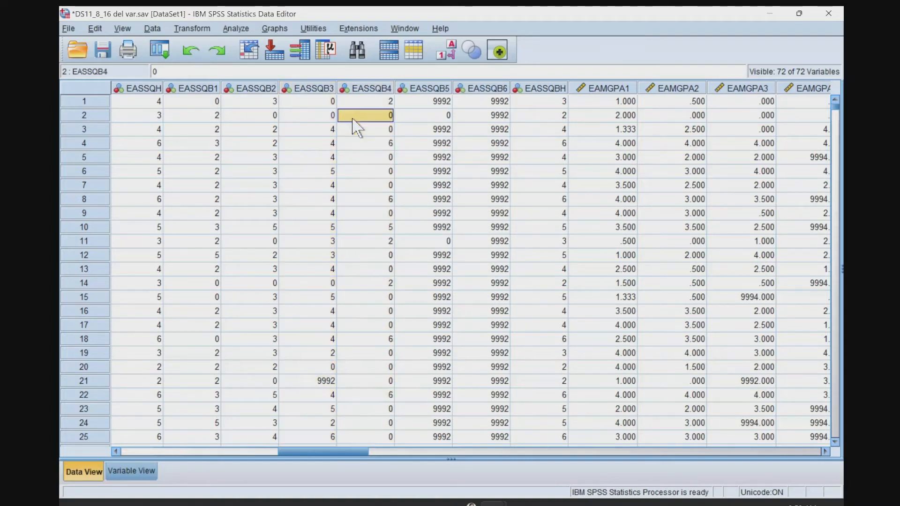
Run descriptive statistics on EASSQB3 and EASSQB4 together and review the missing codes in both frequency tables.
{"action": "left_click", "coordinate": [316, 93]}
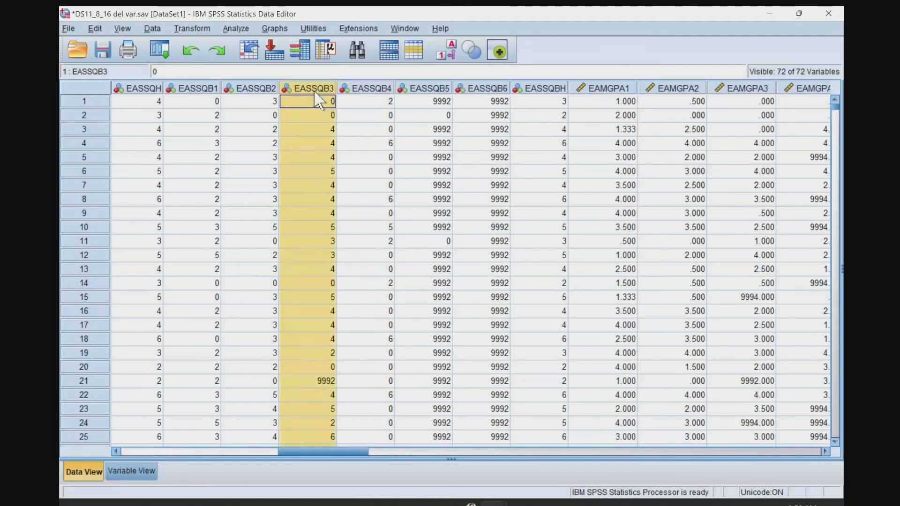
{"action": "left_click", "coordinate": [356, 93], "text": "shift"}
{"action": "right_click", "coordinate": [359, 96]}
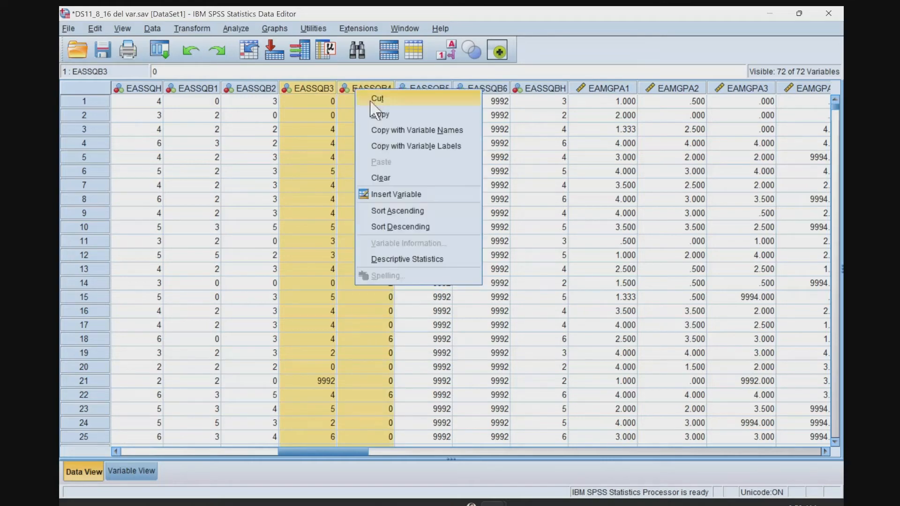
{"action": "left_click", "coordinate": [394, 260]}
{"action": "scroll", "coordinate": [387, 271], "scroll_direction": "down", "scroll_amount": 5}
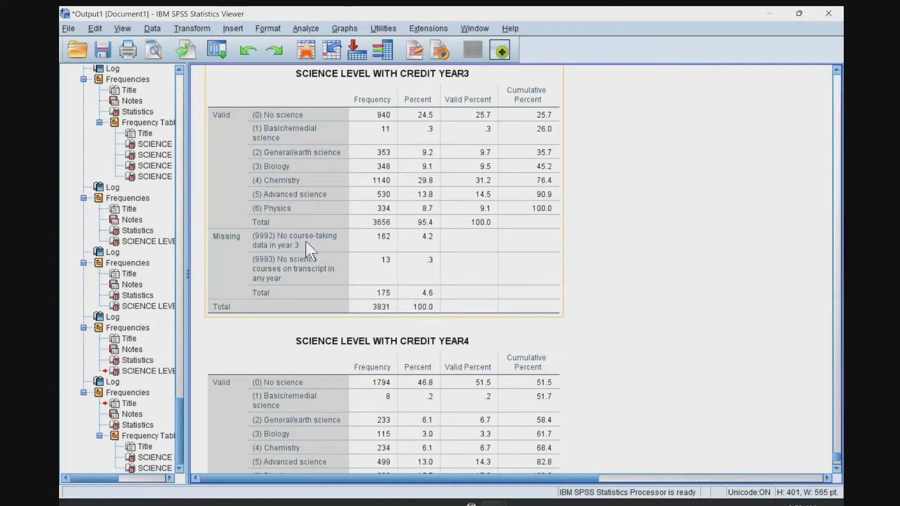
{"action": "scroll", "coordinate": [310, 253], "scroll_direction": "down", "scroll_amount": 3}
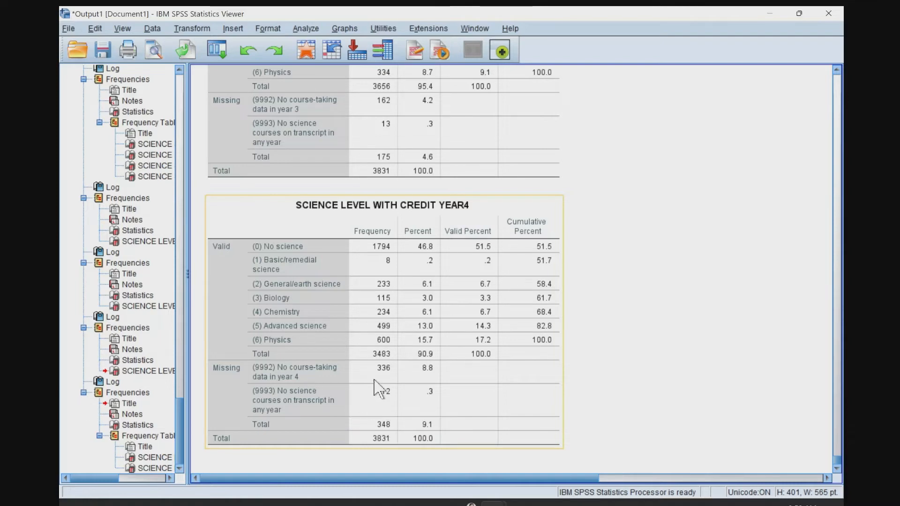
Set up Recode into Same Variables with EASSQB3 and EASSQB4 replacing EASSQB2, and open the old and new values.
{"action": "key", "text": "alt+Tab"}
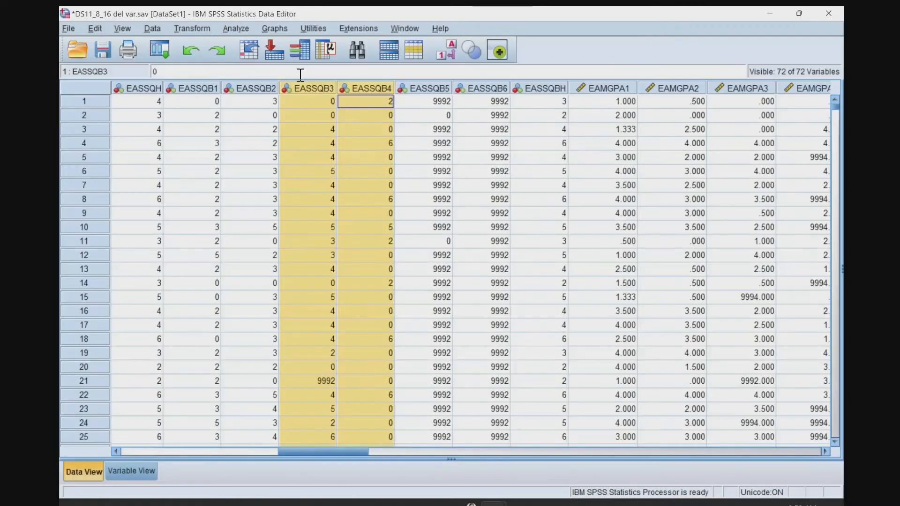
{"action": "left_click", "coordinate": [184, 29]}
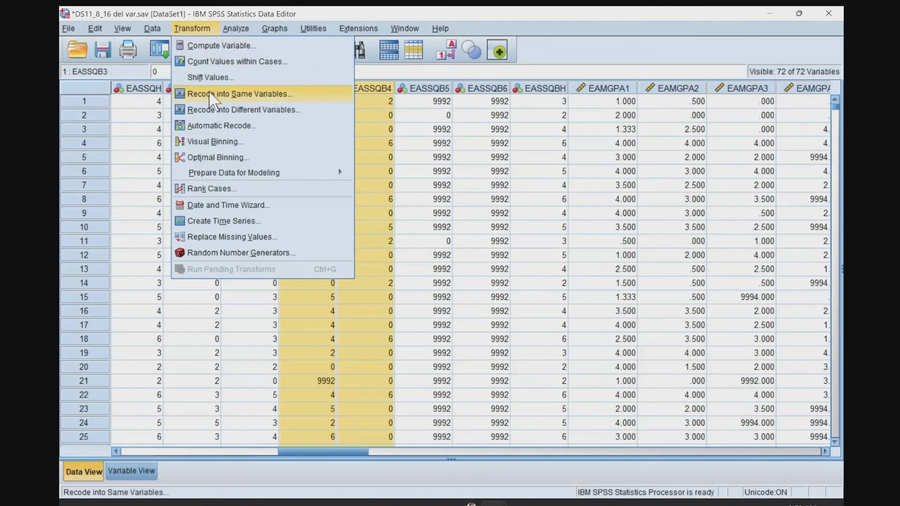
{"action": "left_click", "coordinate": [221, 93]}
{"action": "left_click", "coordinate": [434, 215]}
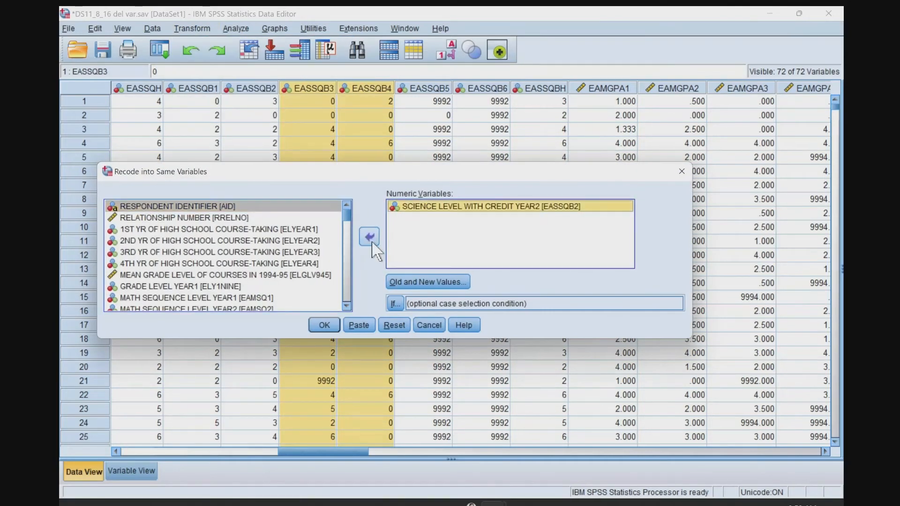
{"action": "left_click", "coordinate": [369, 236]}
{"action": "scroll", "coordinate": [301, 278], "scroll_direction": "down", "scroll_amount": 1}
{"action": "left_click", "coordinate": [281, 287]}
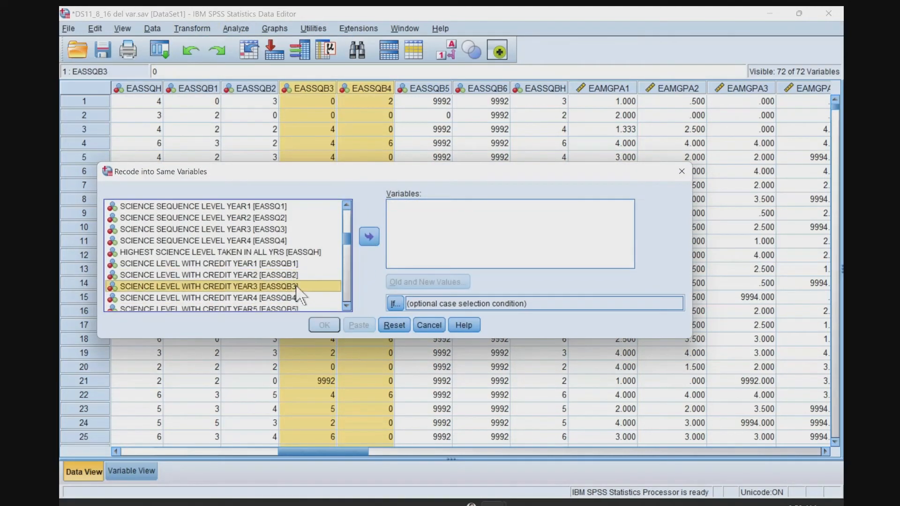
{"action": "left_click", "coordinate": [297, 298], "text": "shift"}
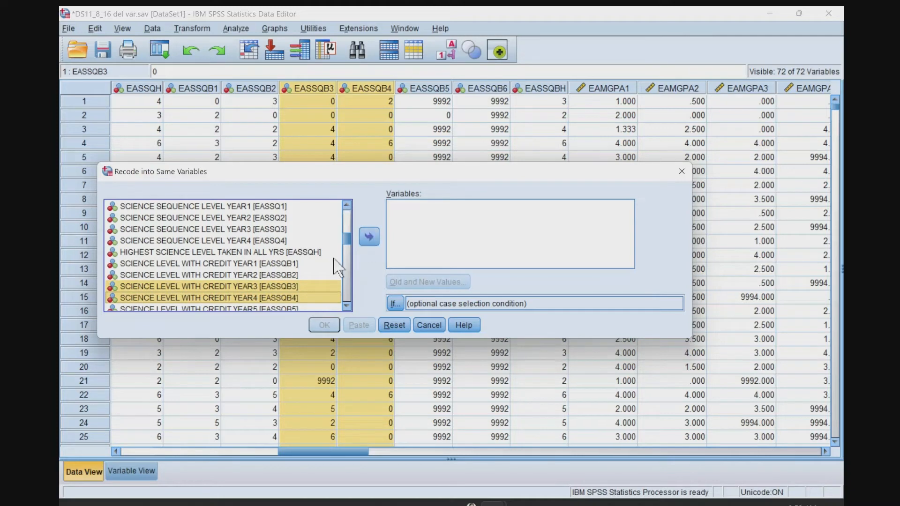
{"action": "left_click", "coordinate": [286, 288]}
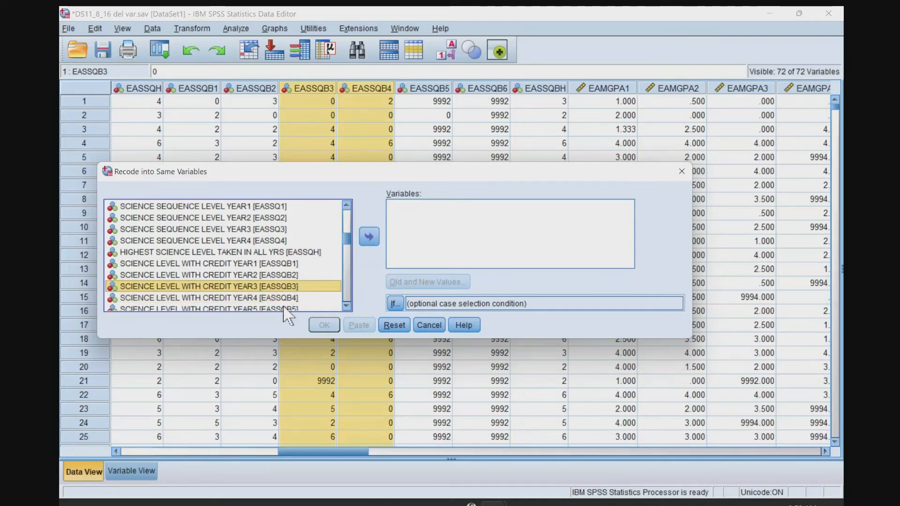
{"action": "left_click", "coordinate": [298, 298], "text": "shift"}
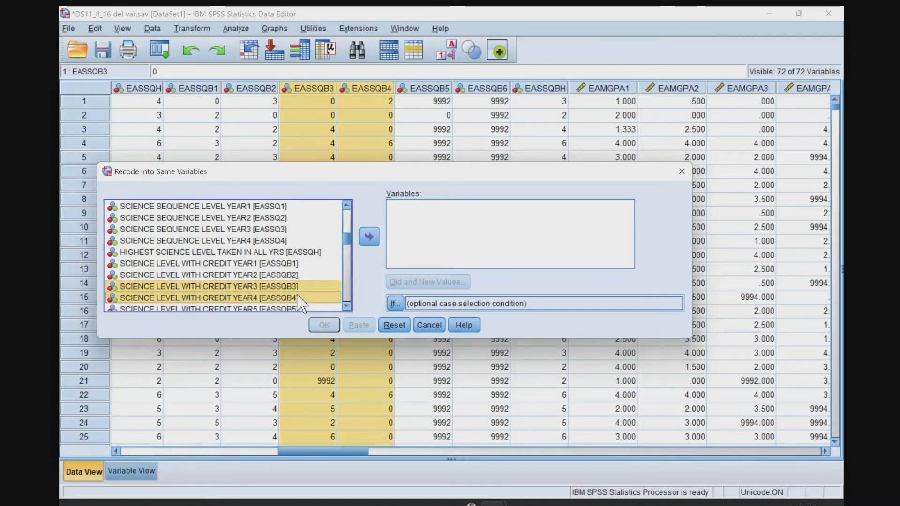
{"action": "left_click", "coordinate": [369, 236]}
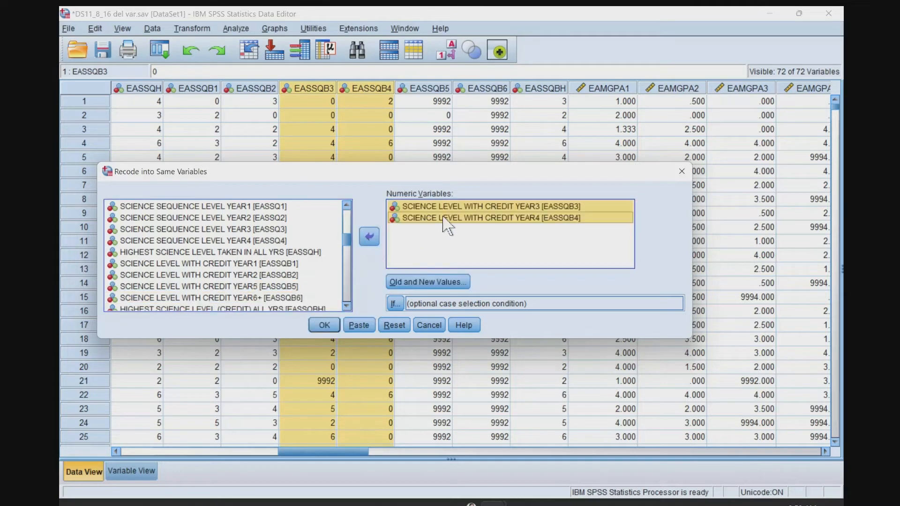
{"action": "left_click", "coordinate": [429, 281]}
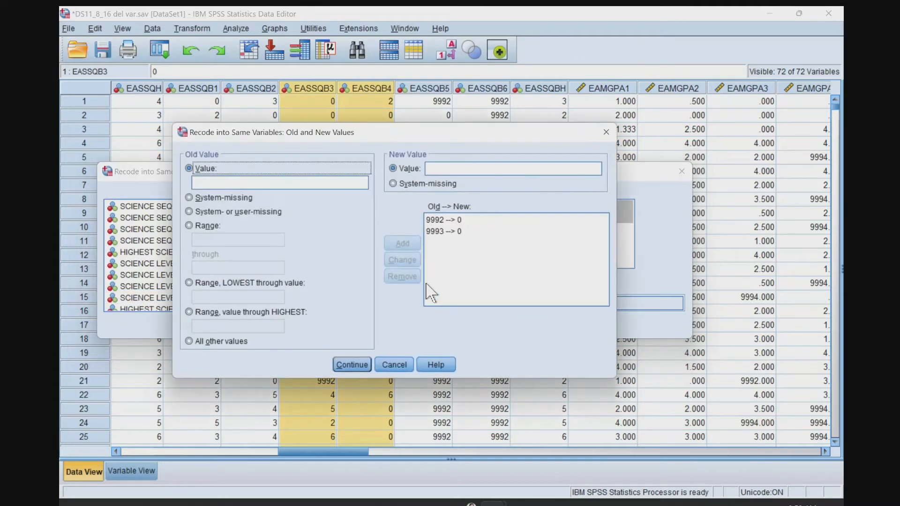
Review the existing 9992 and 9993 recode rules and remove both from the old and new values.
{"action": "left_click", "coordinate": [440, 220]}
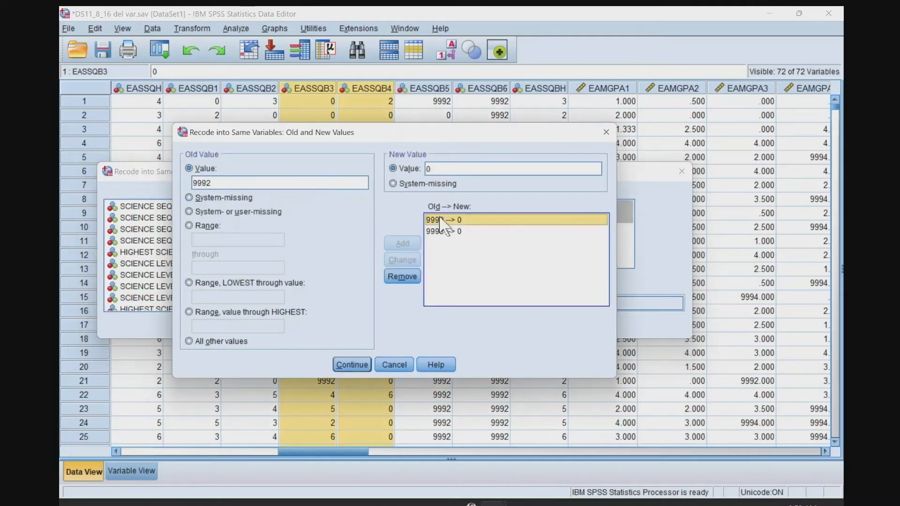
{"action": "left_click", "coordinate": [436, 233]}
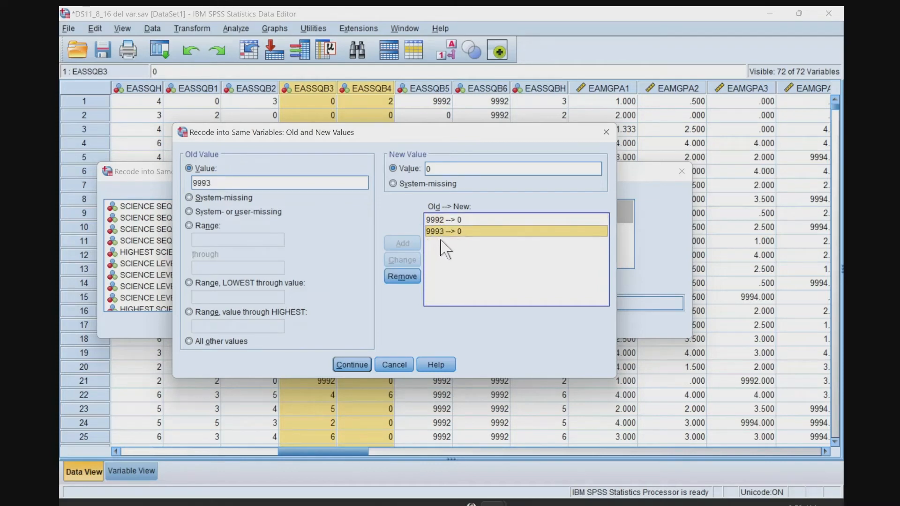
{"action": "left_click", "coordinate": [406, 277]}
{"action": "left_click", "coordinate": [443, 220]}
{"action": "left_click", "coordinate": [402, 278]}
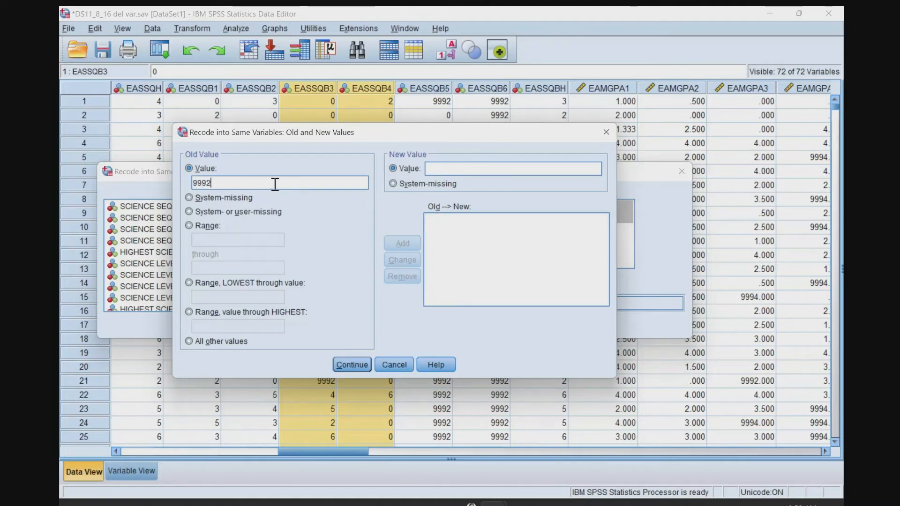
Define recode rules turning 9992 into 0 and 9993 into 0, and run the recode on EASSQB3 and EASSQB4.
{"action": "left_click", "coordinate": [494, 169]}
{"action": "type", "text": "0"}
{"action": "left_click", "coordinate": [402, 243]}
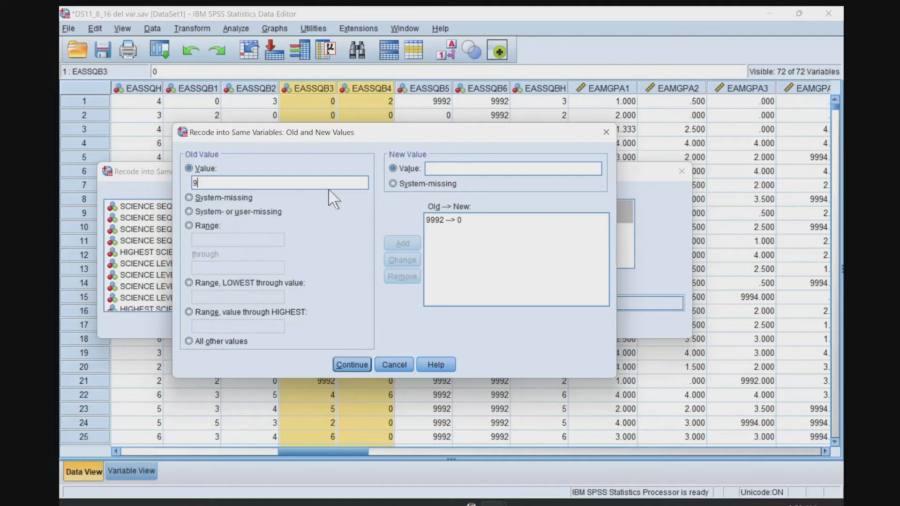
{"action": "type", "text": "9993"}
{"action": "left_click", "coordinate": [445, 170]}
{"action": "type", "text": "0"}
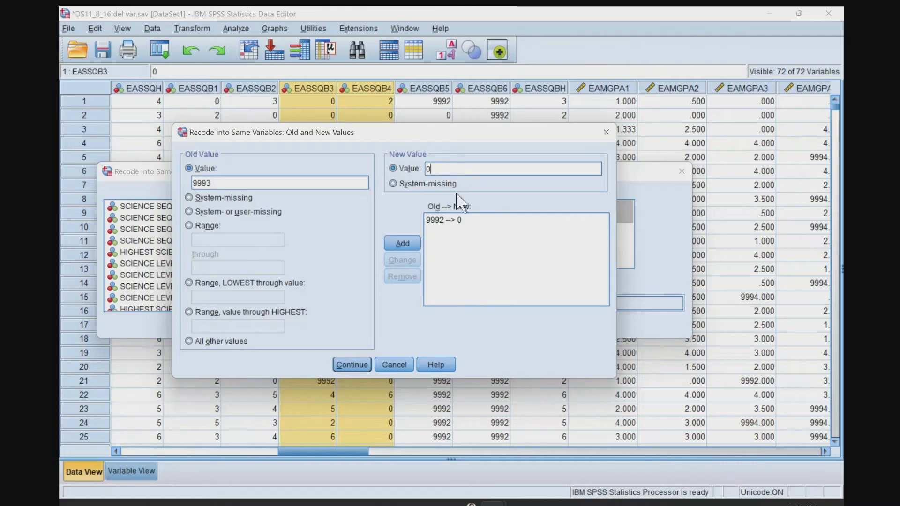
{"action": "left_click", "coordinate": [404, 242]}
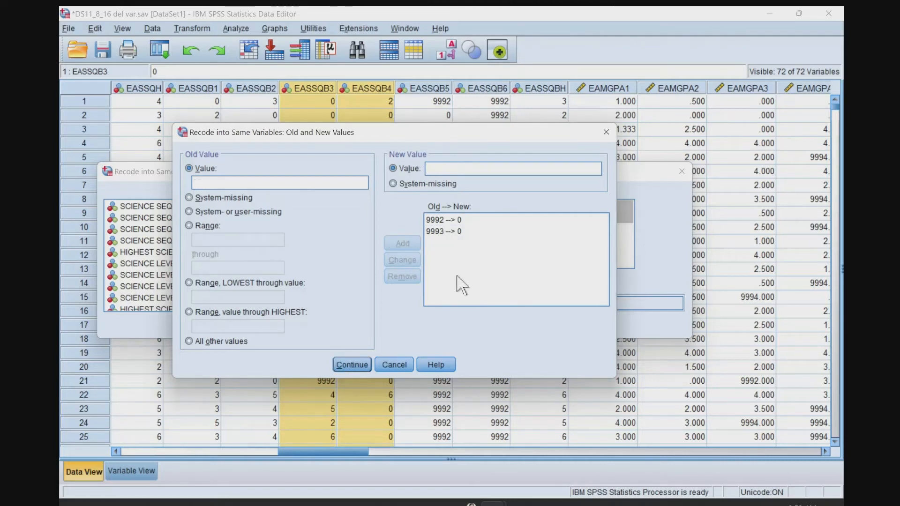
{"action": "left_click", "coordinate": [342, 363]}
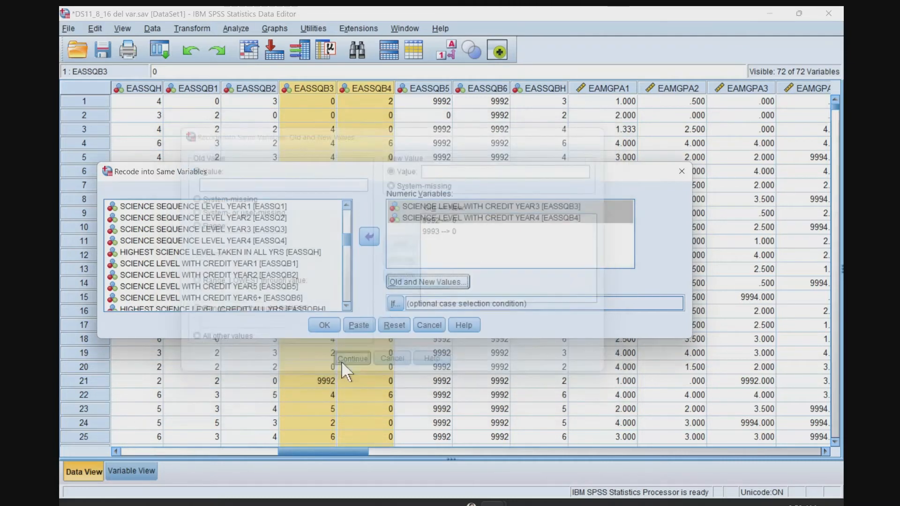
{"action": "left_click", "coordinate": [323, 325]}
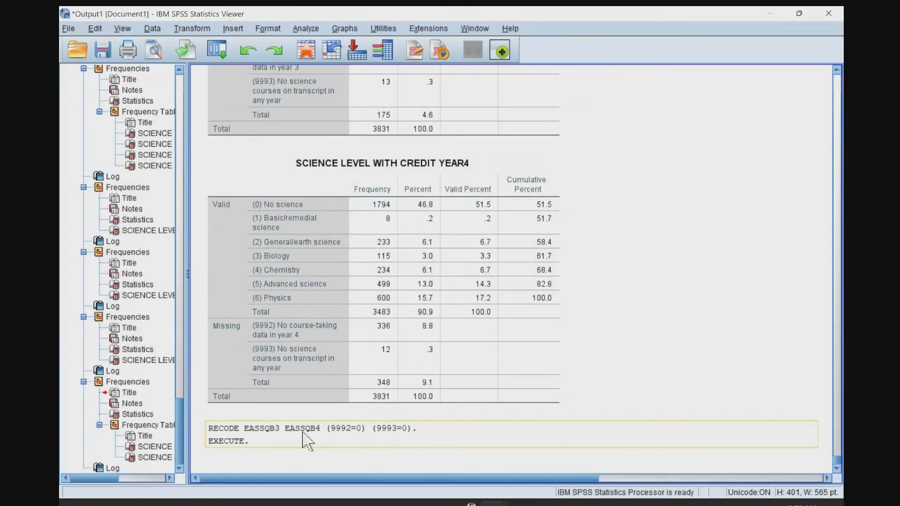
Run descriptive statistics on the recoded EASSQB3 and EASSQB4 and check both frequency tables for remaining missing codes.
{"action": "key", "text": "alt+Tab"}
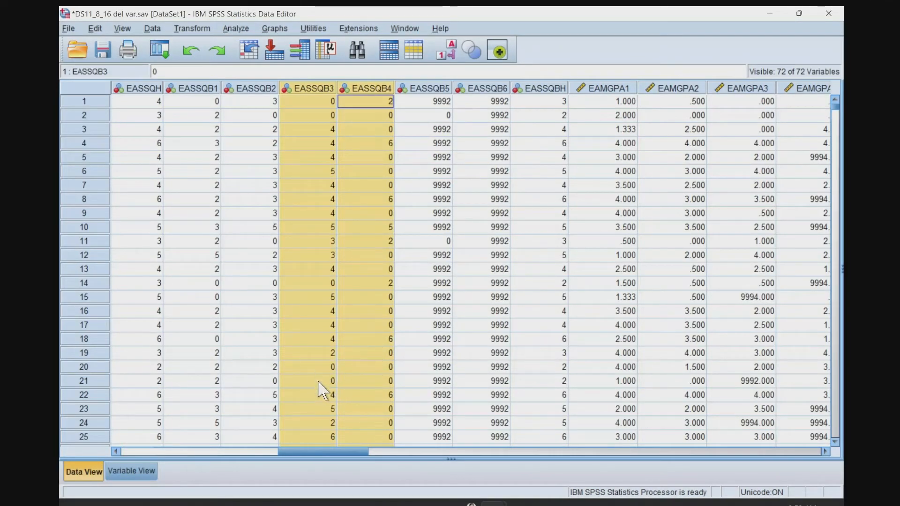
{"action": "right_click", "coordinate": [379, 89]}
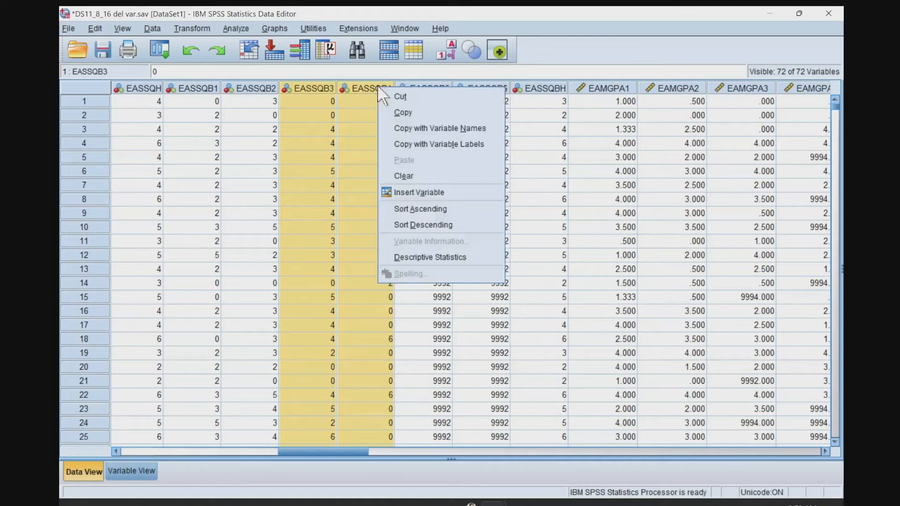
{"action": "left_click", "coordinate": [410, 261]}
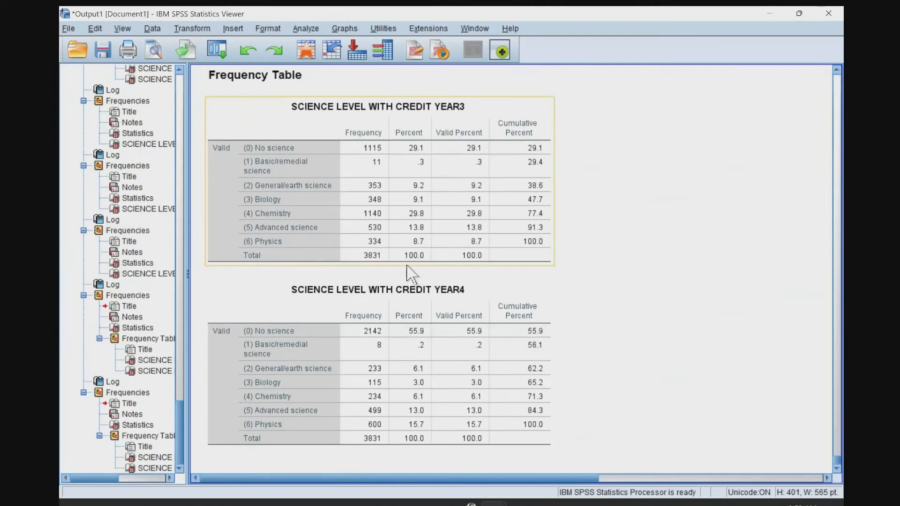
{"action": "left_click", "coordinate": [337, 375]}
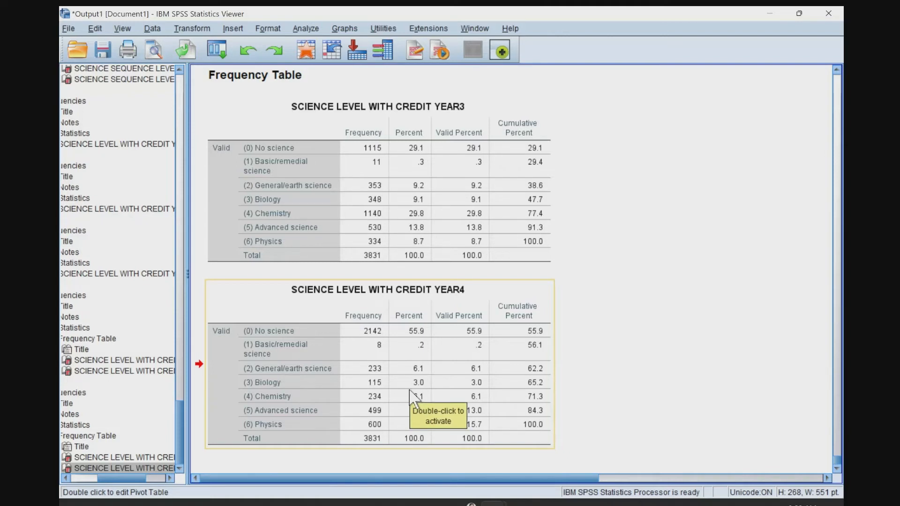
Run descriptive statistics on EAMGPA1 and review its statistics alongside the highest science level (credit) and yearly math GPA tables.
{"action": "mouse_move", "coordinate": [549, 503]}
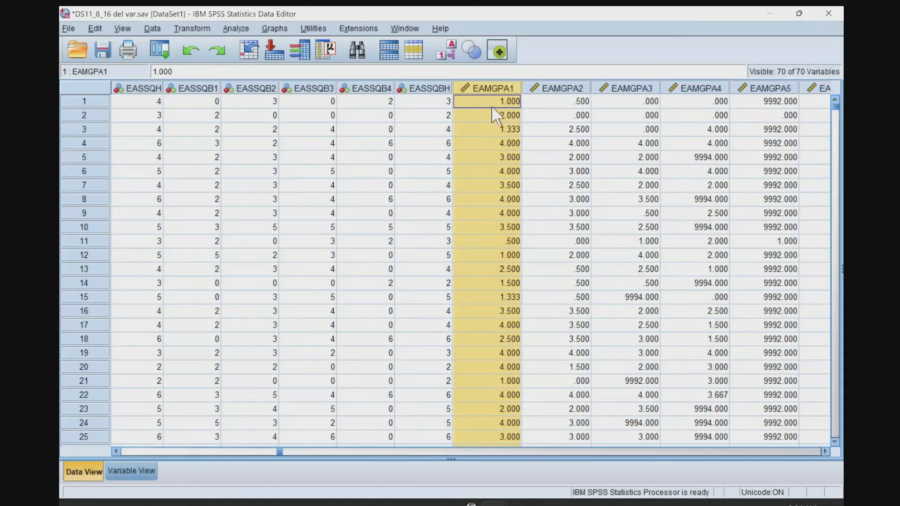
{"action": "right_click", "coordinate": [486, 89]}
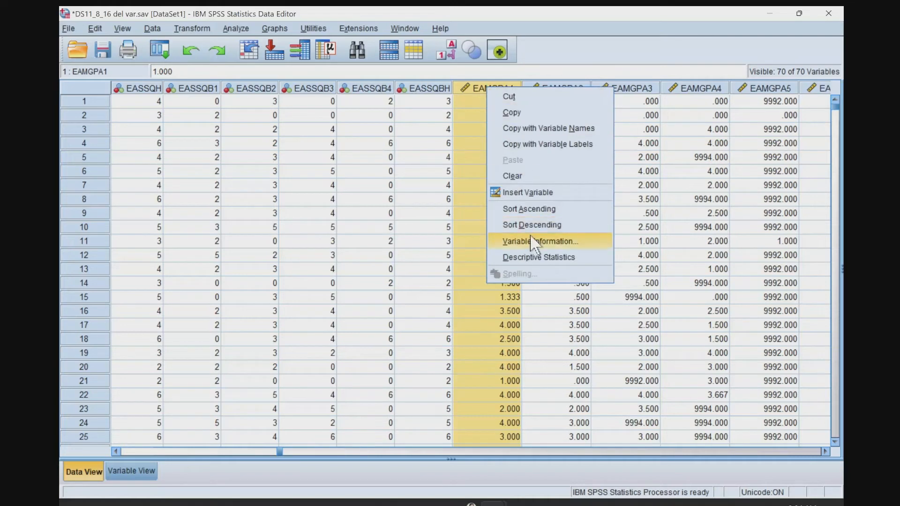
{"action": "left_click", "coordinate": [532, 259]}
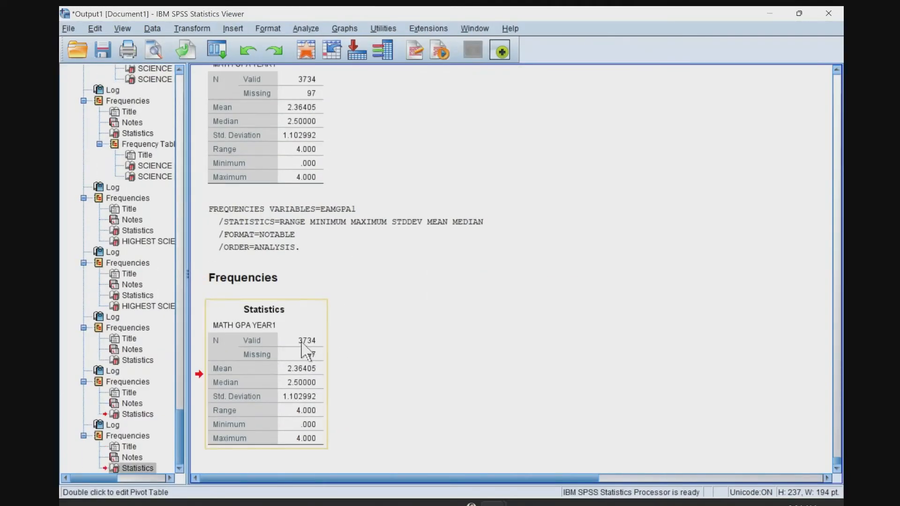
{"action": "scroll", "coordinate": [434, 300], "scroll_direction": "up", "scroll_amount": 10}
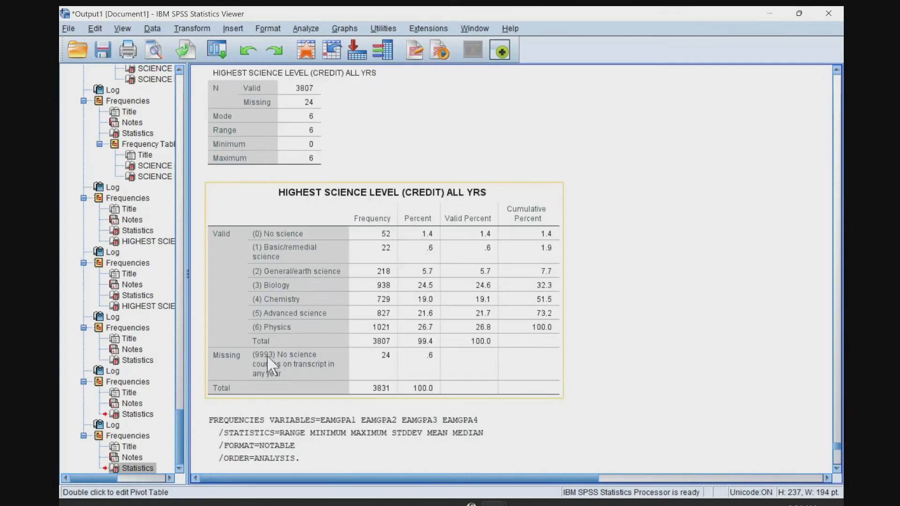
{"action": "left_click", "coordinate": [273, 366]}
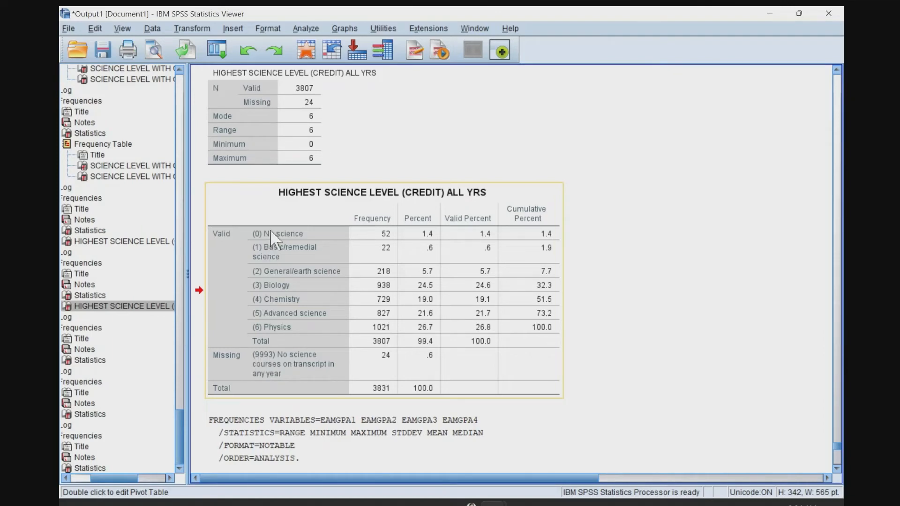
{"action": "scroll", "coordinate": [307, 302], "scroll_direction": "down", "scroll_amount": 10}
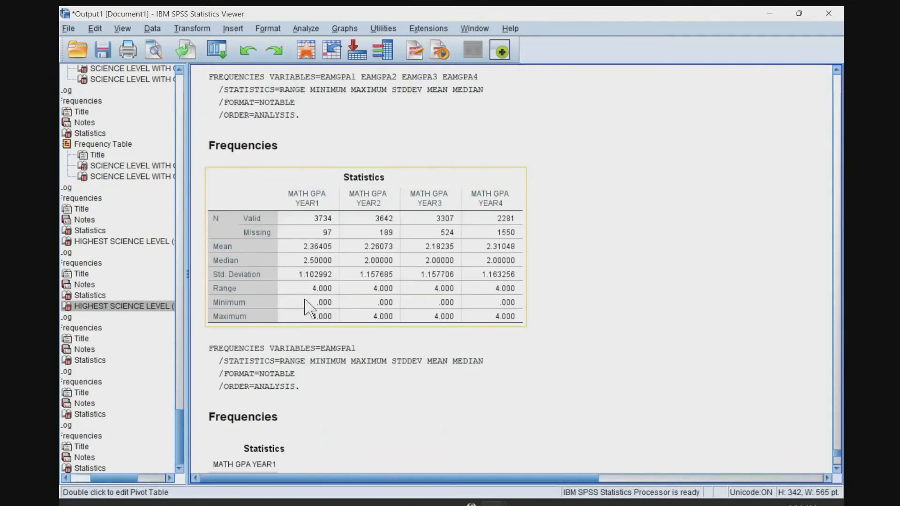
{"action": "left_click", "coordinate": [299, 354]}
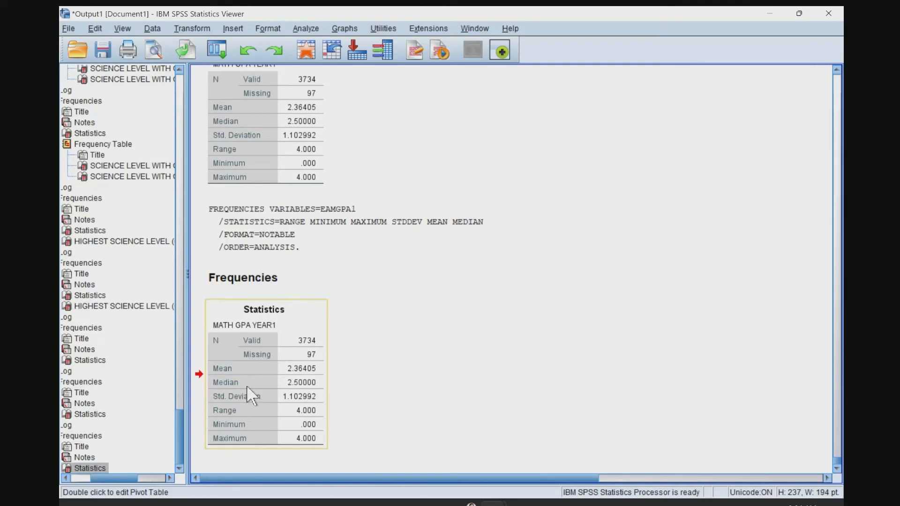
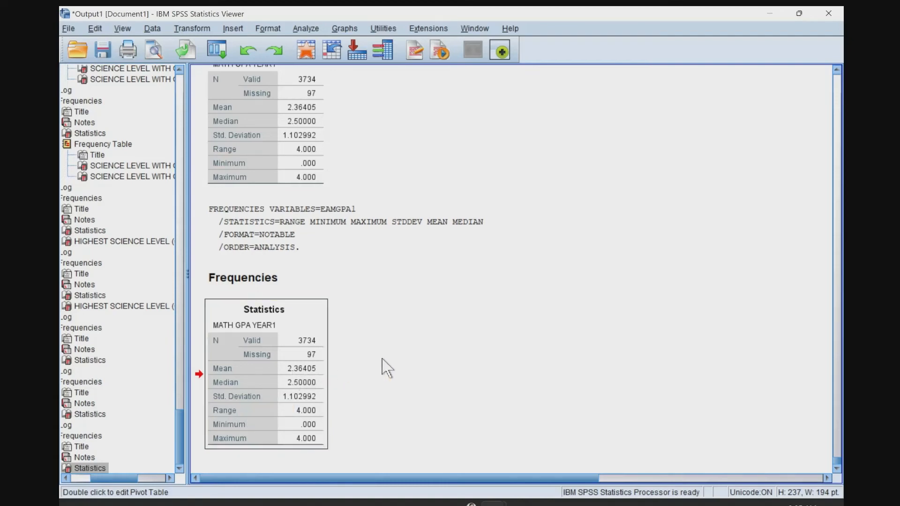
Set up a recode into same variables for EAMGPA1, replacing EASSQB3 and EASSQB4 in the variable list.
{"action": "key", "text": "alt+Tab"}
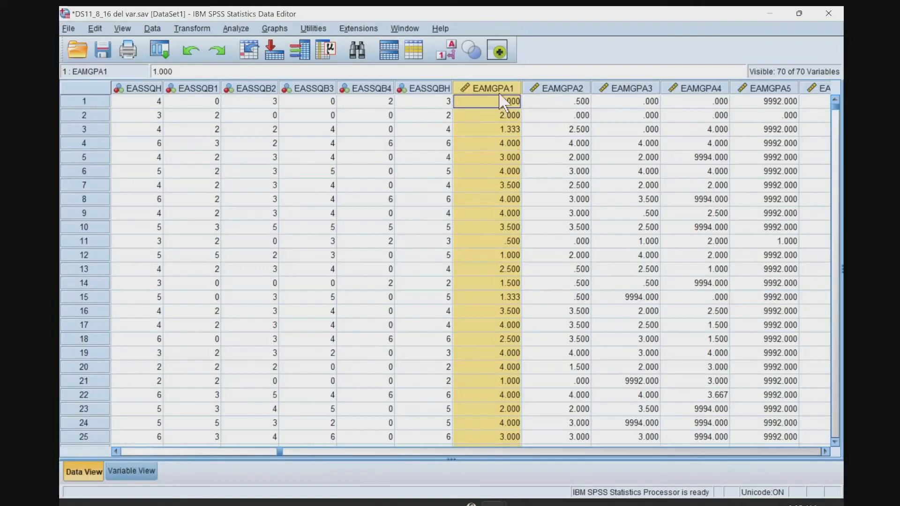
{"action": "left_click", "coordinate": [192, 28]}
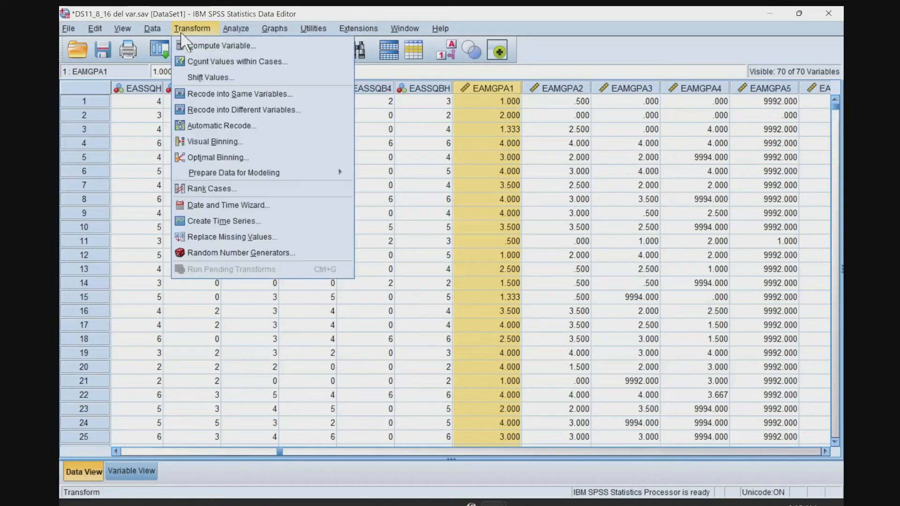
{"action": "left_click", "coordinate": [212, 94]}
{"action": "left_click", "coordinate": [421, 210], "text": "shift"}
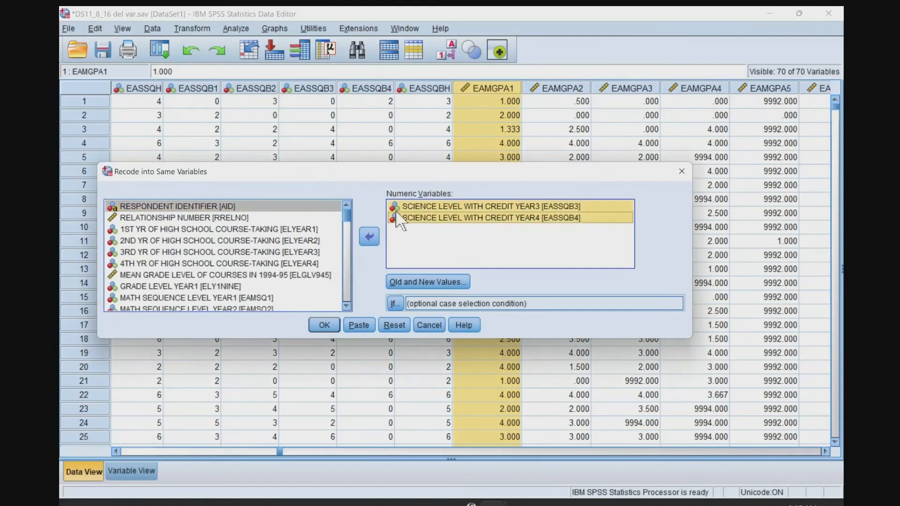
{"action": "left_click", "coordinate": [369, 236]}
{"action": "scroll", "coordinate": [249, 271], "scroll_direction": "down", "scroll_amount": 1}
{"action": "scroll", "coordinate": [248, 274], "scroll_direction": "down", "scroll_amount": 1}
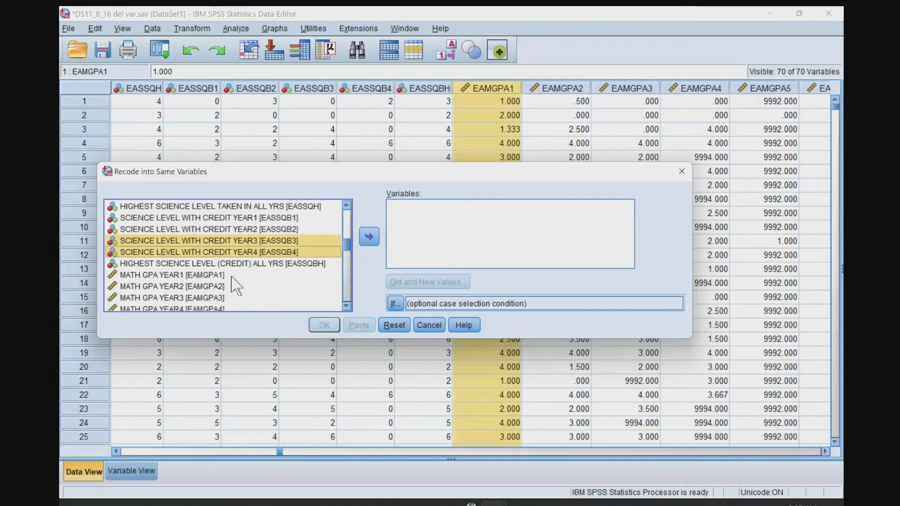
{"action": "left_click", "coordinate": [210, 275]}
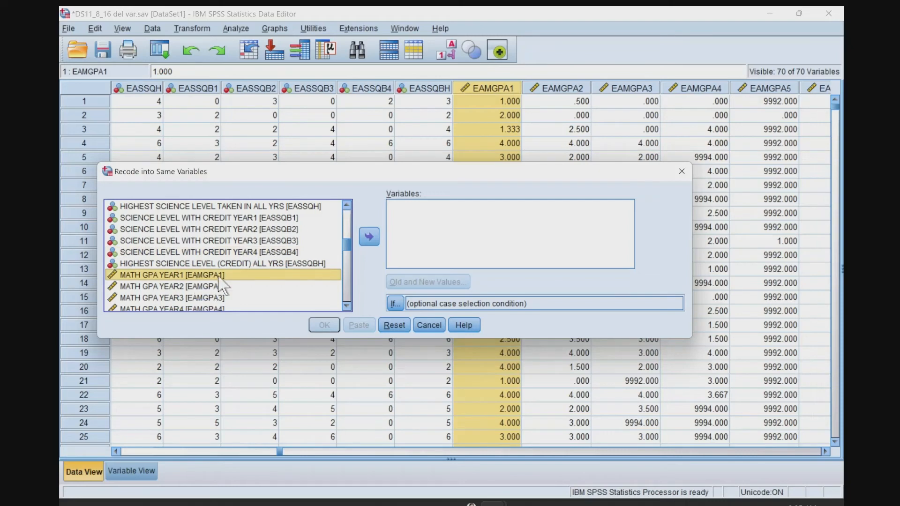
{"action": "left_click", "coordinate": [369, 237]}
Remove the 9992 and 9993 to 0 rules from the recode's old and new values.
{"action": "left_click", "coordinate": [428, 281]}
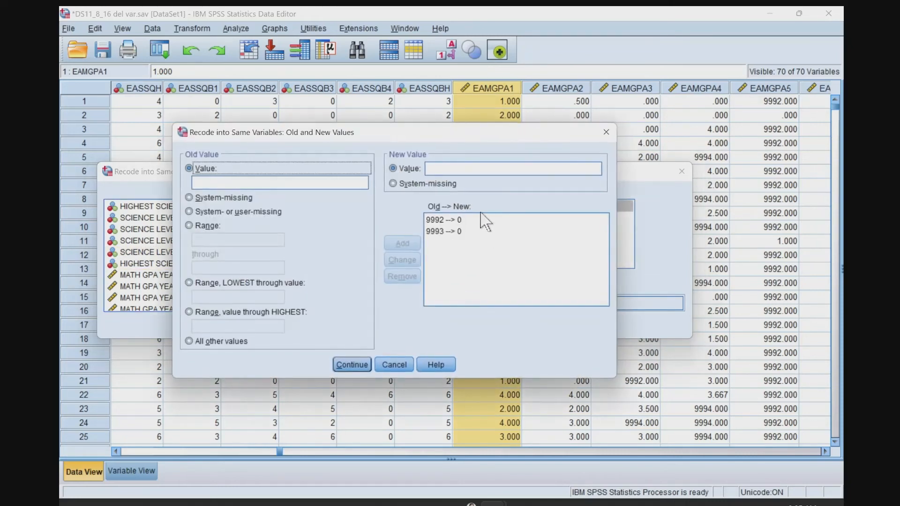
{"action": "left_click", "coordinate": [443, 223]}
{"action": "left_click", "coordinate": [402, 277]}
{"action": "left_click", "coordinate": [445, 220]}
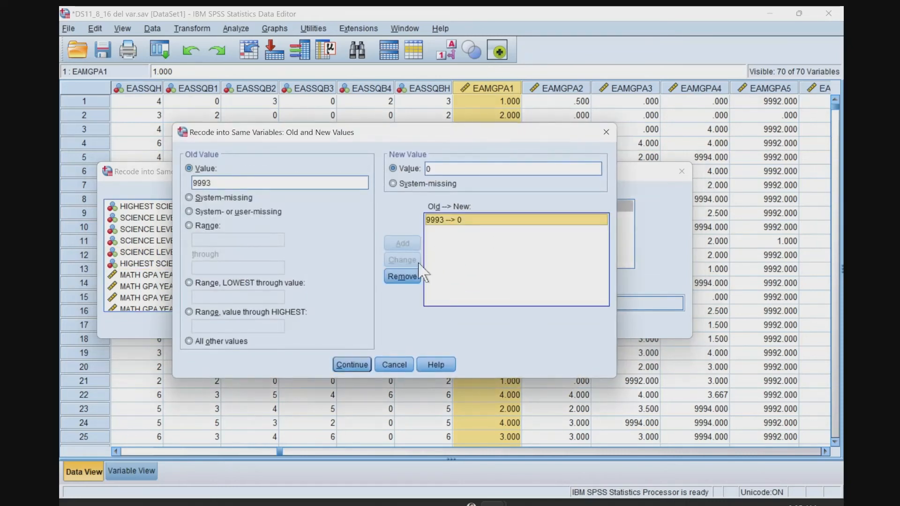
{"action": "left_click", "coordinate": [402, 276]}
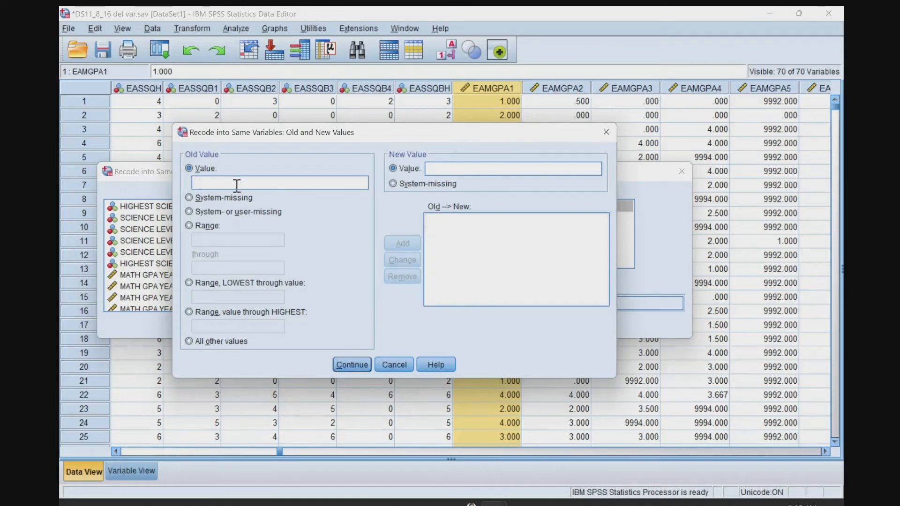
Try to fill the missing EAMGPA1 values by recoding system-missing to 2.36 and running the recode.
{"action": "left_click", "coordinate": [217, 198]}
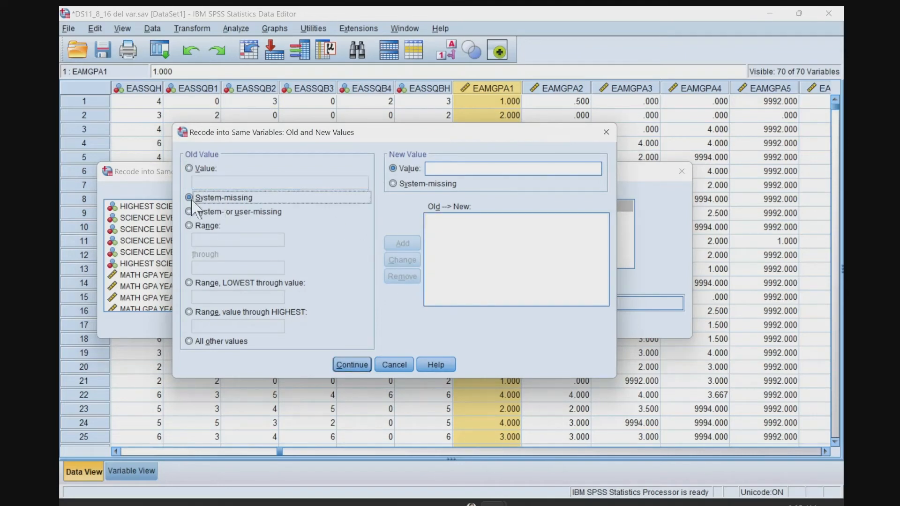
{"action": "left_click", "coordinate": [437, 170]}
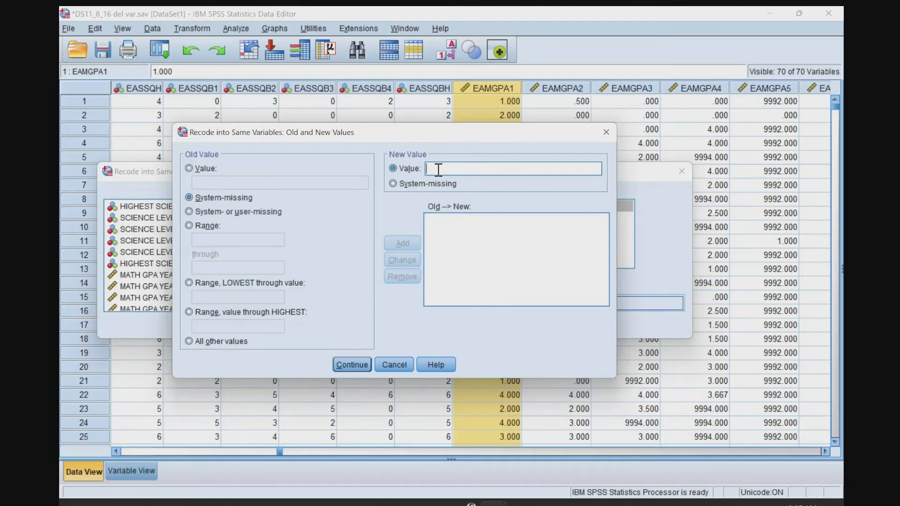
{"action": "type", "text": "2.36"}
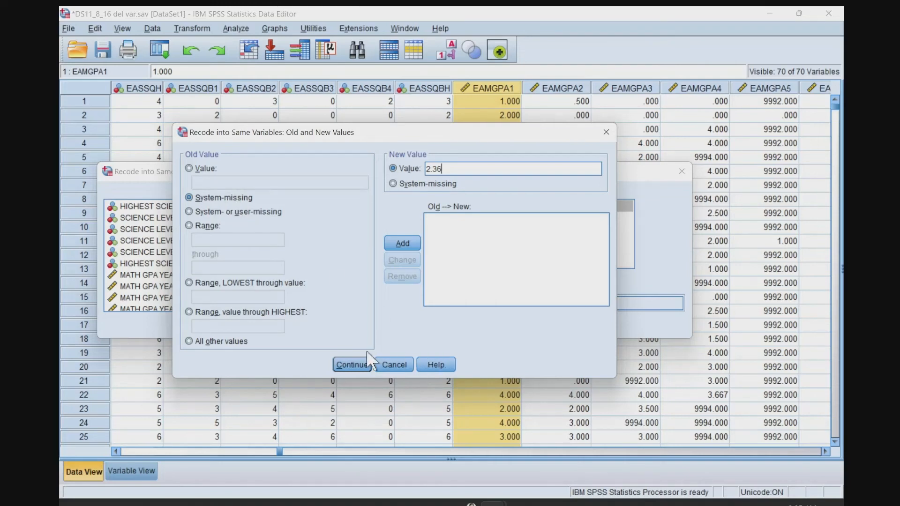
{"action": "left_click", "coordinate": [402, 243]}
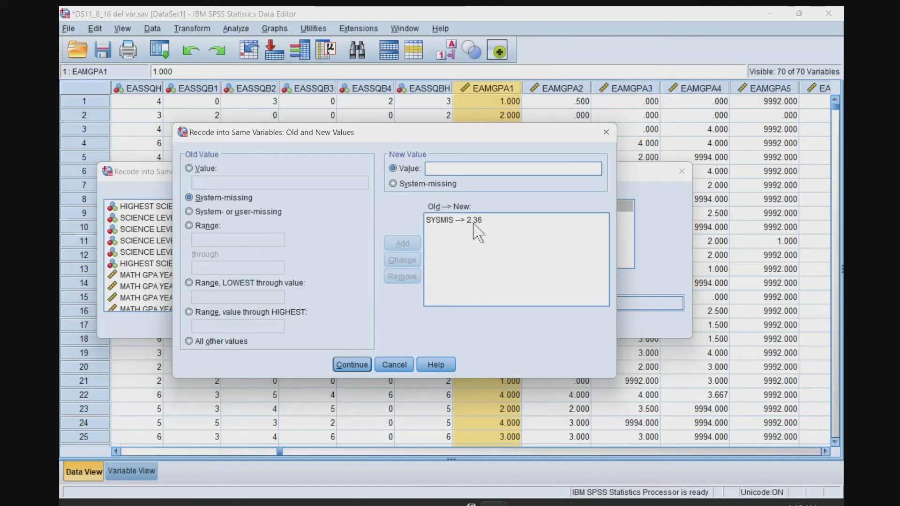
{"action": "left_click", "coordinate": [351, 366]}
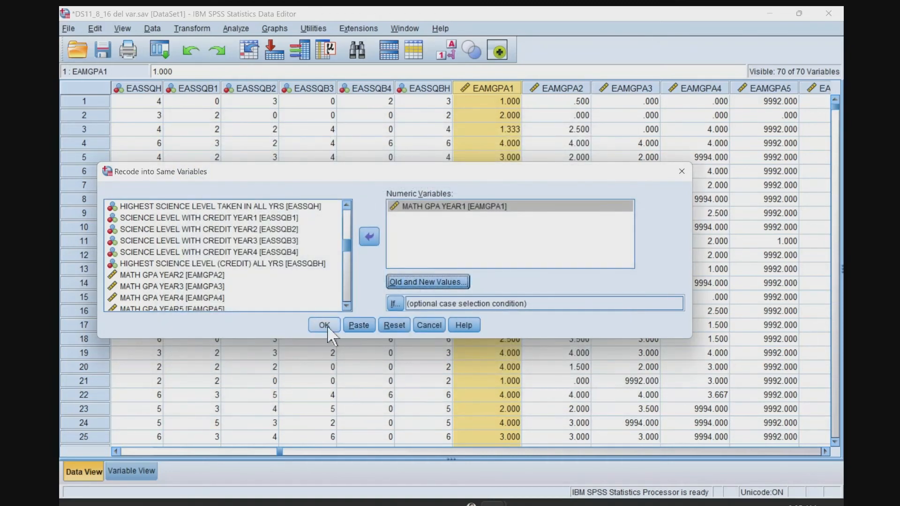
{"action": "left_click", "coordinate": [324, 325]}
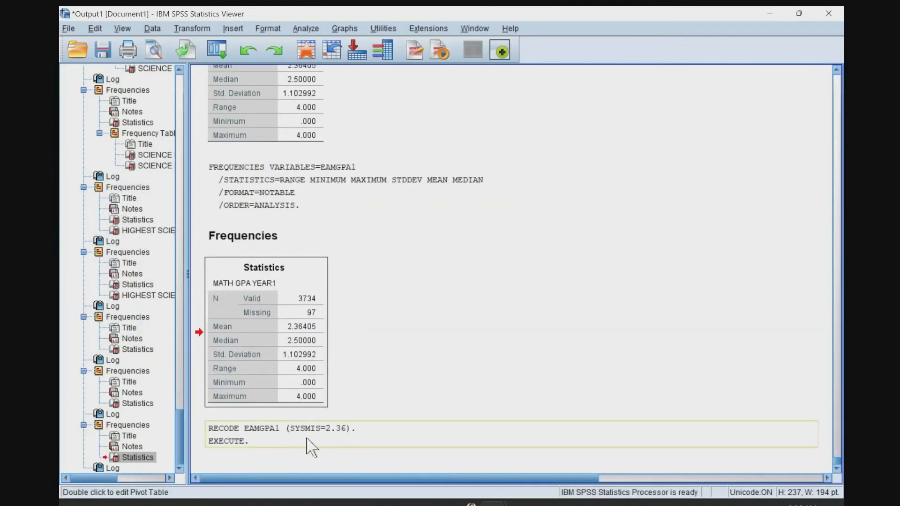
Run descriptive statistics on EAMGPA1 again and check its valid and missing counts.
{"action": "left_click", "coordinate": [272, 437]}
{"action": "key", "text": "alt+Tab"}
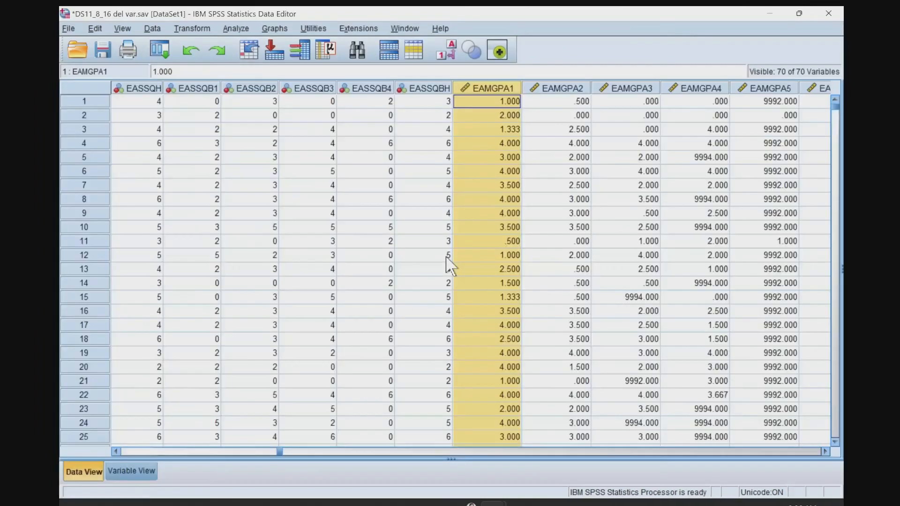
{"action": "right_click", "coordinate": [495, 91]}
{"action": "left_click", "coordinate": [518, 264]}
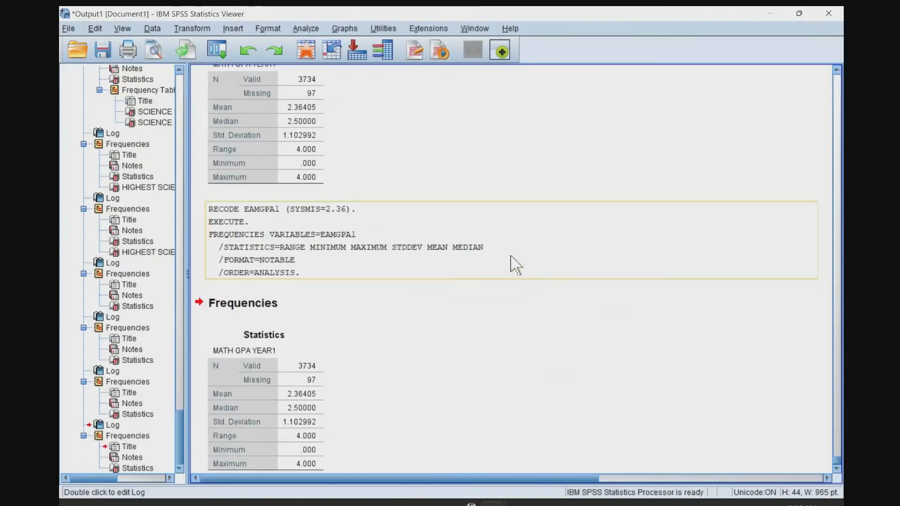
{"action": "left_click", "coordinate": [296, 370]}
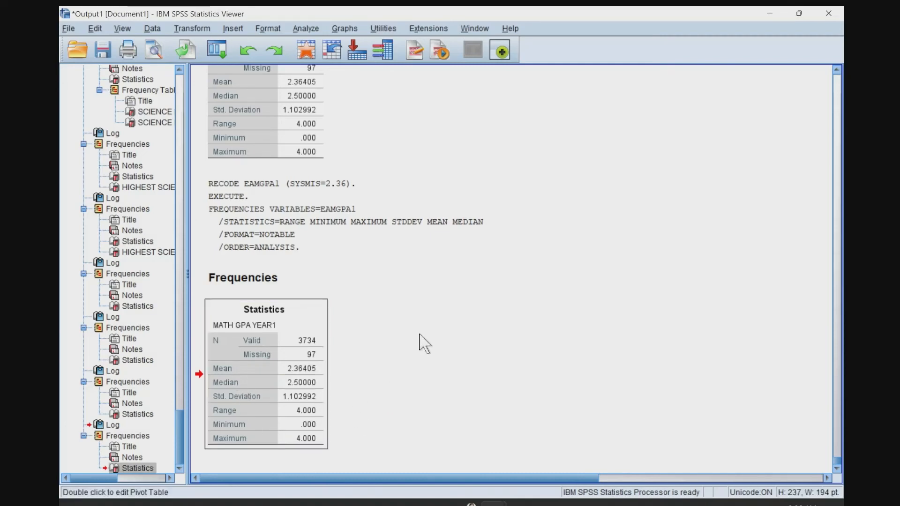
Look through the EAMGPA1 data column for missing codes and compare it with the statistics output.
{"action": "key", "text": "alt+Tab"}
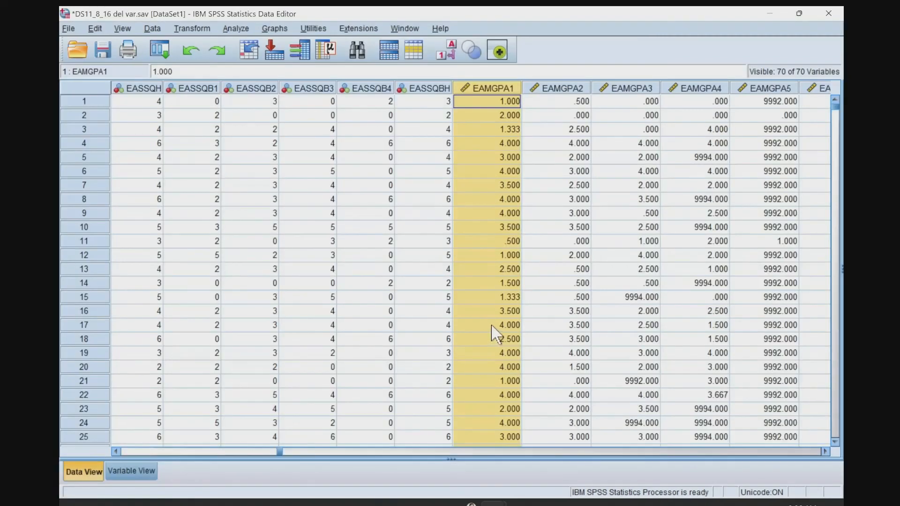
{"action": "scroll", "coordinate": [492, 327], "scroll_direction": "down", "scroll_amount": 12}
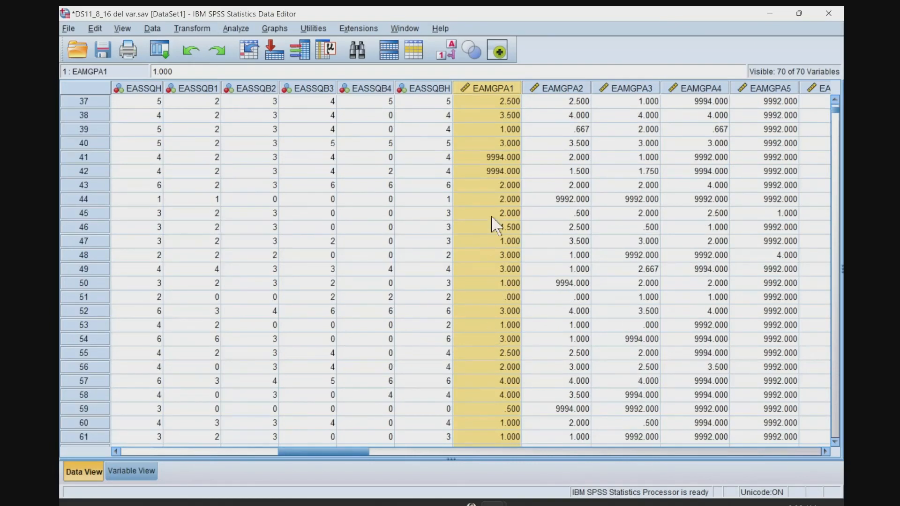
{"action": "left_click", "coordinate": [492, 172]}
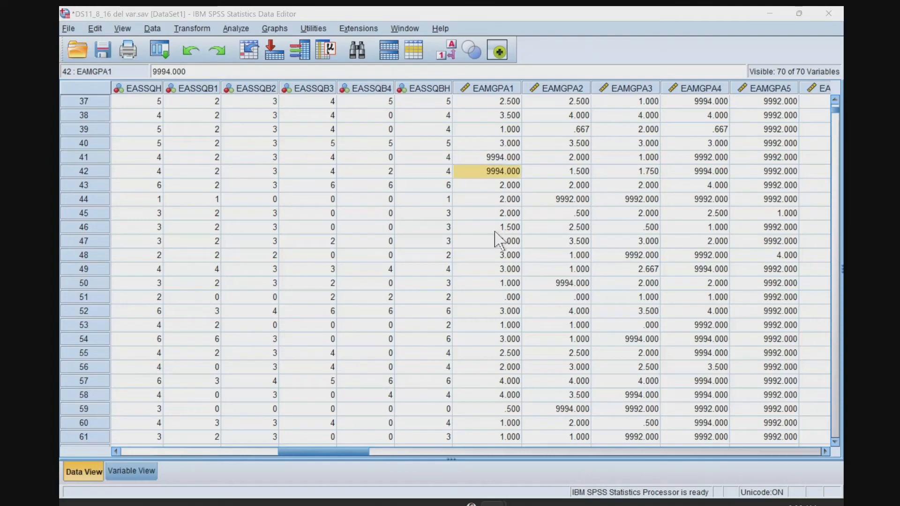
{"action": "key", "text": "alt+Tab"}
{"action": "key", "text": "alt+Tab"}
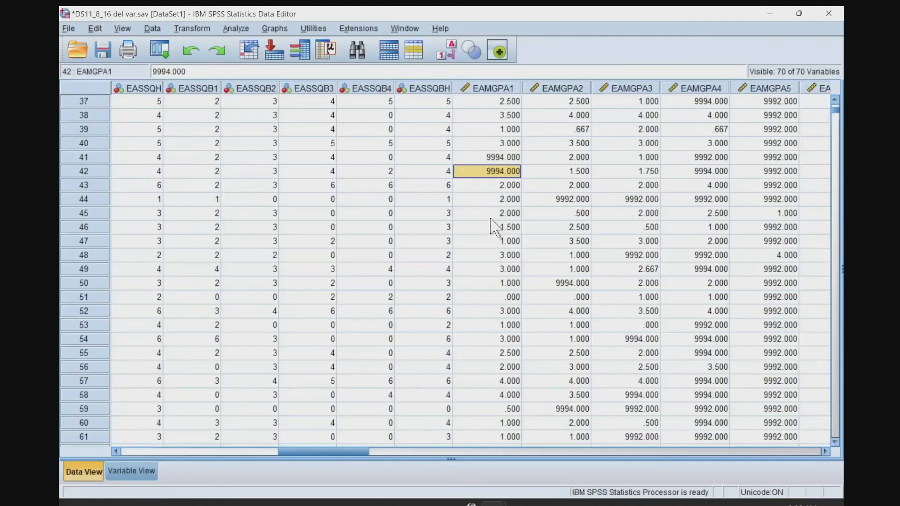
Examine the value labels of EAMGPA1 to find what its missing codes are and what they mean.
{"action": "left_click", "coordinate": [132, 471]}
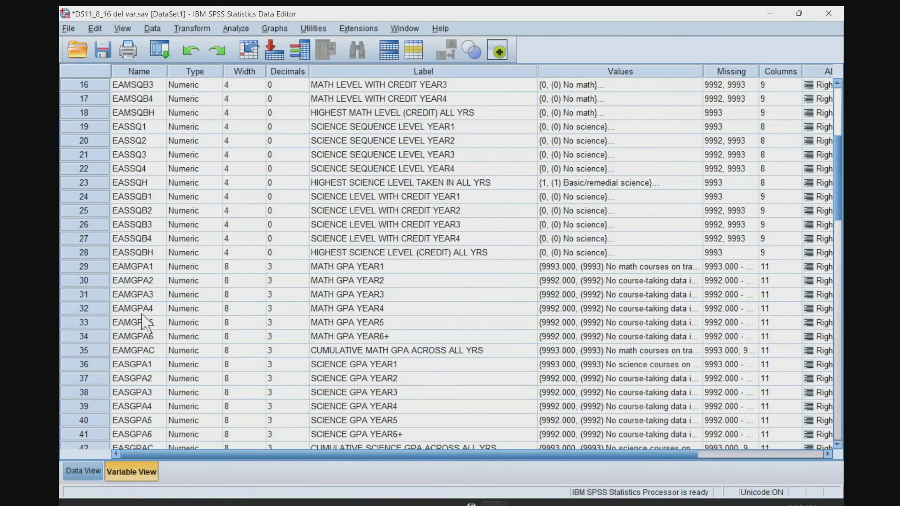
{"action": "left_click", "coordinate": [137, 266]}
{"action": "left_click", "coordinate": [382, 269]}
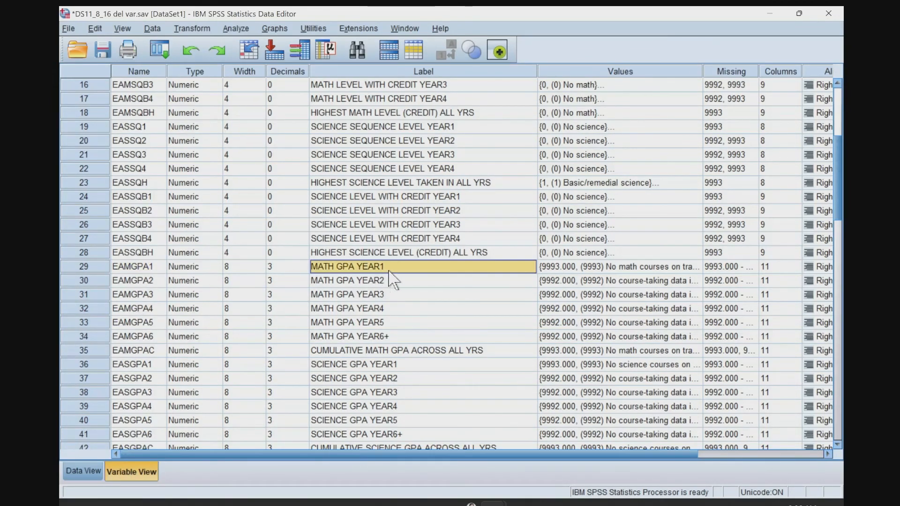
{"action": "left_click", "coordinate": [566, 269]}
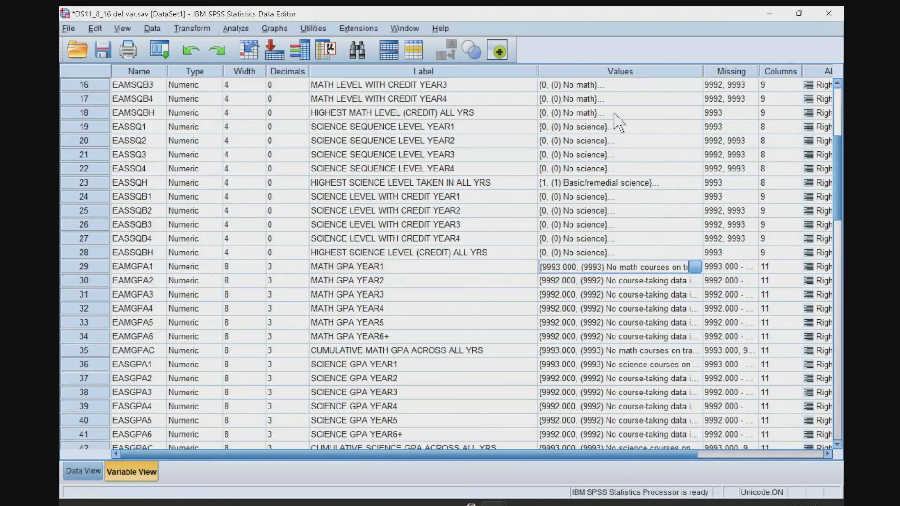
{"action": "left_click", "coordinate": [695, 267]}
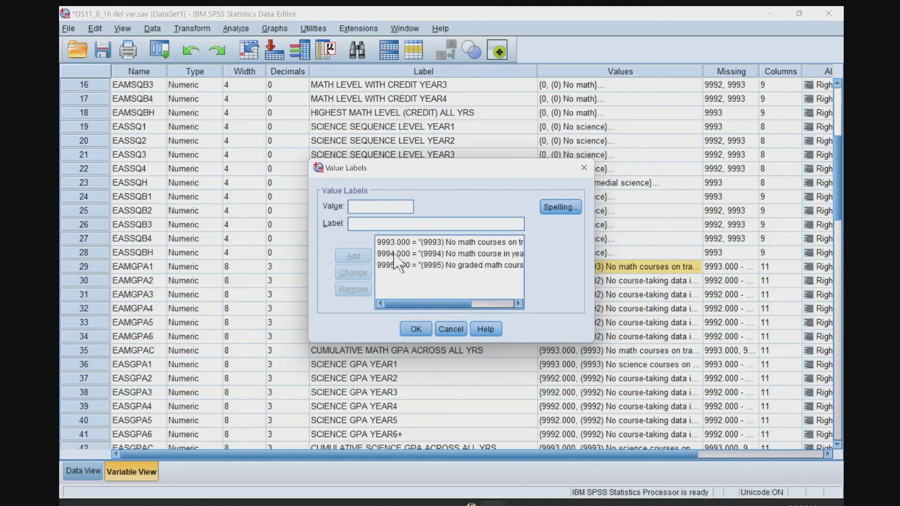
{"action": "left_click", "coordinate": [413, 326]}
Reopen the same-variable recode for EAMGPA1 and remove its system-missing to 2.36 rule.
{"action": "left_click", "coordinate": [84, 472]}
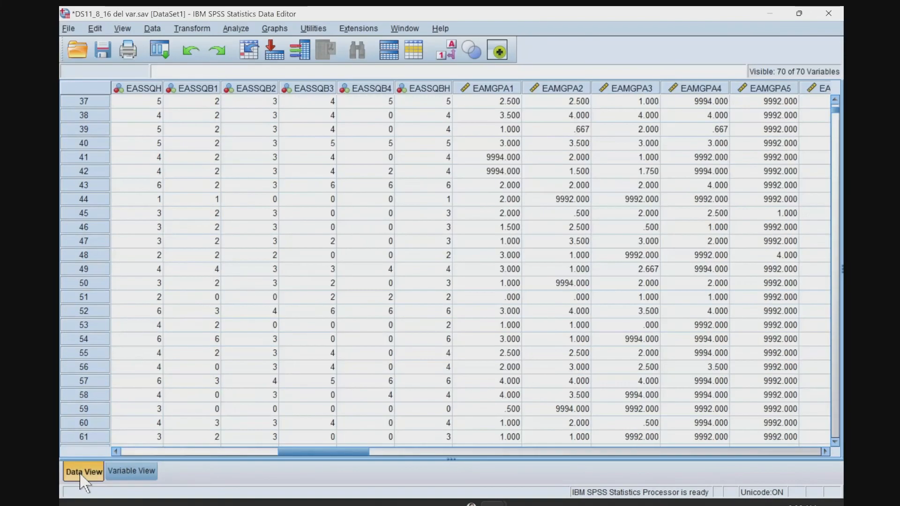
{"action": "left_click", "coordinate": [492, 88]}
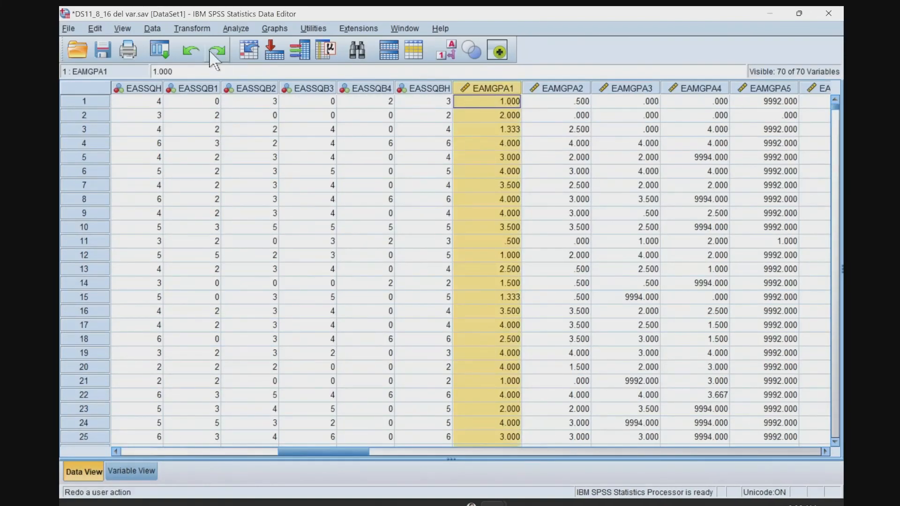
{"action": "left_click", "coordinate": [193, 29]}
{"action": "left_click", "coordinate": [220, 94]}
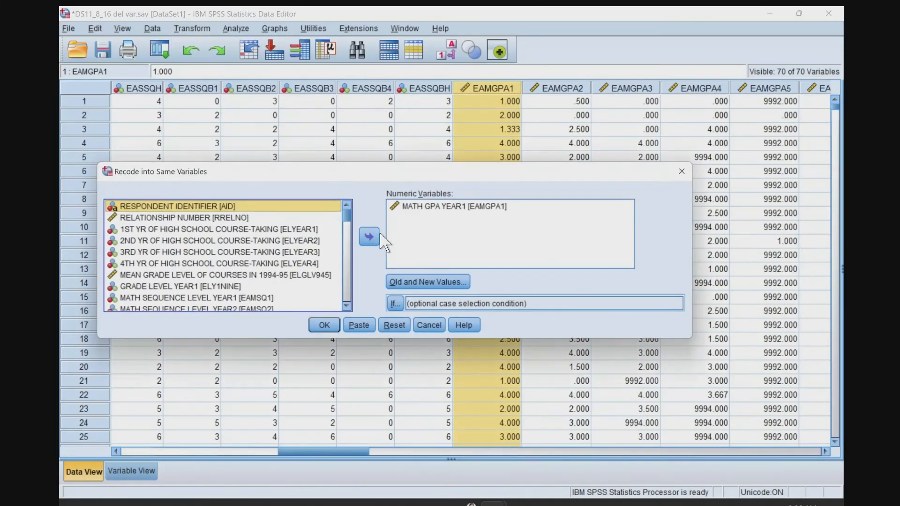
{"action": "left_click", "coordinate": [436, 210]}
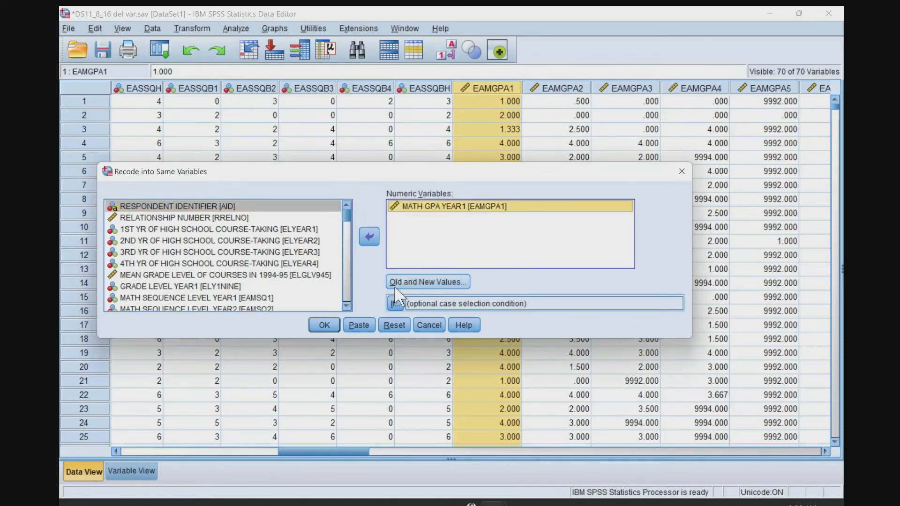
{"action": "left_click", "coordinate": [395, 282]}
{"action": "left_click", "coordinate": [443, 220]}
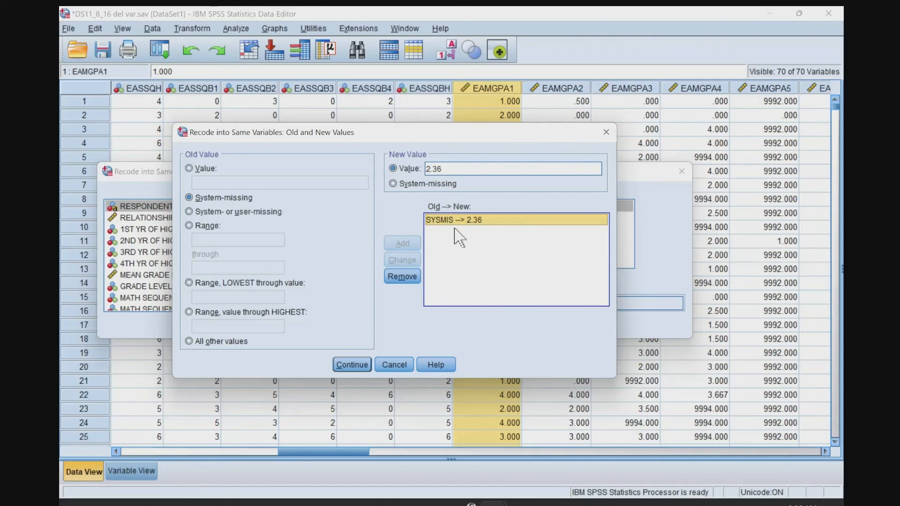
{"action": "left_click", "coordinate": [403, 279]}
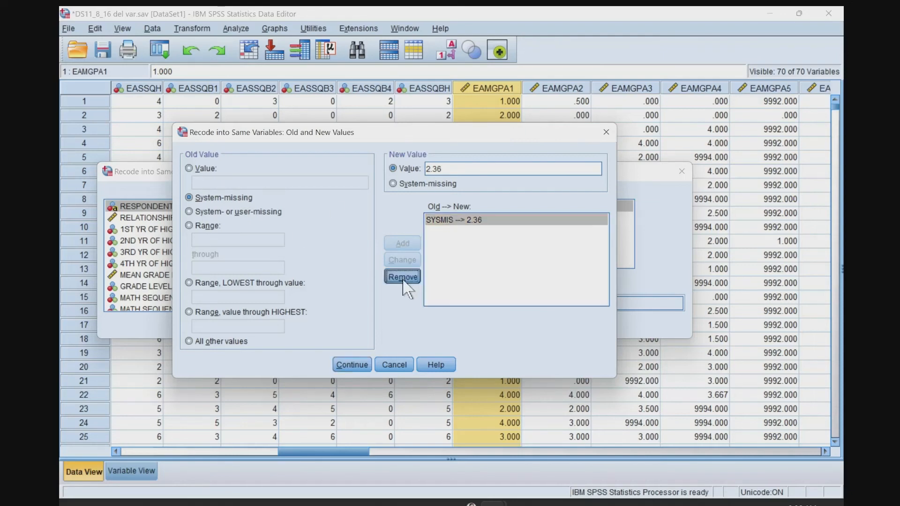
Add recode rules for EAMGPA1 that change the values 9993 and 9994 to 2.36.
{"action": "left_click", "coordinate": [201, 170]}
{"action": "left_click", "coordinate": [201, 181]}
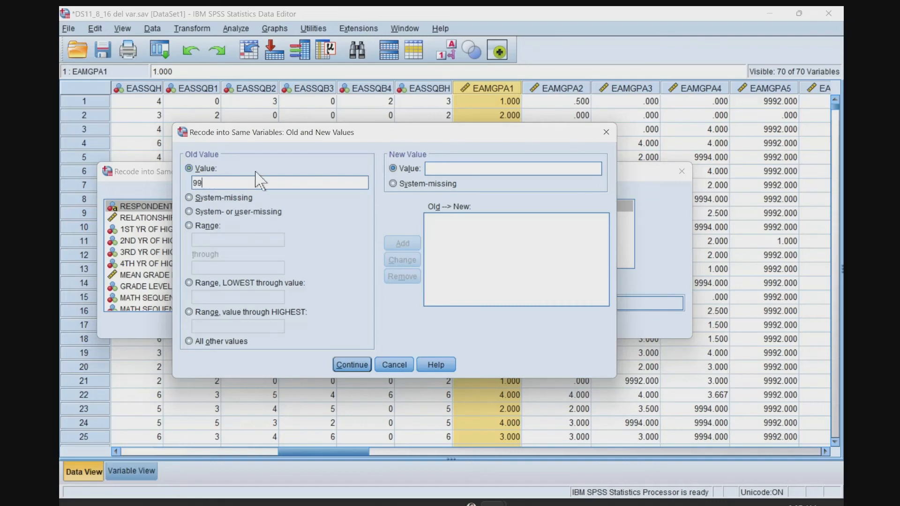
{"action": "left_click", "coordinate": [477, 173]}
{"action": "type", "text": "2.36"}
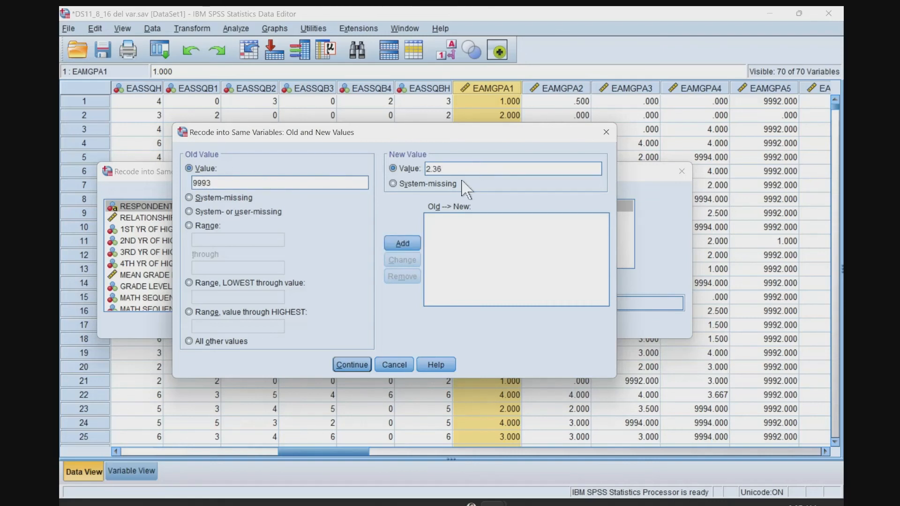
{"action": "left_click", "coordinate": [402, 243]}
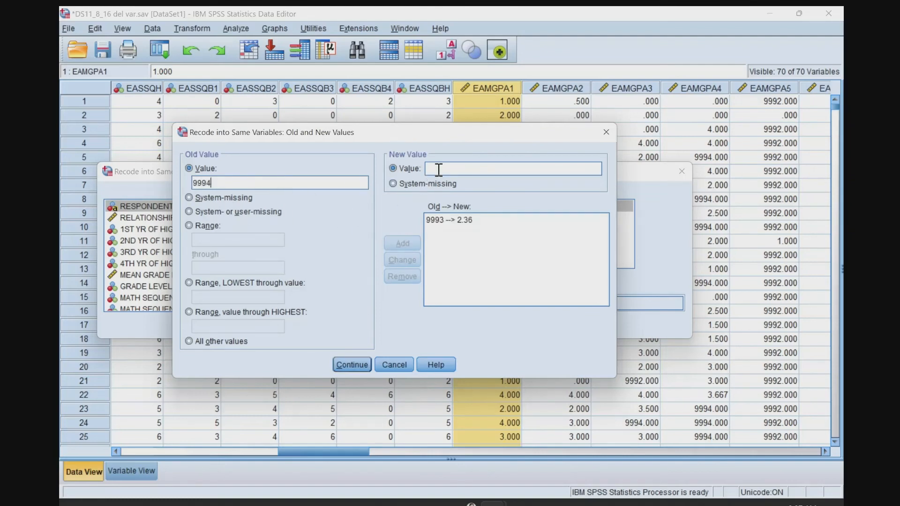
{"action": "type", "text": "2.36"}
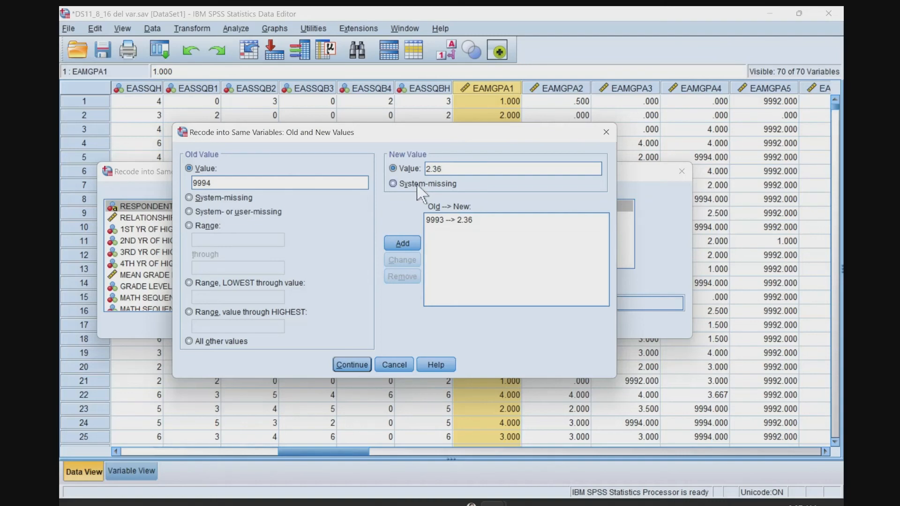
{"action": "left_click", "coordinate": [402, 244]}
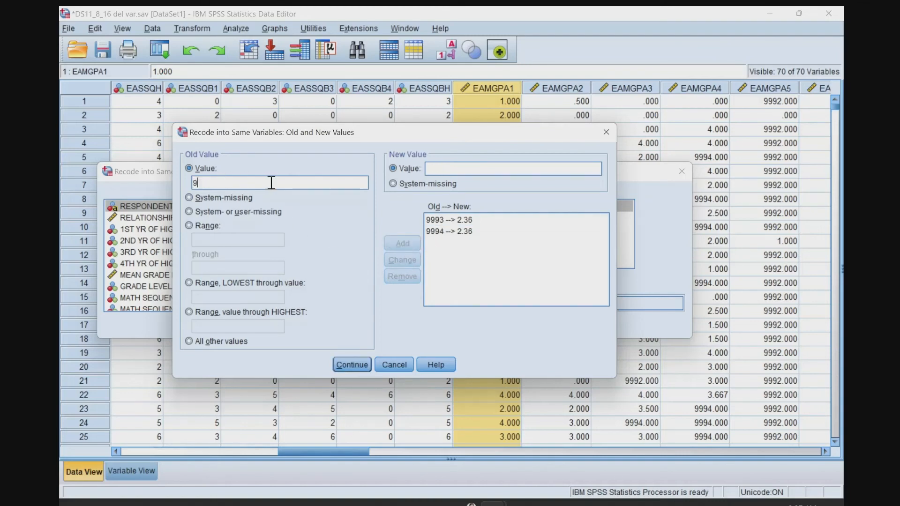
Add a rule changing 9995 to 2.36 and run the EAMGPA1 recode.
{"action": "left_click", "coordinate": [449, 166]}
{"action": "type", "text": "2."}
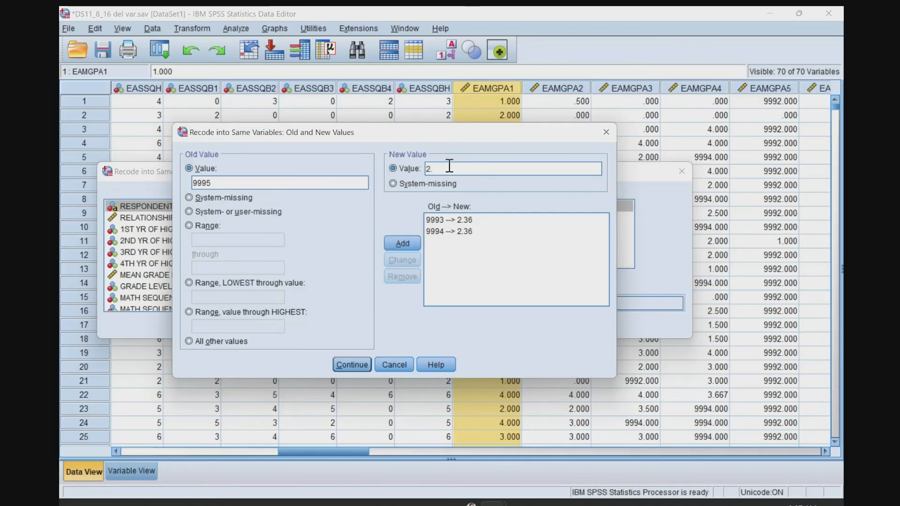
{"action": "type", "text": "36"}
{"action": "left_click", "coordinate": [402, 243]}
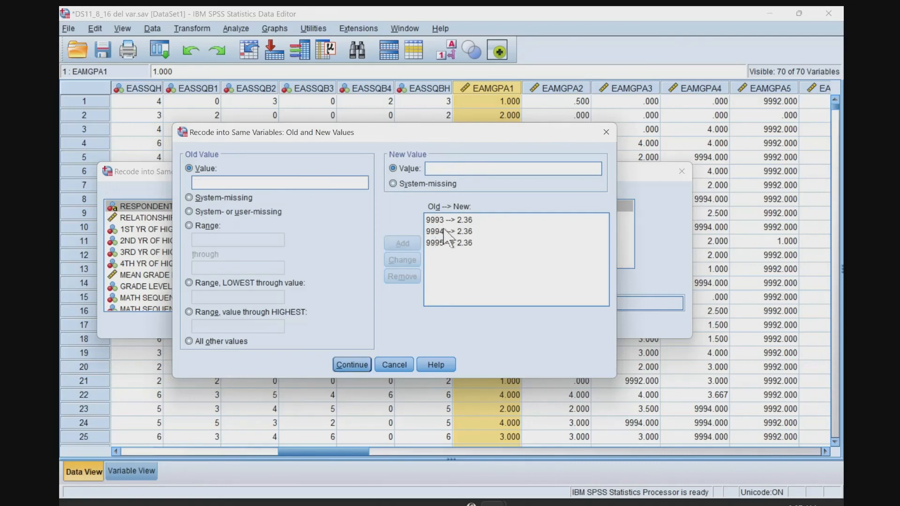
{"action": "left_click", "coordinate": [351, 365]}
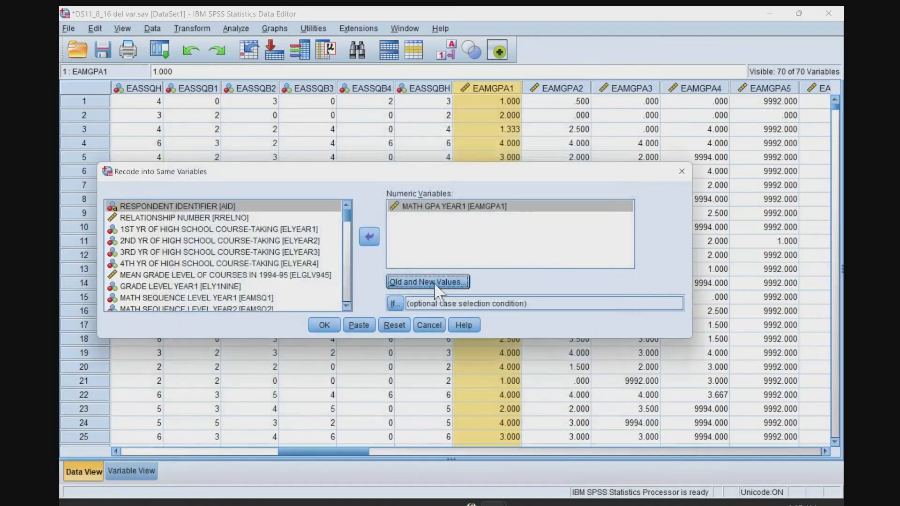
{"action": "left_click", "coordinate": [323, 326]}
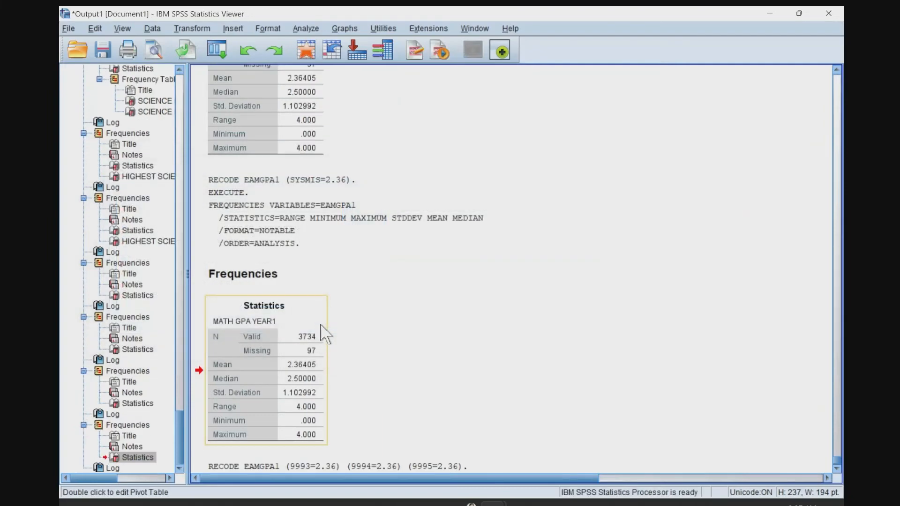
Review the recode log and rerun descriptive statistics on EAMGPA1 to check its valid and missing counts.
{"action": "scroll", "coordinate": [433, 349], "scroll_direction": "down", "scroll_amount": 2}
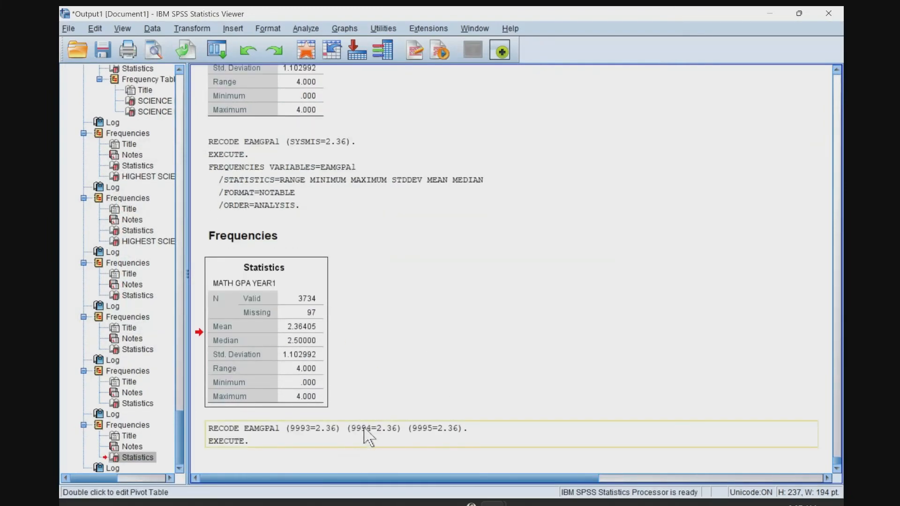
{"action": "key", "text": "alt+Tab"}
{"action": "right_click", "coordinate": [497, 88]}
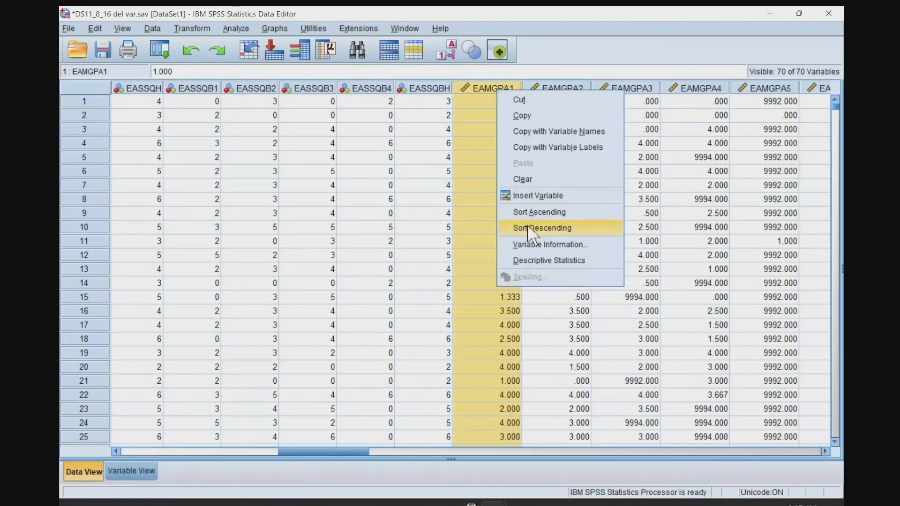
{"action": "left_click", "coordinate": [525, 268]}
{"action": "scroll", "coordinate": [338, 361], "scroll_direction": "down", "scroll_amount": 1}
{"action": "left_click", "coordinate": [324, 382]}
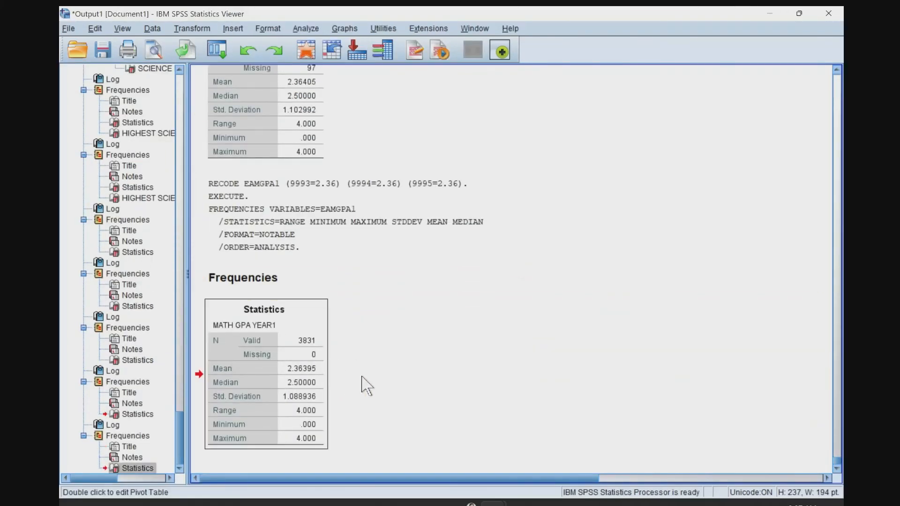
Review the value labels of EAMGPA1 for its missing codes without changing them, and return to the data.
{"action": "key", "text": "alt+Tab"}
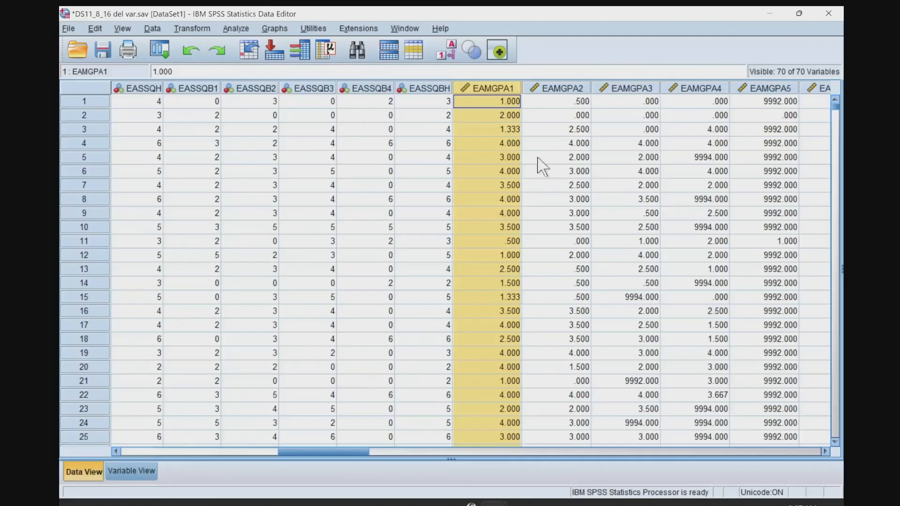
{"action": "left_click", "coordinate": [490, 172]}
{"action": "left_click", "coordinate": [131, 472]}
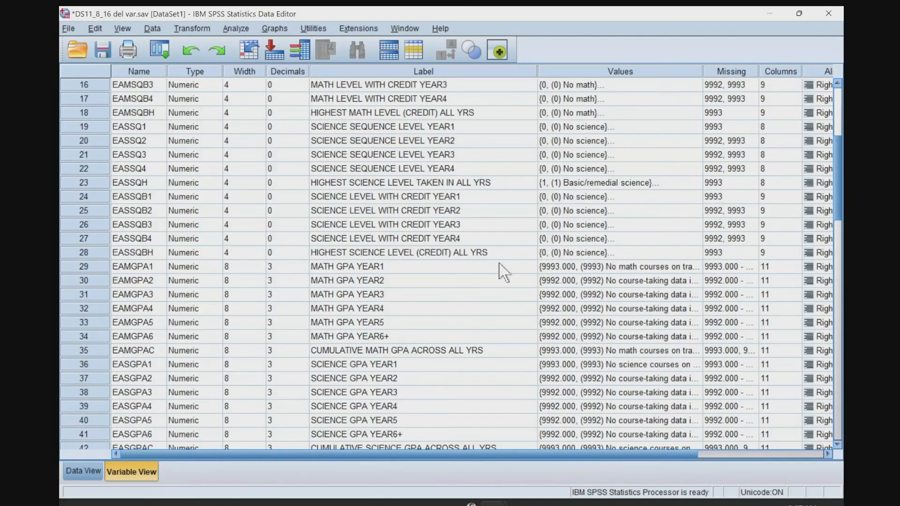
{"action": "left_click", "coordinate": [228, 267]}
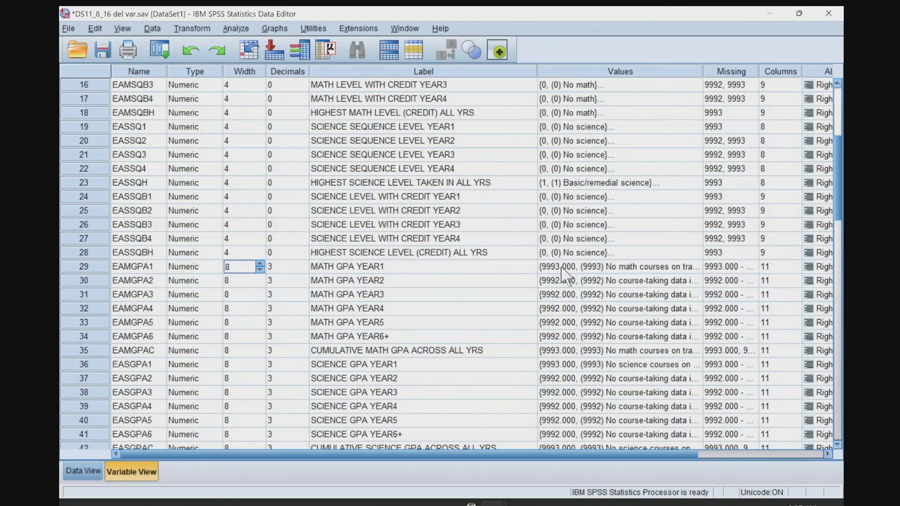
{"action": "left_click", "coordinate": [600, 267]}
{"action": "left_click", "coordinate": [697, 266]}
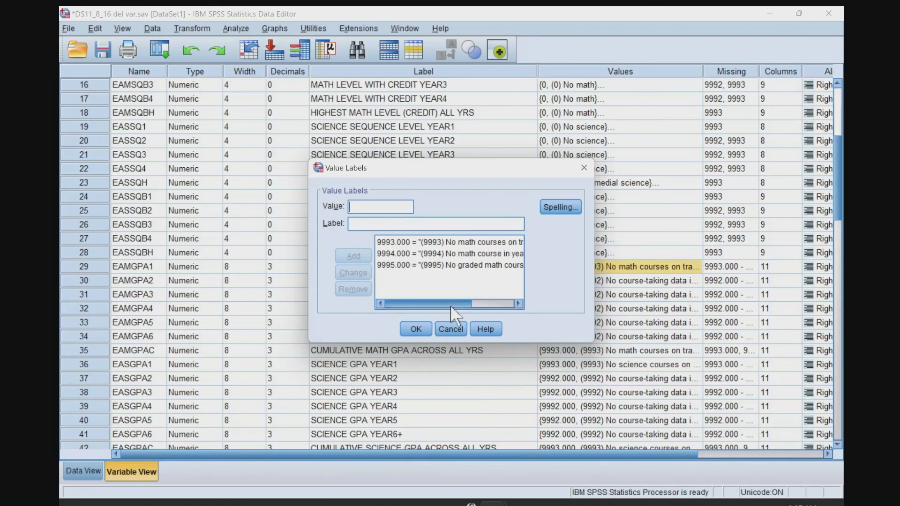
{"action": "left_click", "coordinate": [443, 328]}
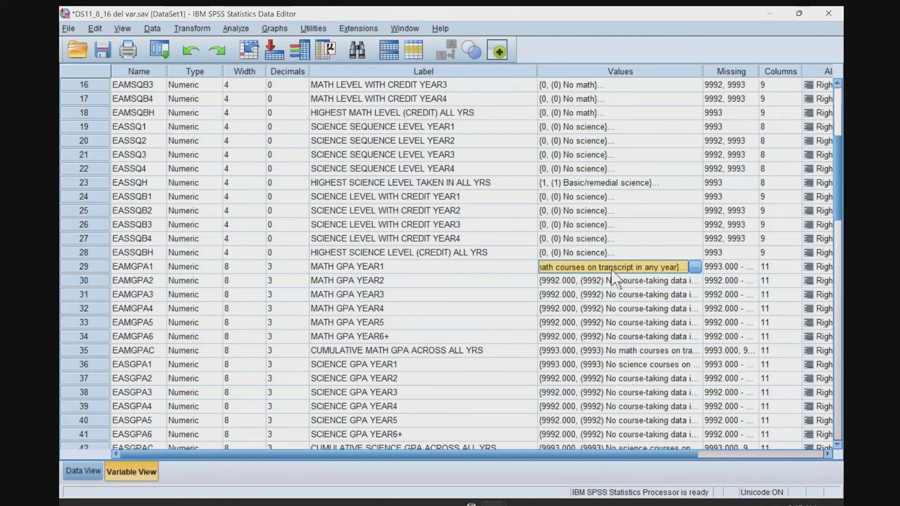
{"action": "left_click", "coordinate": [70, 467]}
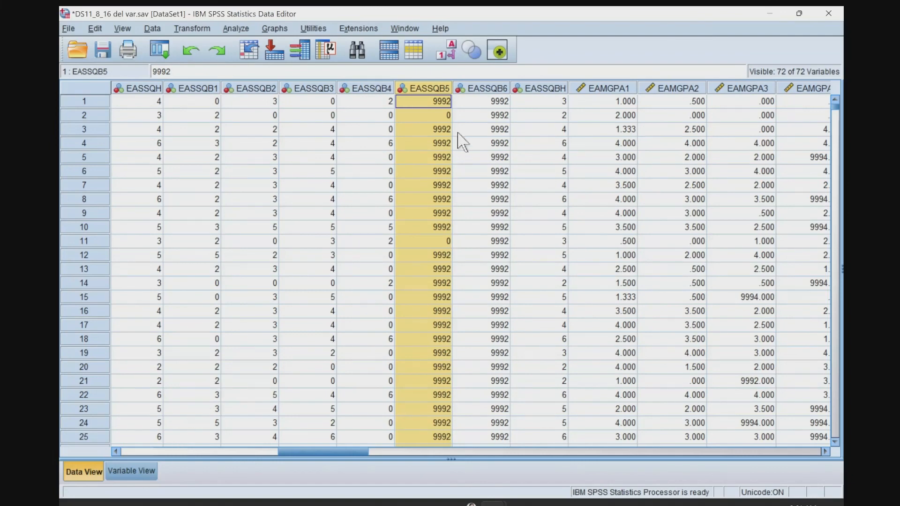
Run descriptive statistics on EASSQB5 and EASSQB6 together.
{"action": "left_click", "coordinate": [434, 146]}
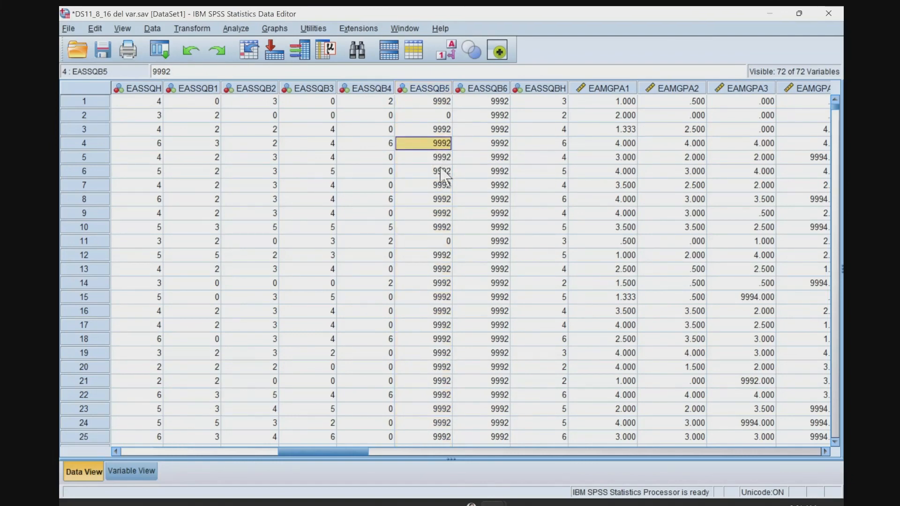
{"action": "left_click", "coordinate": [439, 89]}
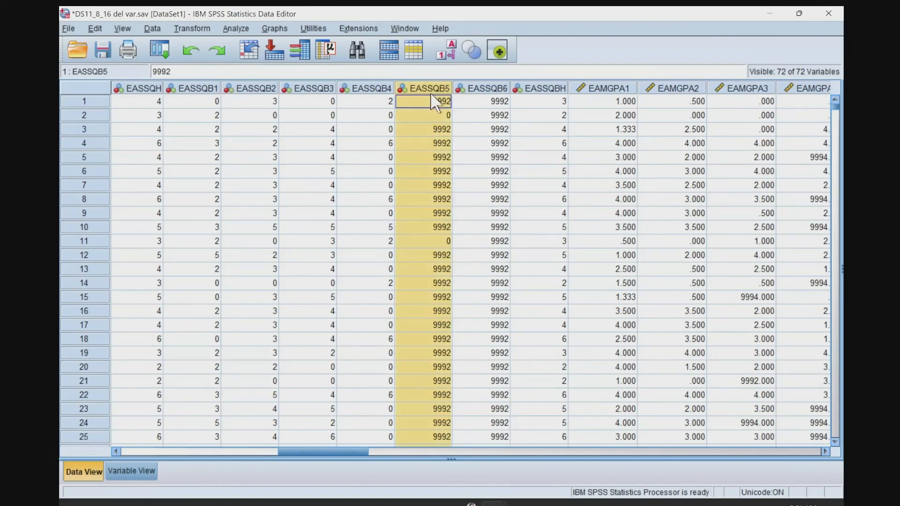
{"action": "left_click", "coordinate": [483, 92], "text": "ctrl"}
{"action": "right_click", "coordinate": [487, 92]}
{"action": "left_click", "coordinate": [518, 255]}
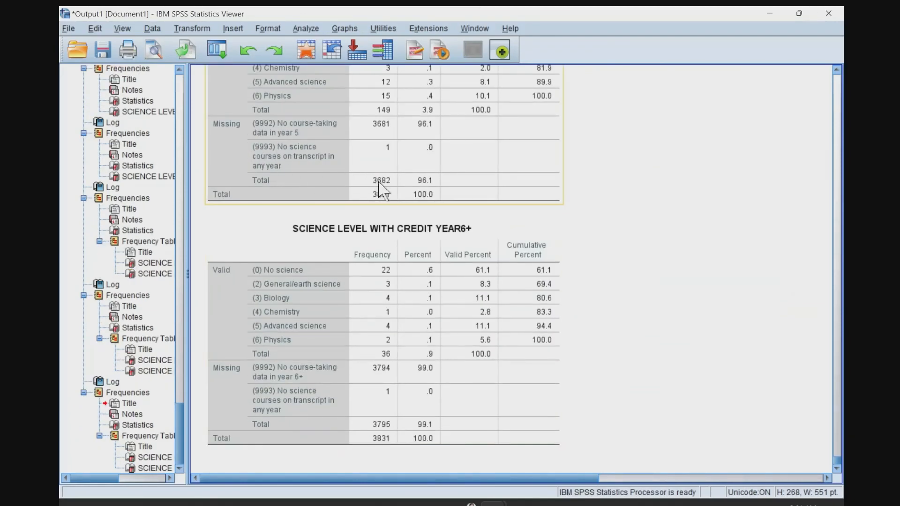
Examine the year 5 and year 6+ science credit frequency tables, comparing valid and missing counts.
{"action": "scroll", "coordinate": [398, 202], "scroll_direction": "up", "scroll_amount": 2}
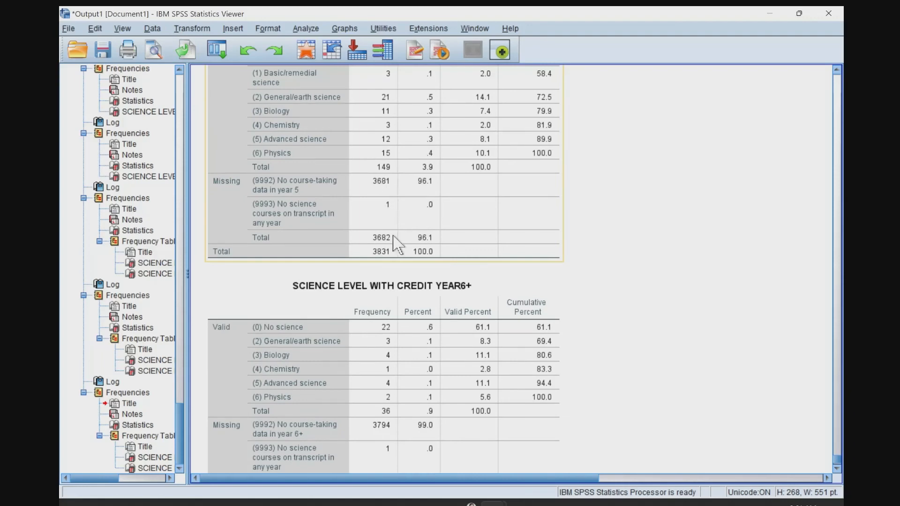
{"action": "scroll", "coordinate": [390, 238], "scroll_direction": "down", "scroll_amount": 2}
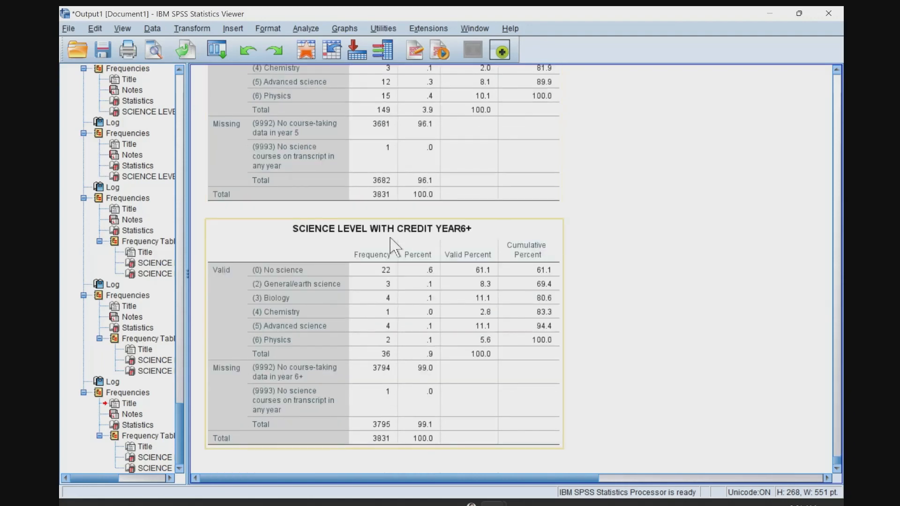
{"action": "left_click", "coordinate": [291, 386]}
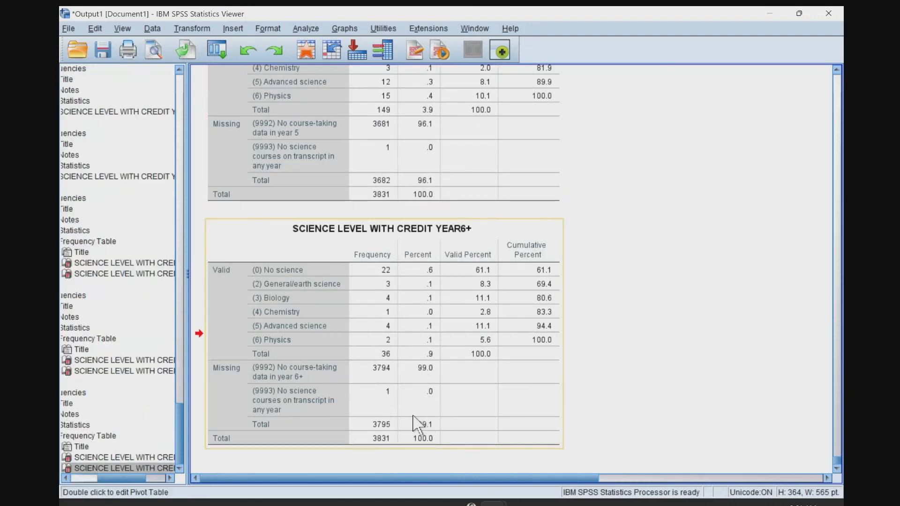
{"action": "scroll", "coordinate": [388, 367], "scroll_direction": "up", "scroll_amount": 3}
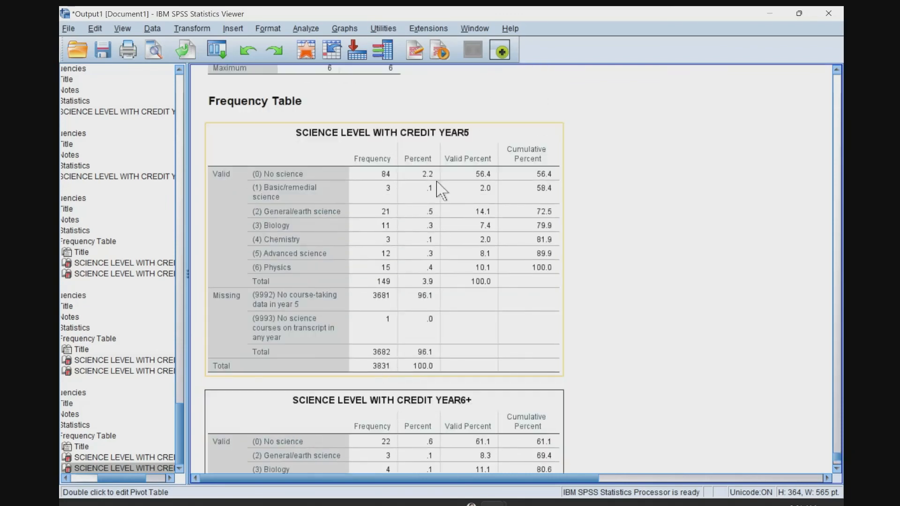
{"action": "scroll", "coordinate": [408, 361], "scroll_direction": "down", "scroll_amount": 1}
{"action": "scroll", "coordinate": [399, 394], "scroll_direction": "down", "scroll_amount": 2}
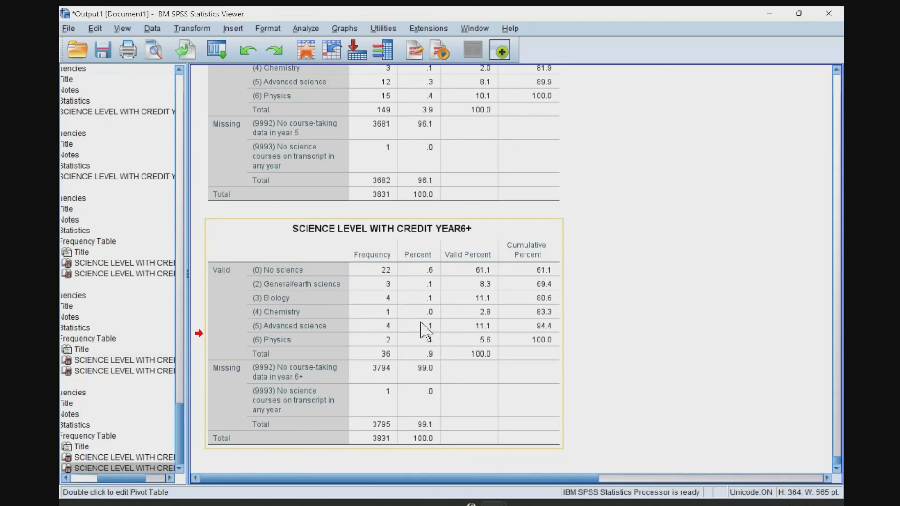
{"action": "scroll", "coordinate": [417, 258], "scroll_direction": "up", "scroll_amount": 2}
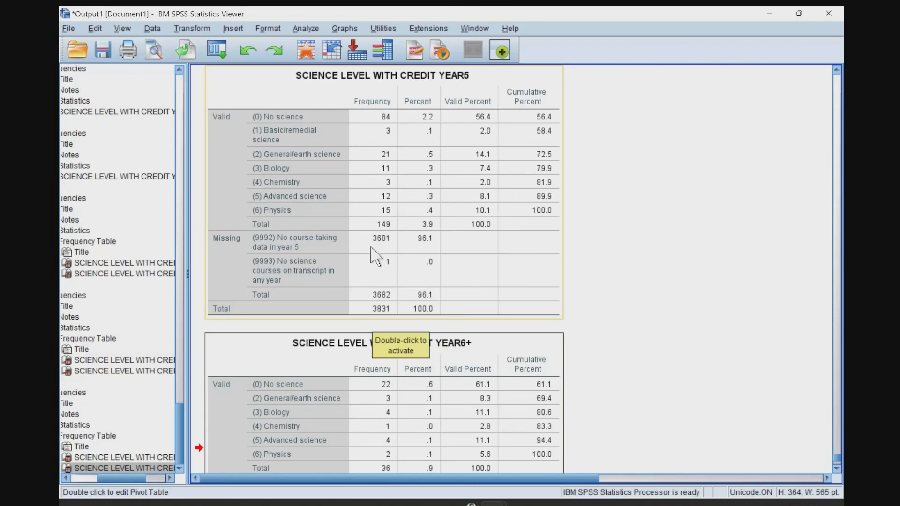
{"action": "scroll", "coordinate": [372, 288], "scroll_direction": "down", "scroll_amount": 2}
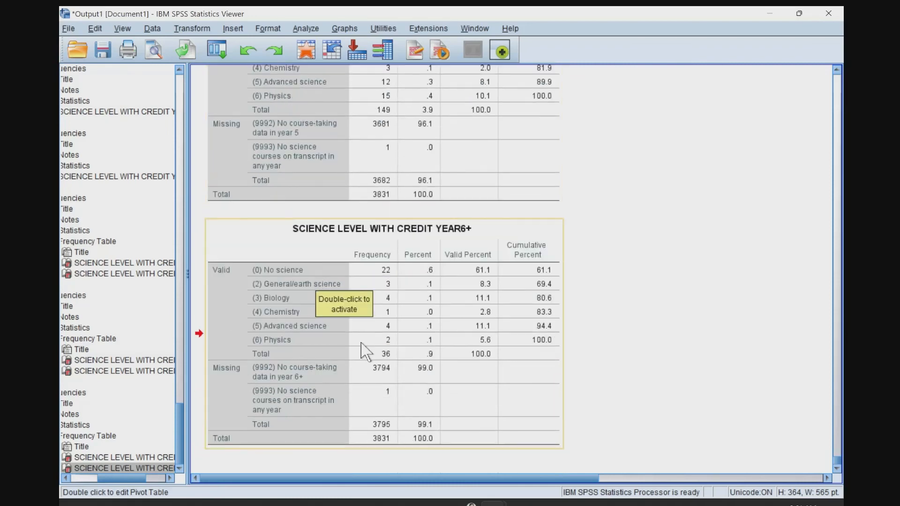
Delete the variables EASSQB5 and EASSQB6 from the dataset.
{"action": "key", "text": "alt+Tab"}
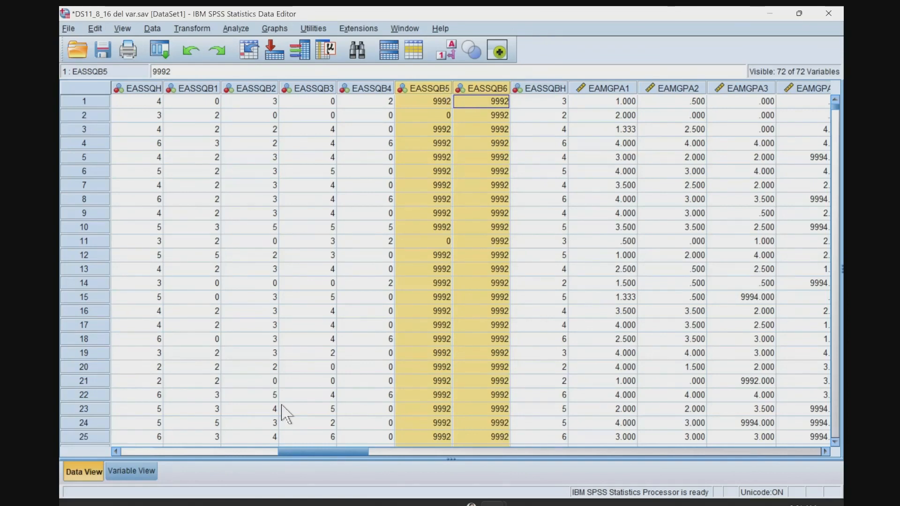
{"action": "left_click", "coordinate": [129, 470]}
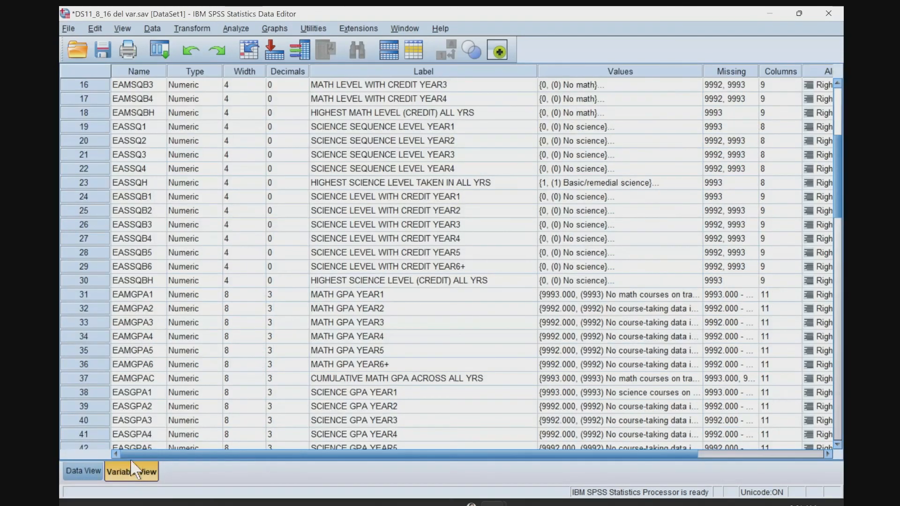
{"action": "left_click", "coordinate": [140, 253]}
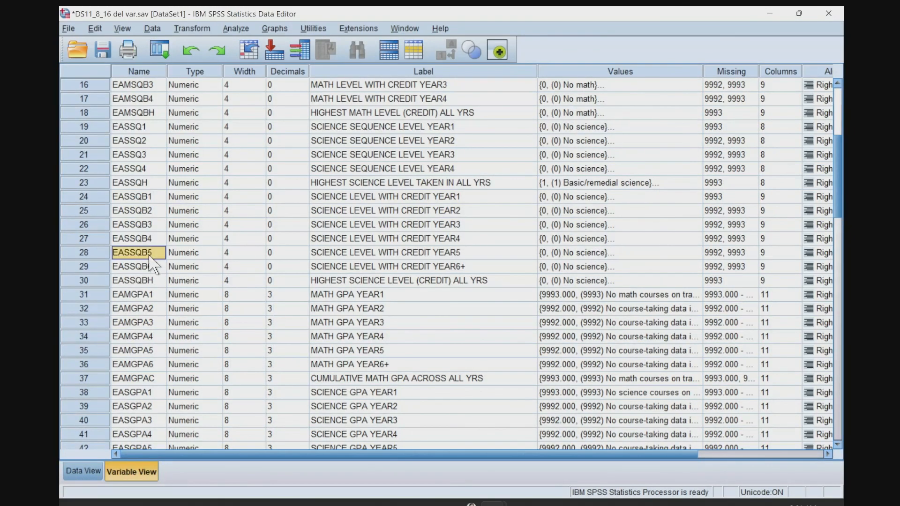
{"action": "left_click", "coordinate": [94, 254]}
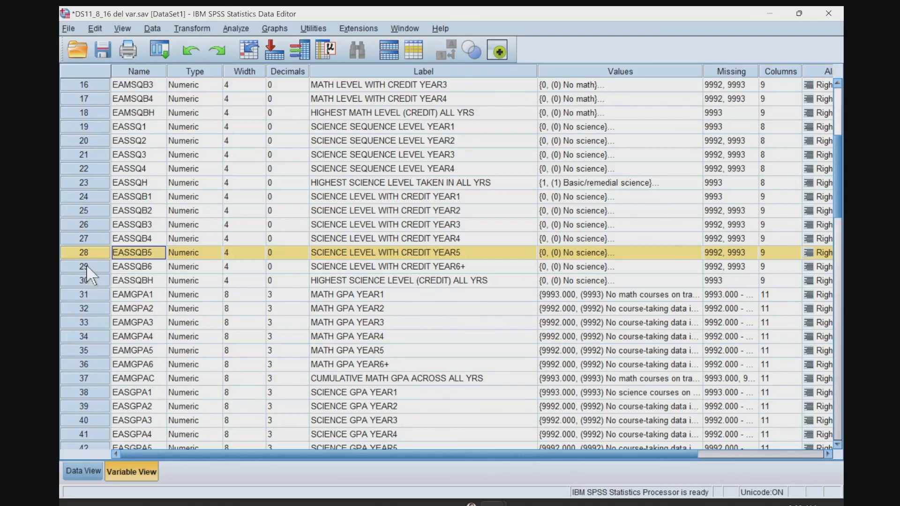
{"action": "left_click", "coordinate": [87, 267], "text": "shift"}
{"action": "right_click", "coordinate": [93, 252]}
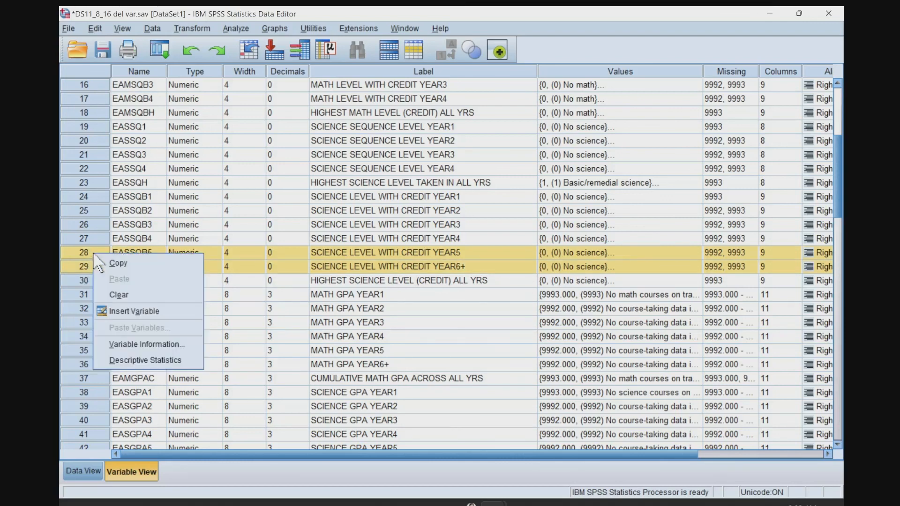
{"action": "left_click", "coordinate": [115, 295]}
Run descriptive statistics on EASSQBH and check its frequency table for missing cases.
{"action": "left_click", "coordinate": [89, 473]}
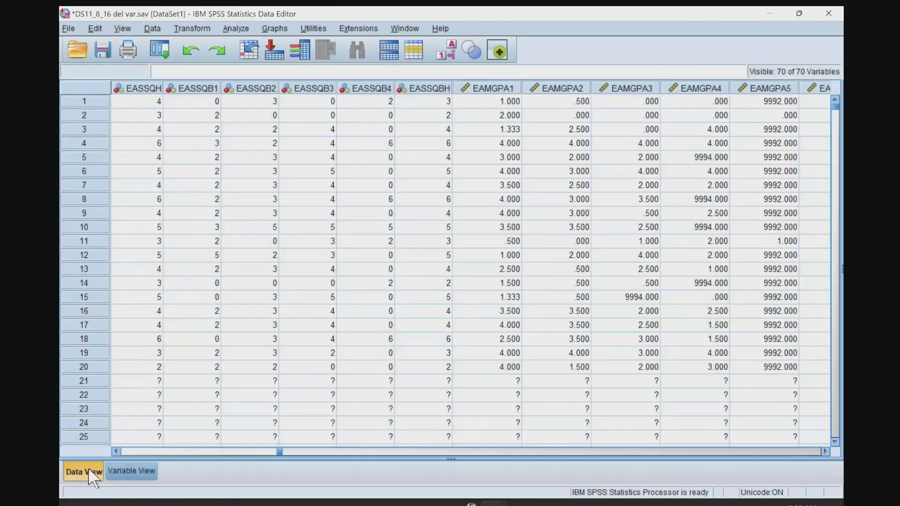
{"action": "left_click", "coordinate": [382, 90]}
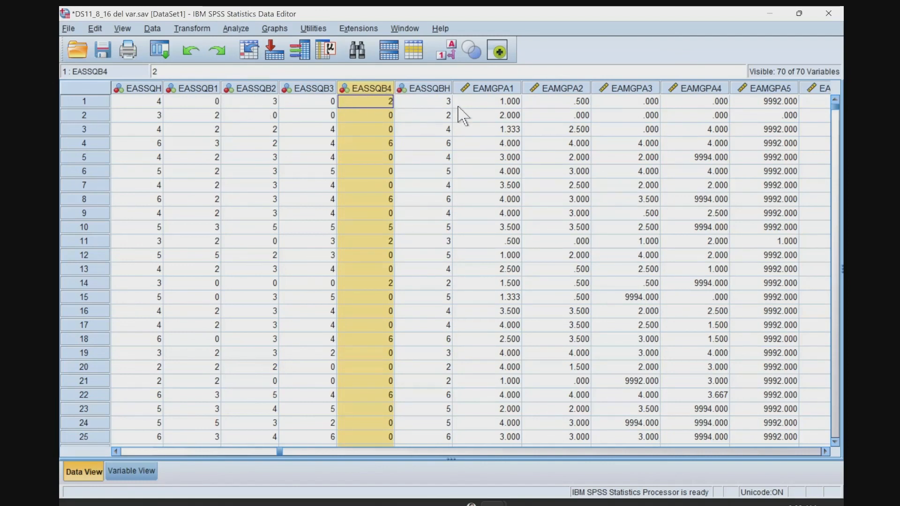
{"action": "left_click", "coordinate": [432, 87]}
{"action": "right_click", "coordinate": [430, 87]}
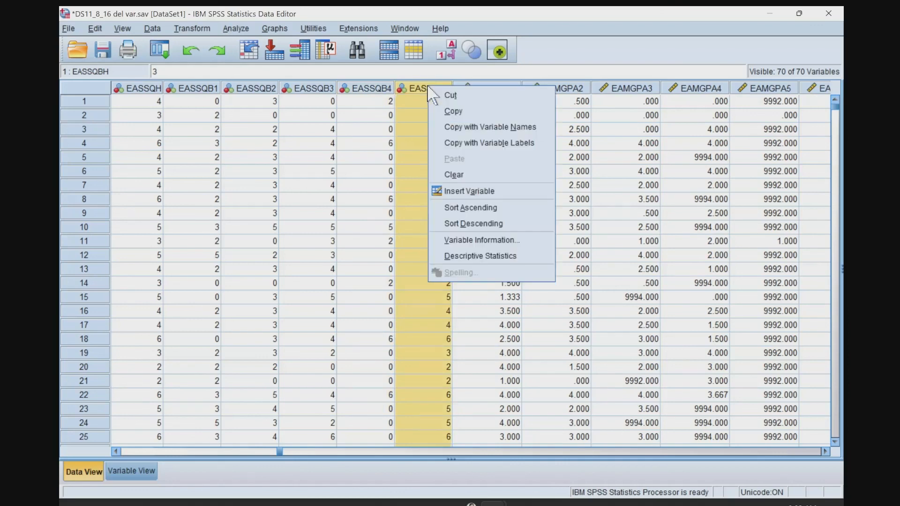
{"action": "left_click", "coordinate": [466, 257]}
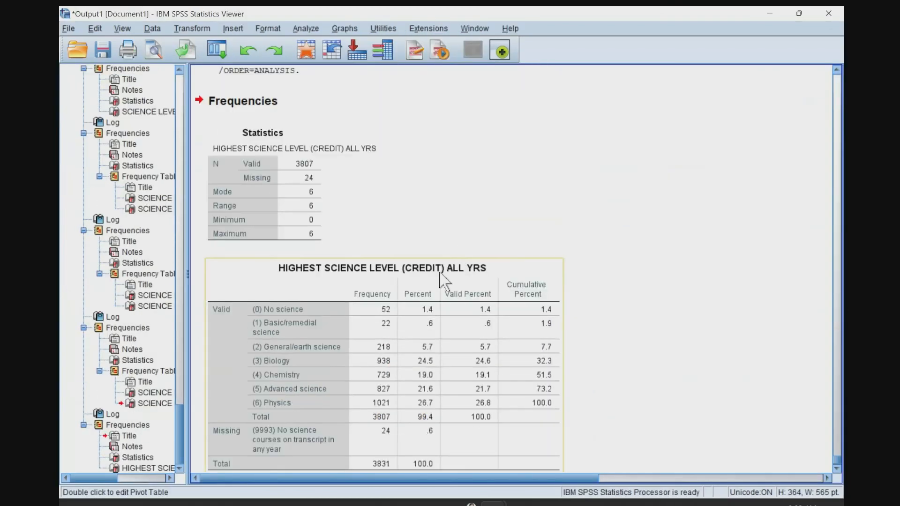
{"action": "left_click", "coordinate": [239, 420]}
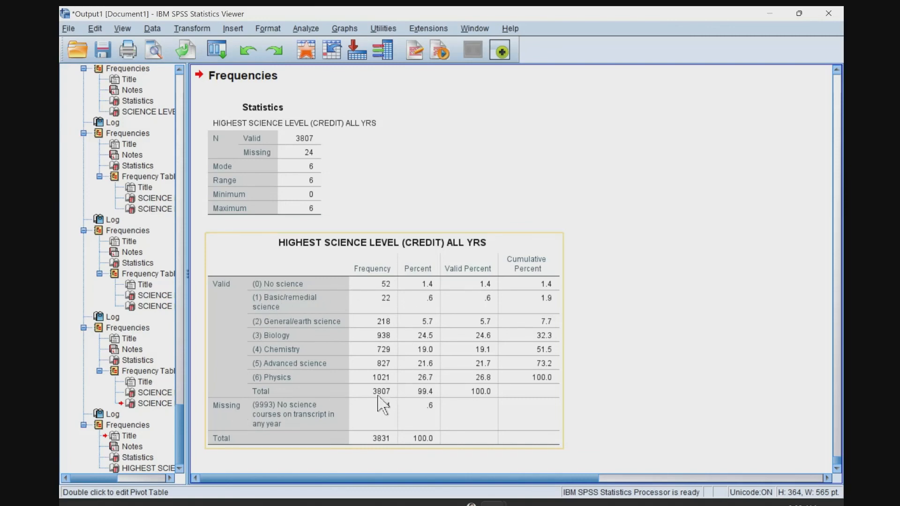
Return to the data and select the EAMGPA5 column.
{"action": "key", "text": "alt+Tab"}
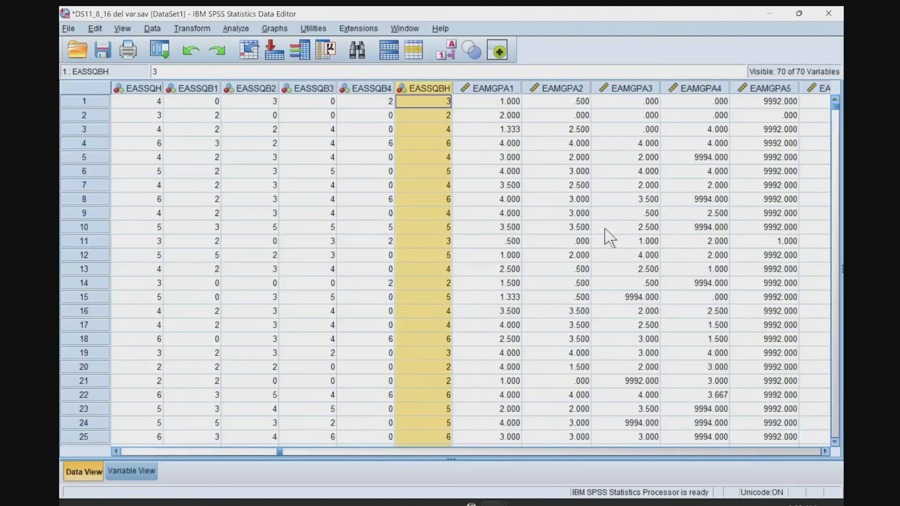
{"action": "left_click", "coordinate": [778, 102]}
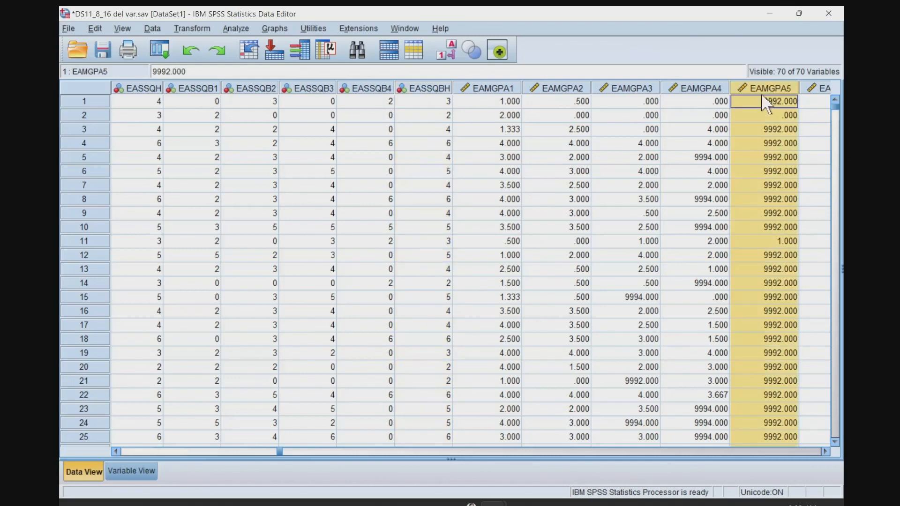